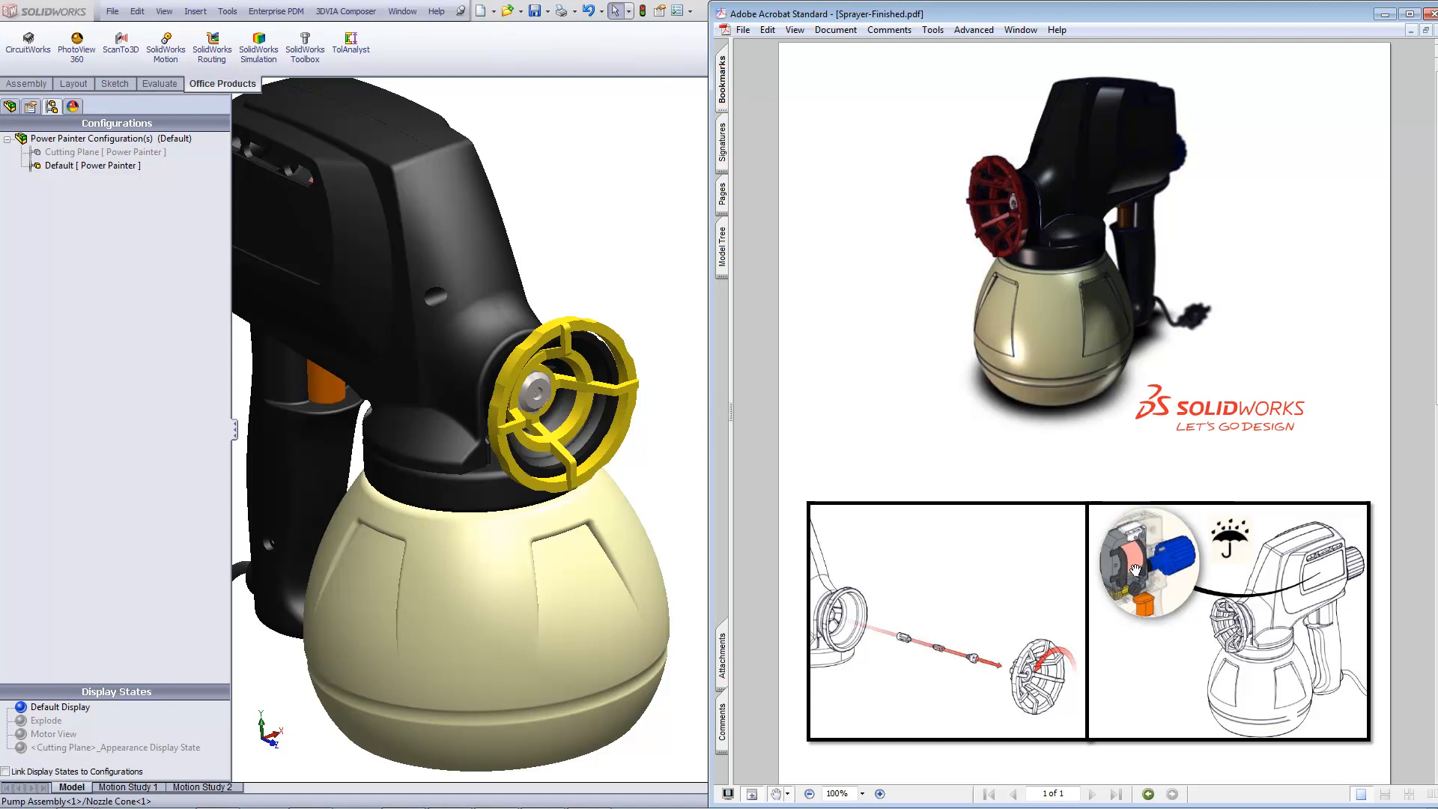
# Switch to the full SolidWorks window and orient the Power Painter assembly to the saved _Cover Image view
pyautogui.click(1384, 13)
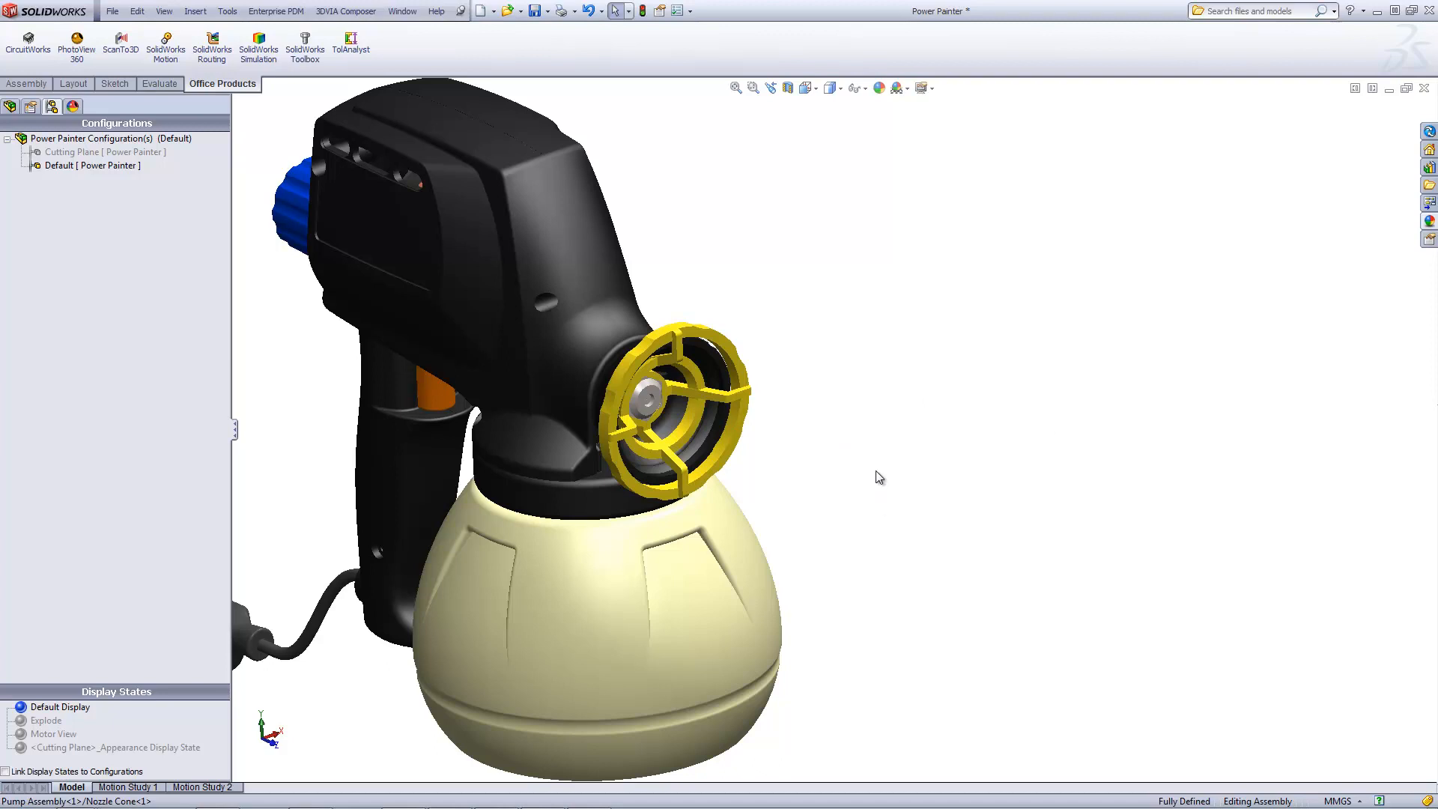
pyautogui.press('space')
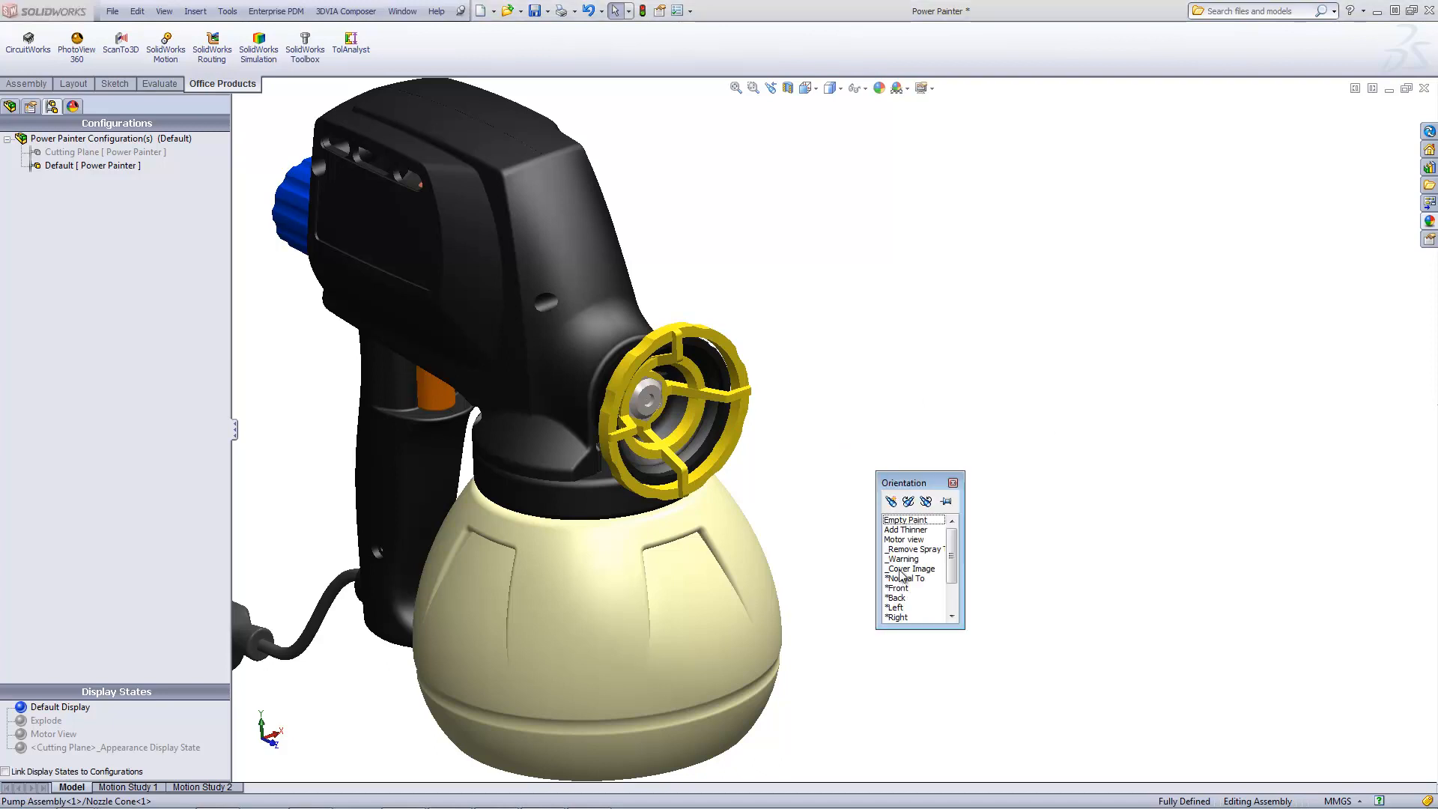
pyautogui.doubleClick(899, 569)
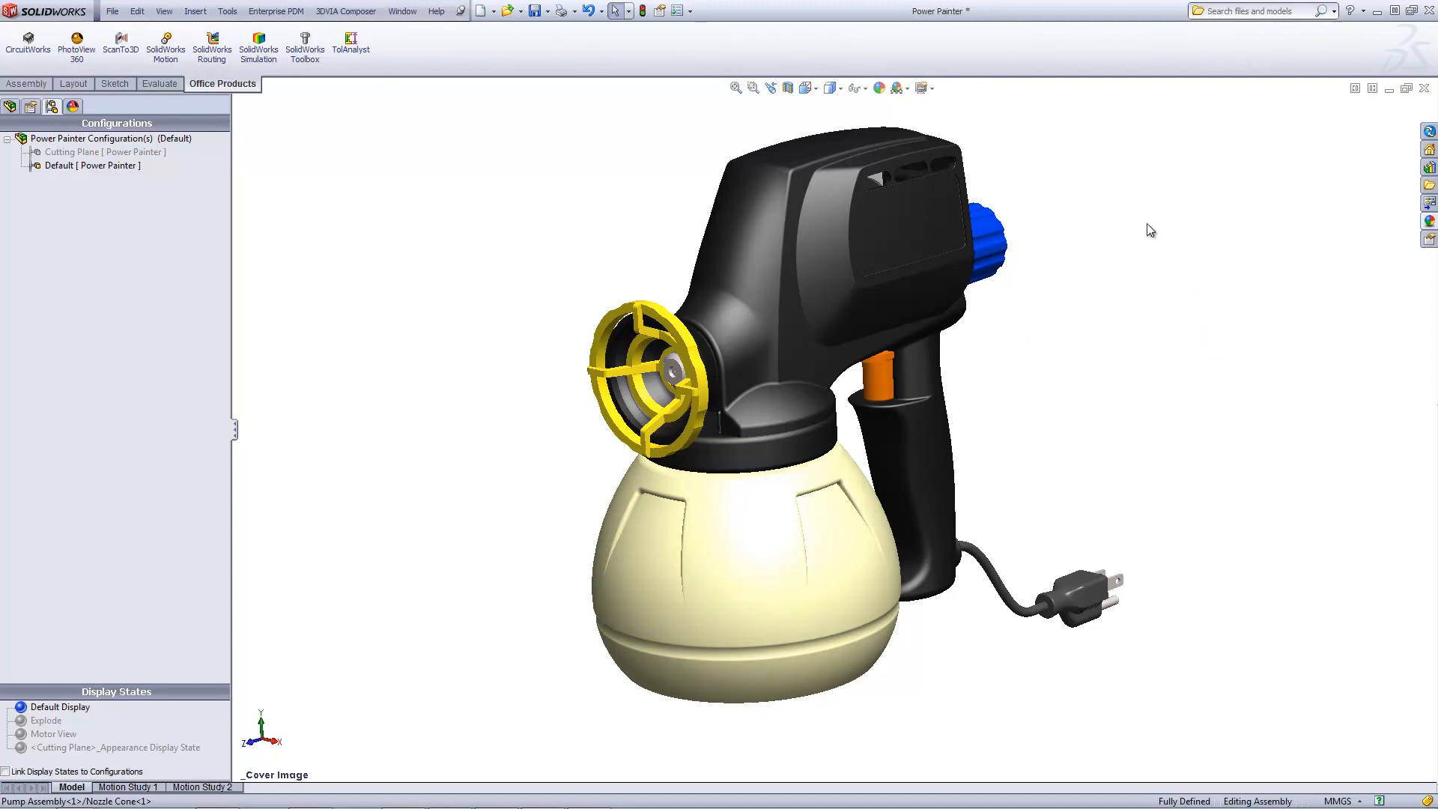
# Display the sprayer shaded with edges, using RealView Graphics and shadows in shaded mode
pyautogui.click(932, 89)
pyautogui.click(936, 109)
pyautogui.click(931, 89)
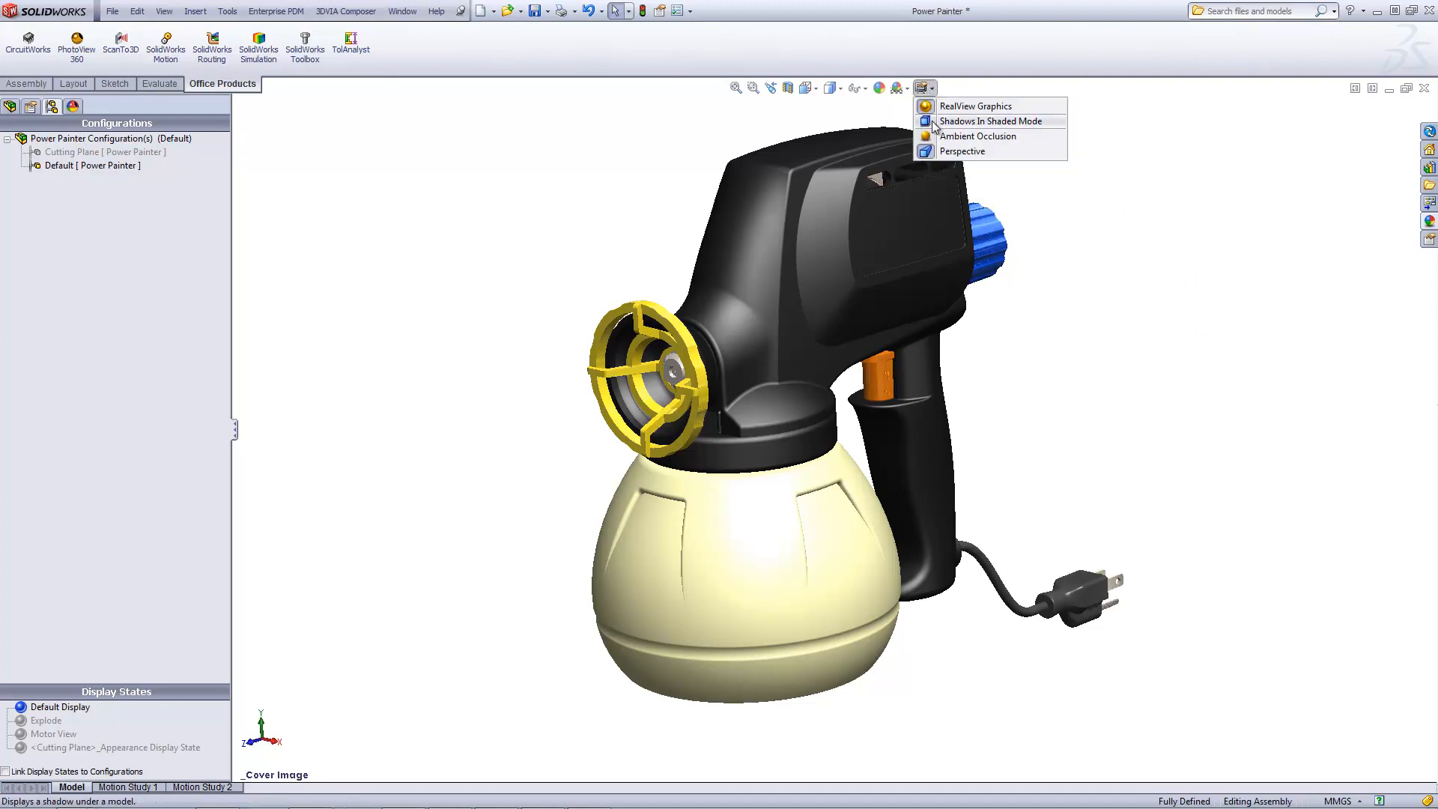
pyautogui.click(930, 122)
pyautogui.click(932, 89)
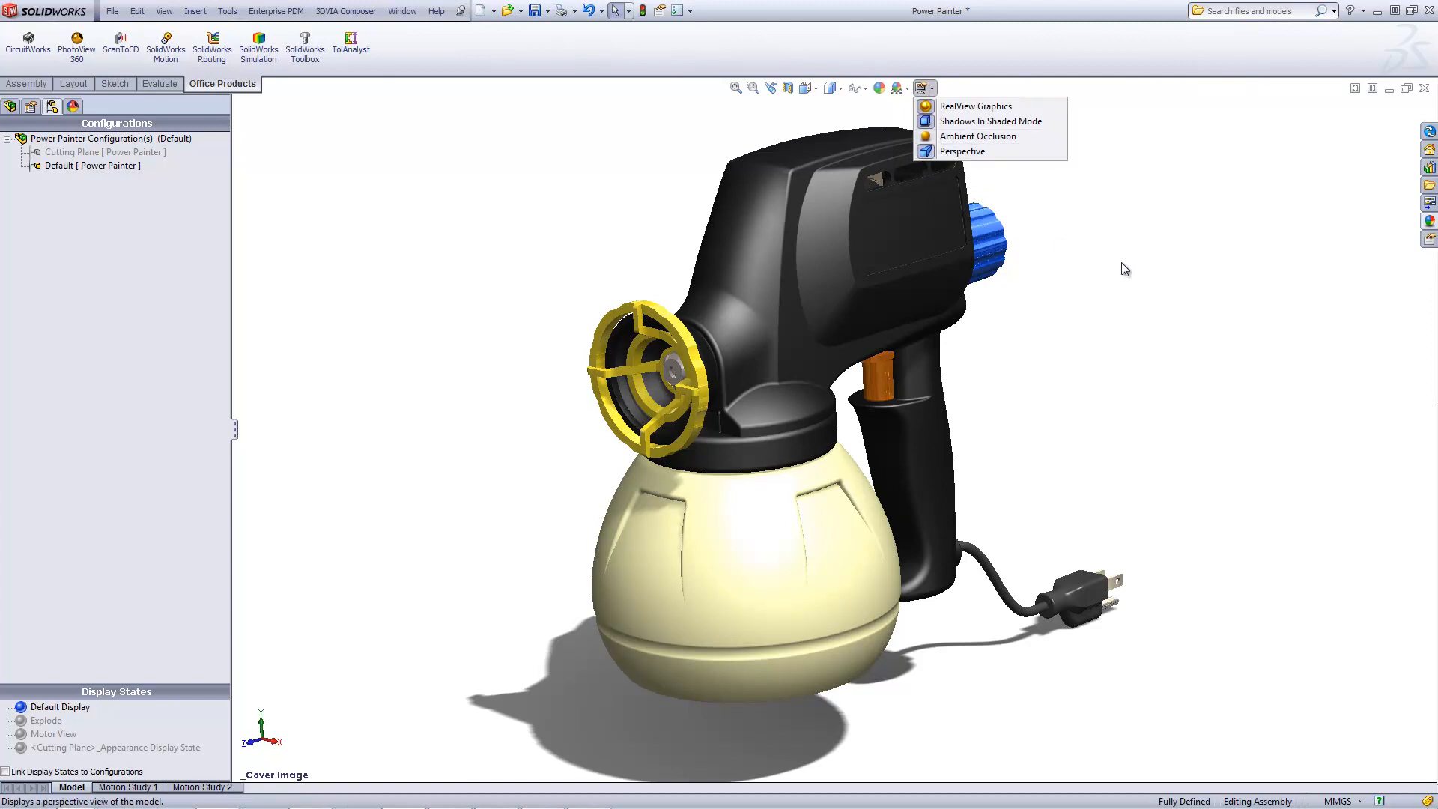
pyautogui.click(840, 88)
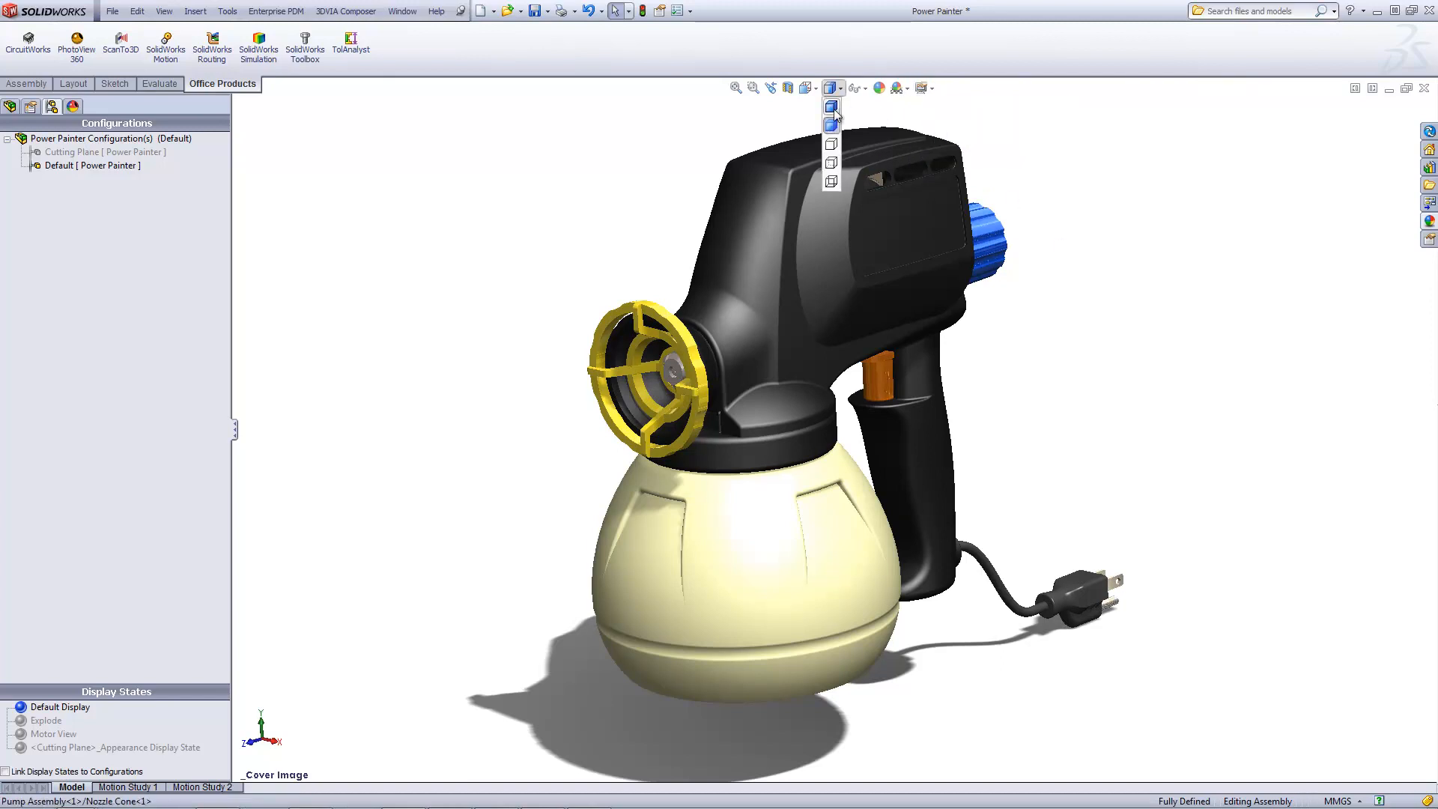
pyautogui.click(831, 107)
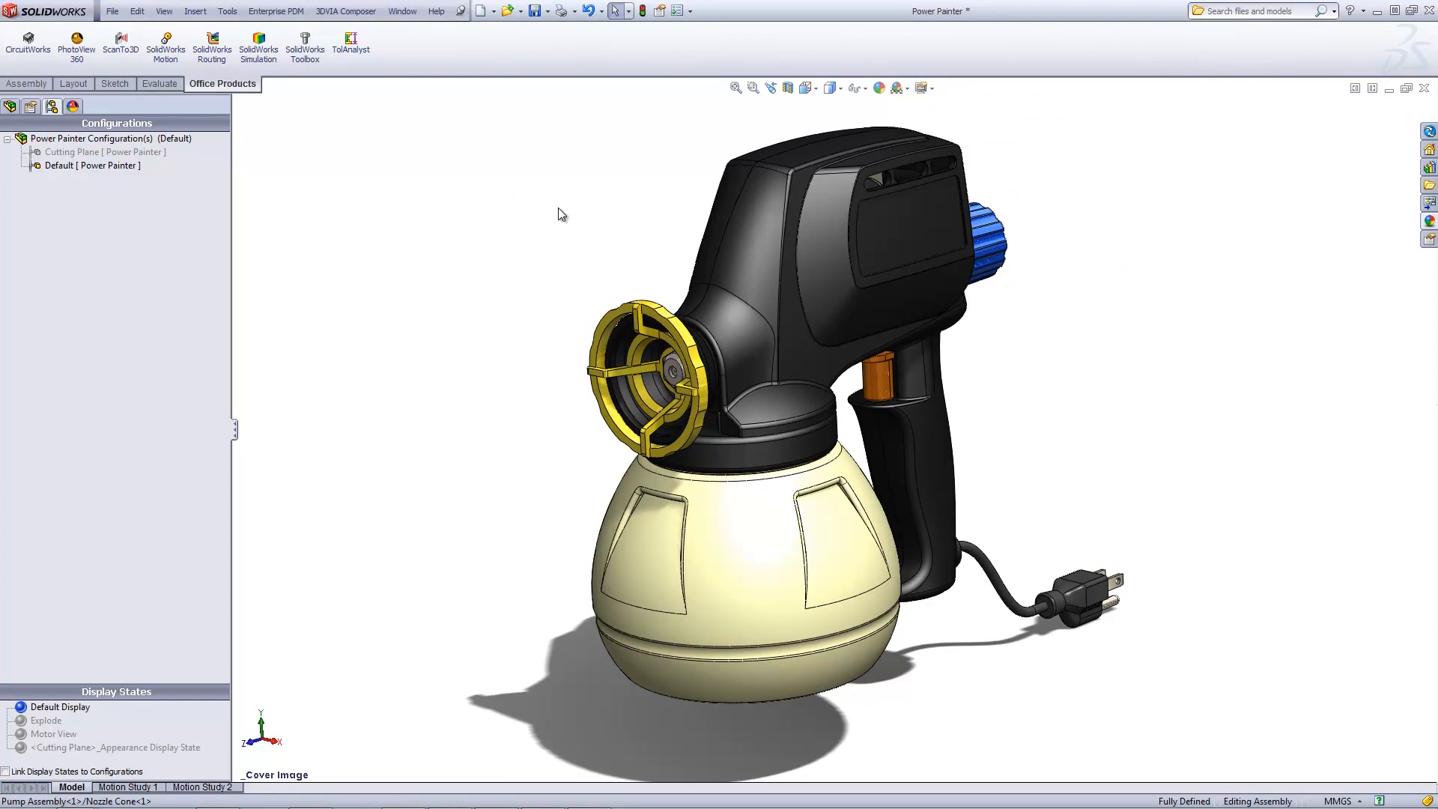
# Capture an image of the sprayer view and paste it as a new image in Corel Paint Shop Pro X
pyautogui.click(164, 11)
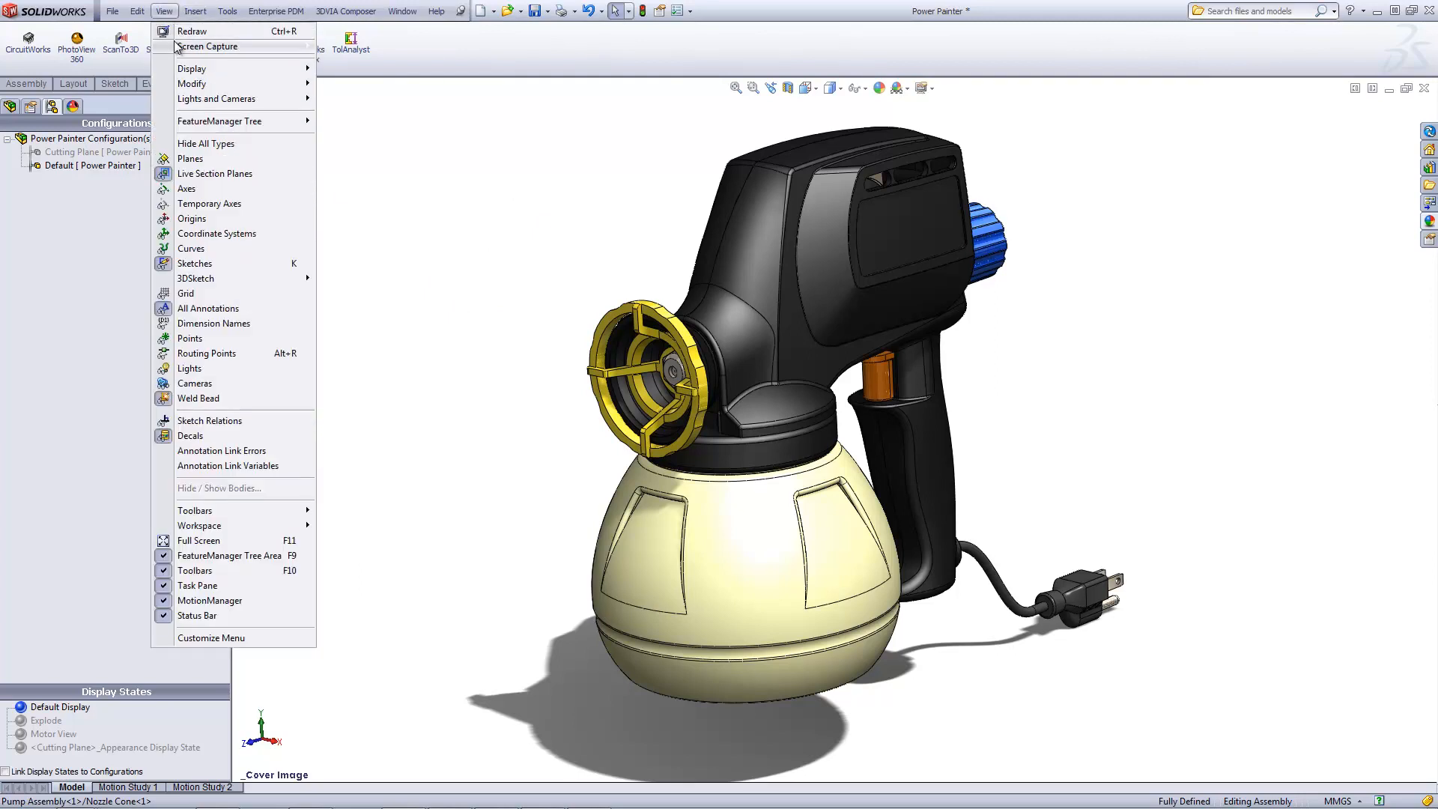
pyautogui.moveTo(289, 46)
pyautogui.click(350, 48)
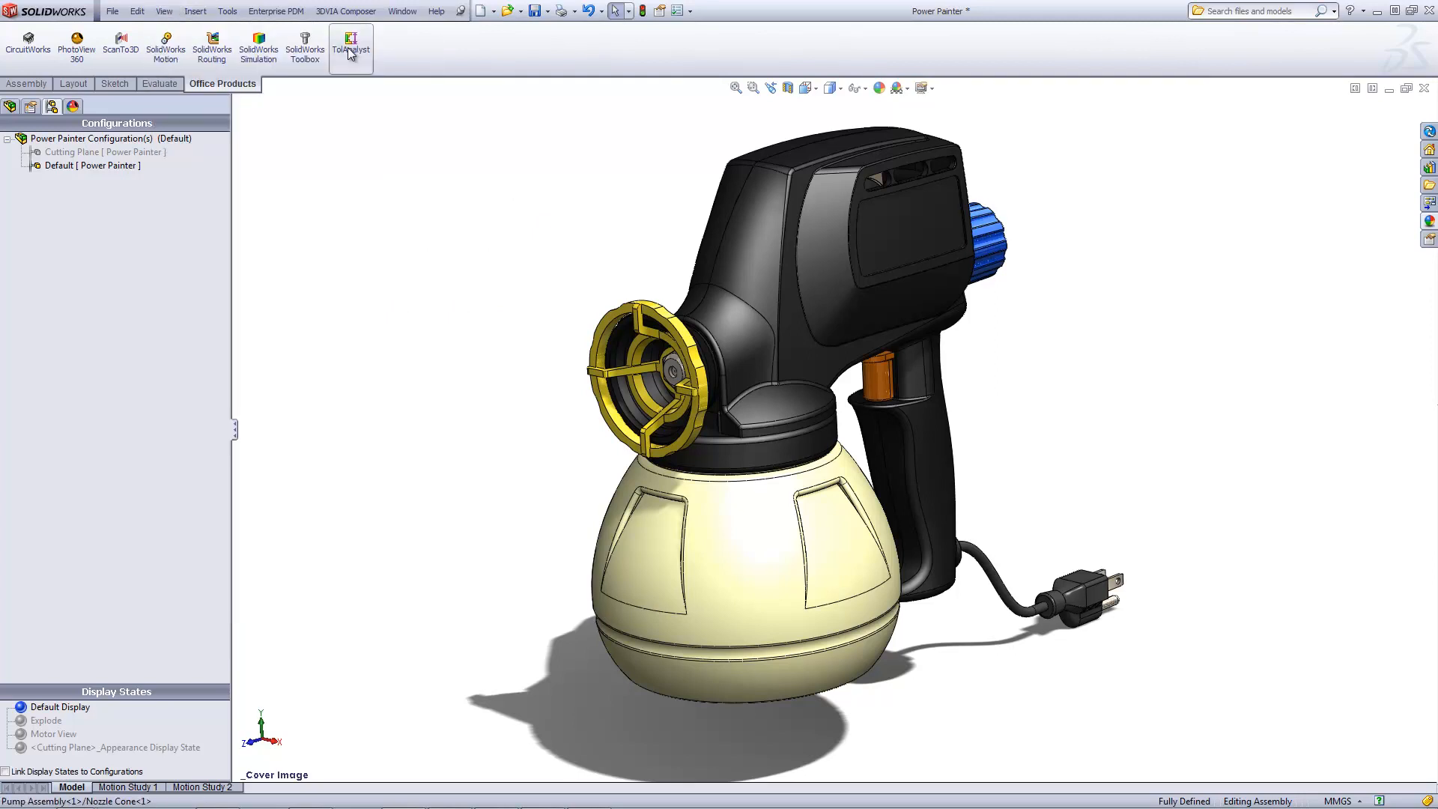
pyautogui.moveTo(517, 801)
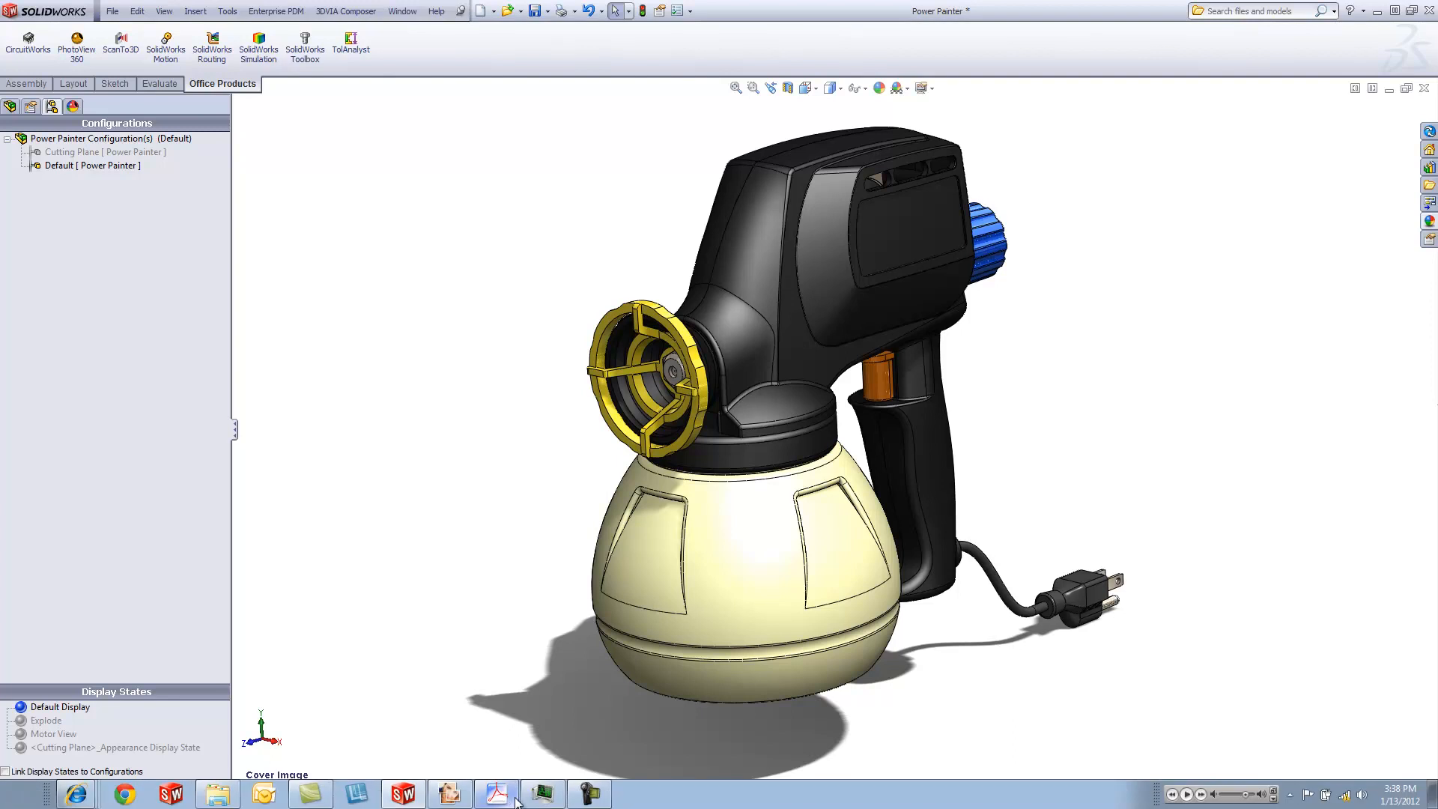
pyautogui.click(450, 794)
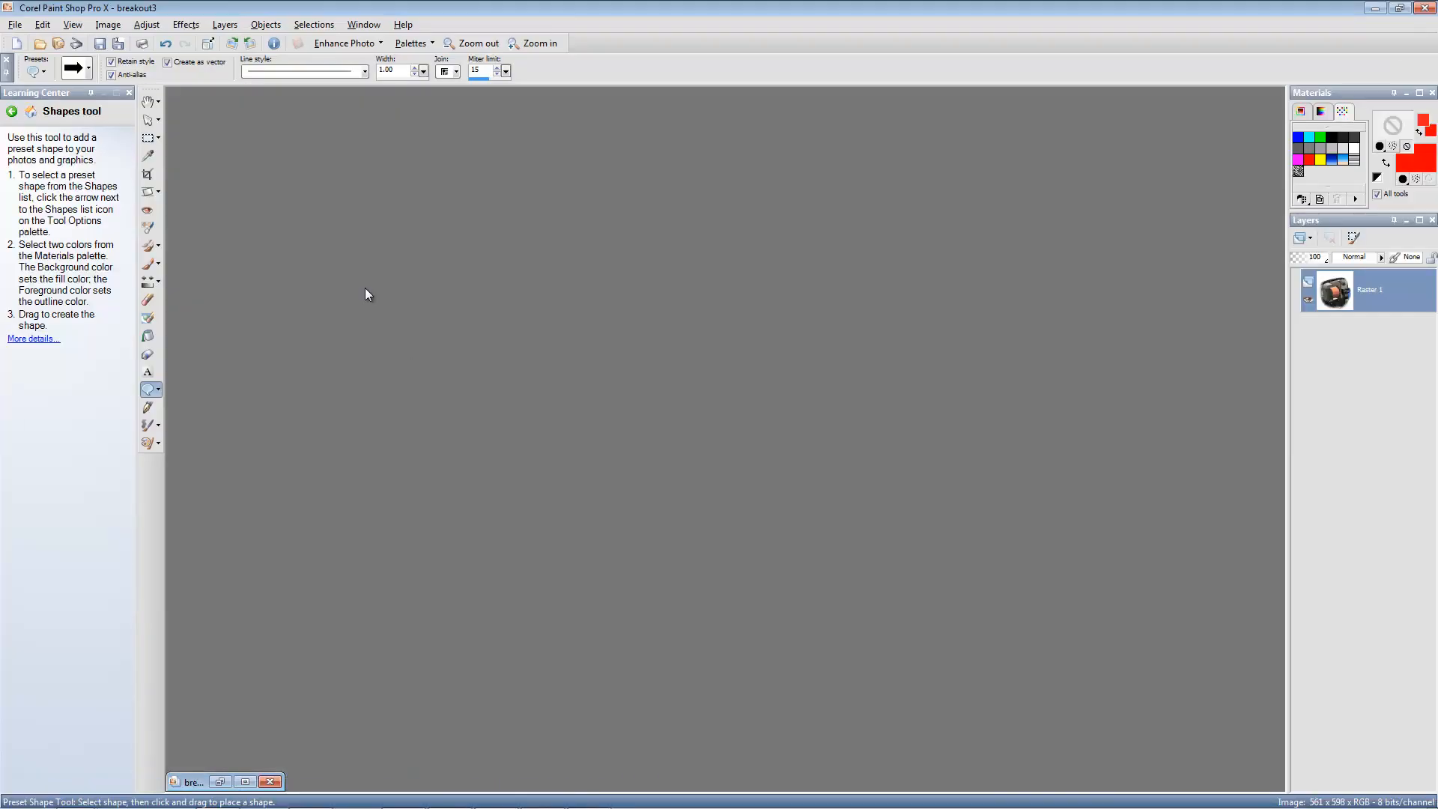
pyautogui.click(41, 25)
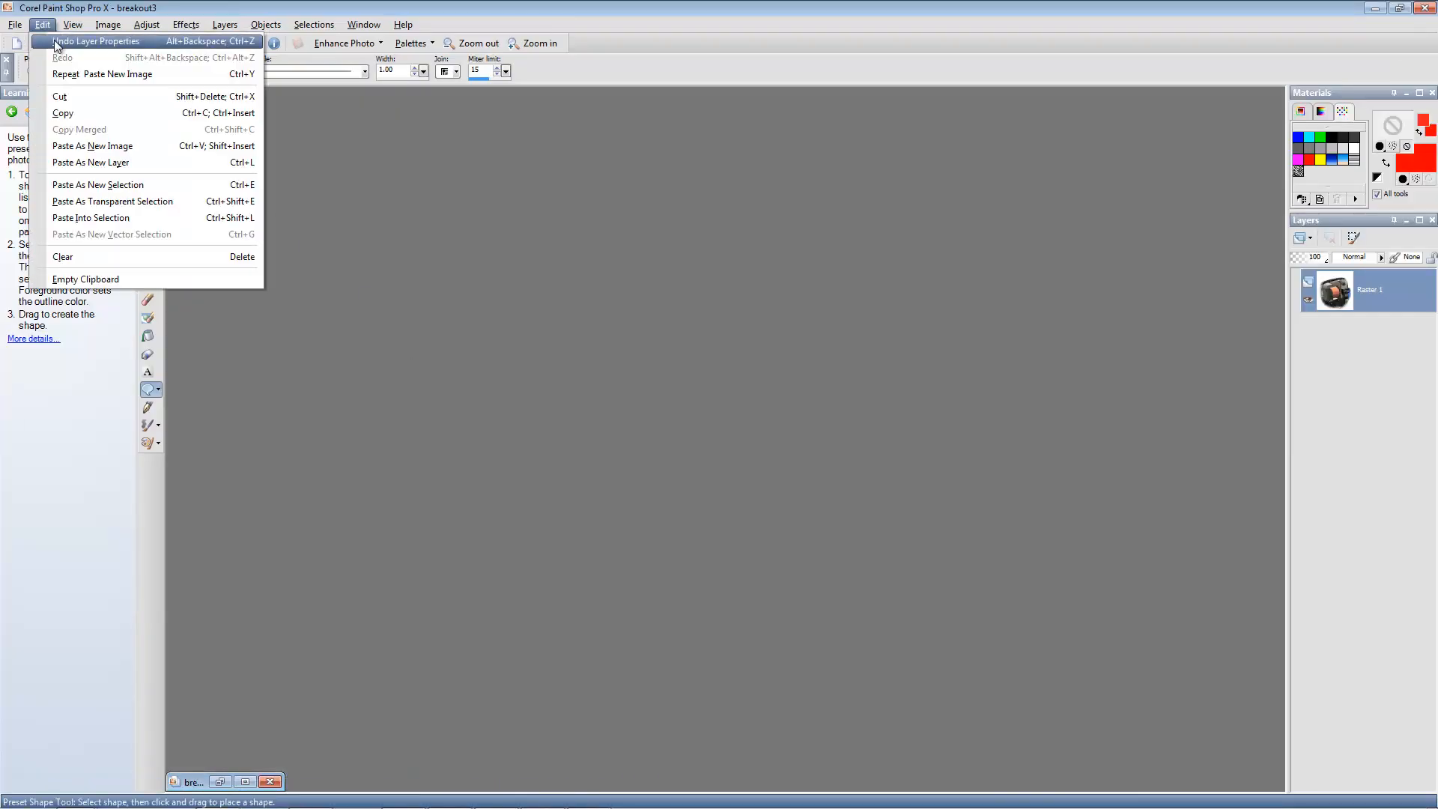
pyautogui.click(72, 76)
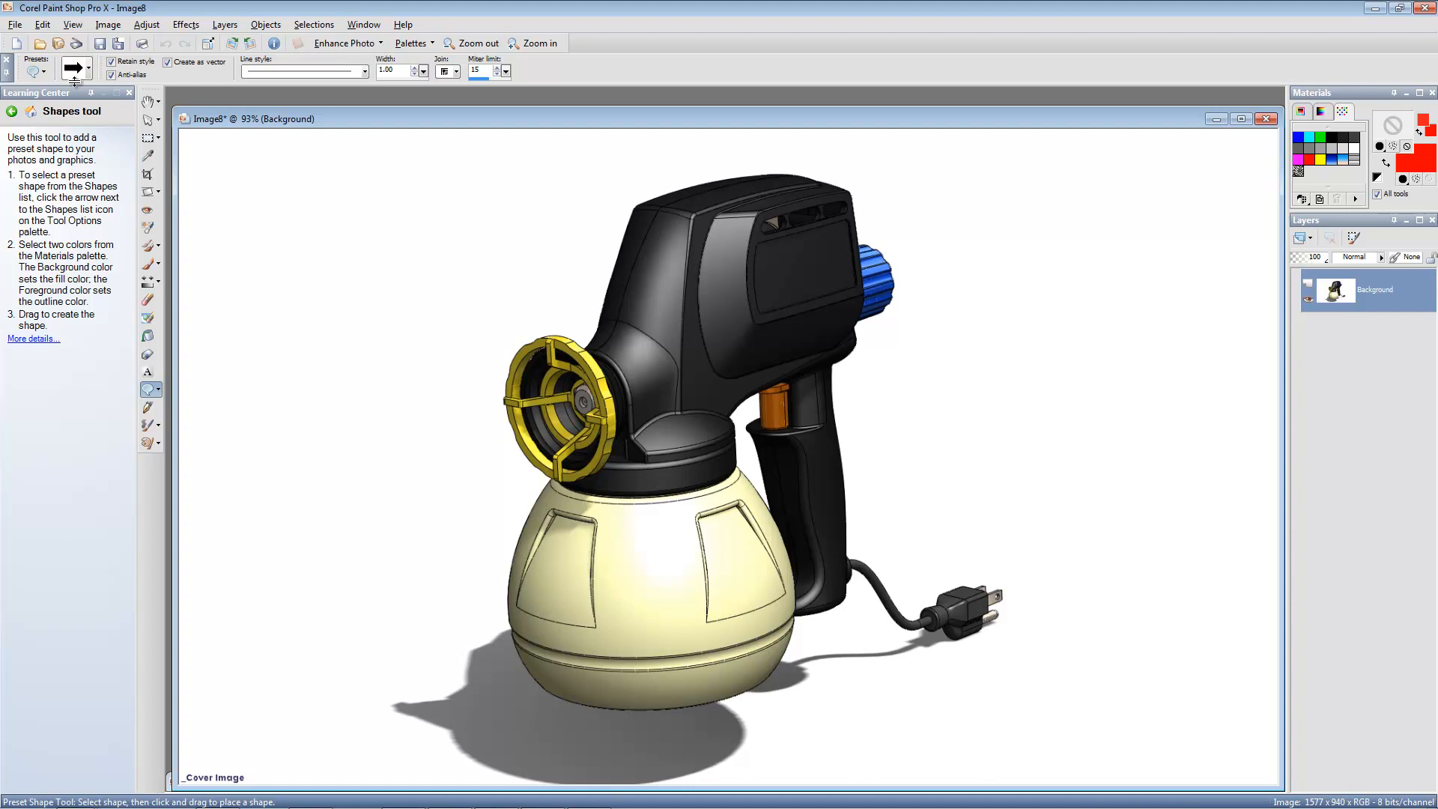
# Save the pasted image as a JPEG over the existing Cover Image file in the Graphics folder, and minimize it
pyautogui.click(17, 25)
pyautogui.click(44, 146)
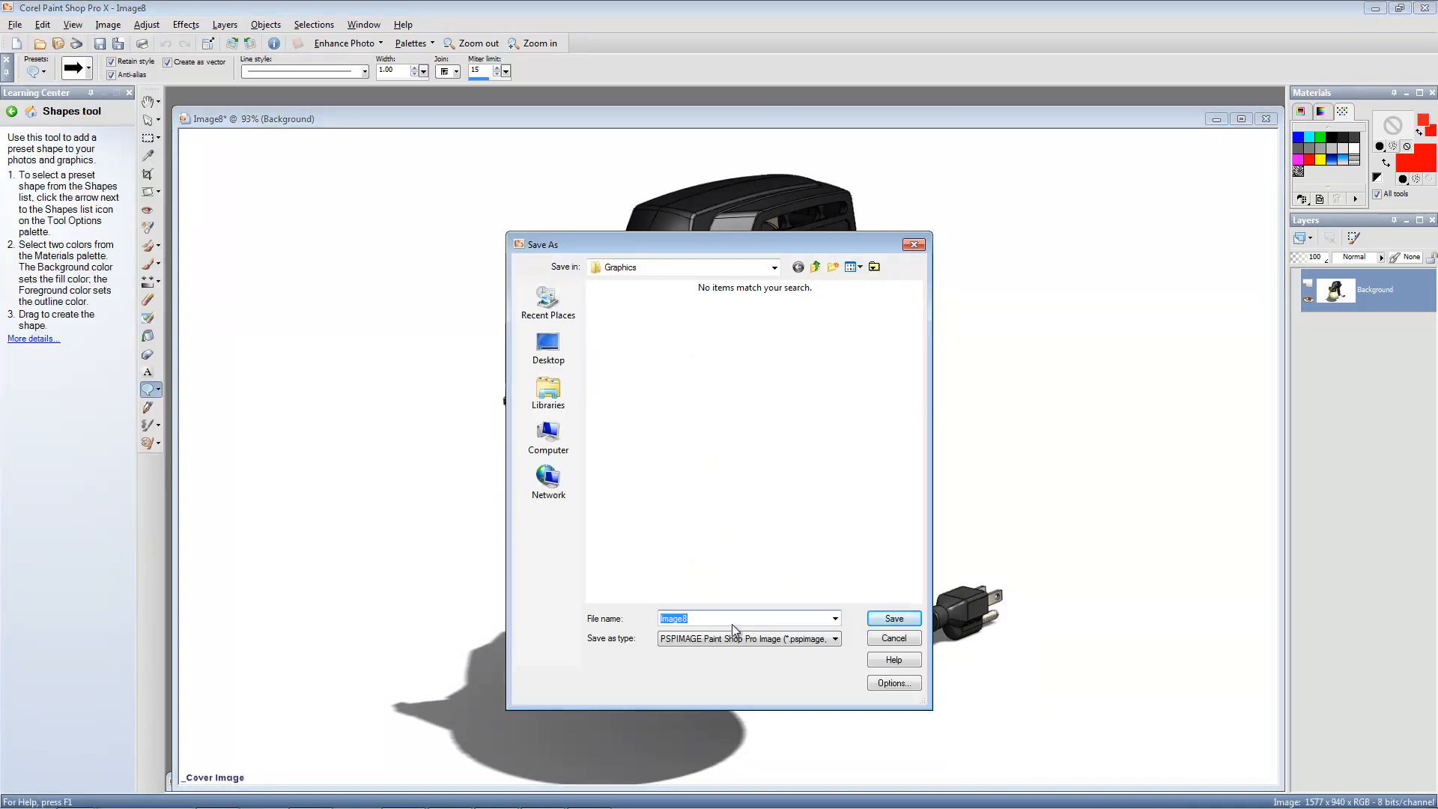
pyautogui.click(731, 641)
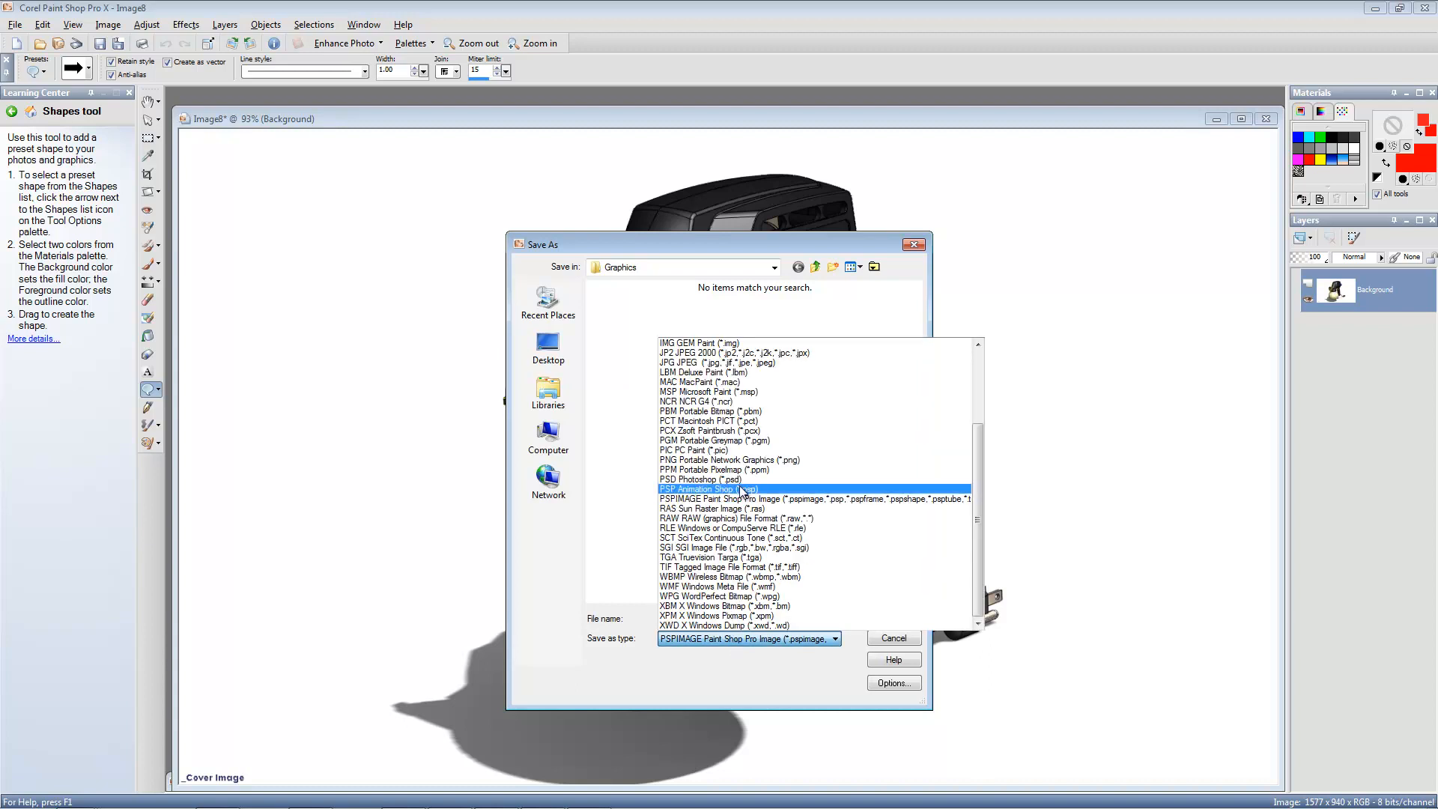
pyautogui.click(712, 363)
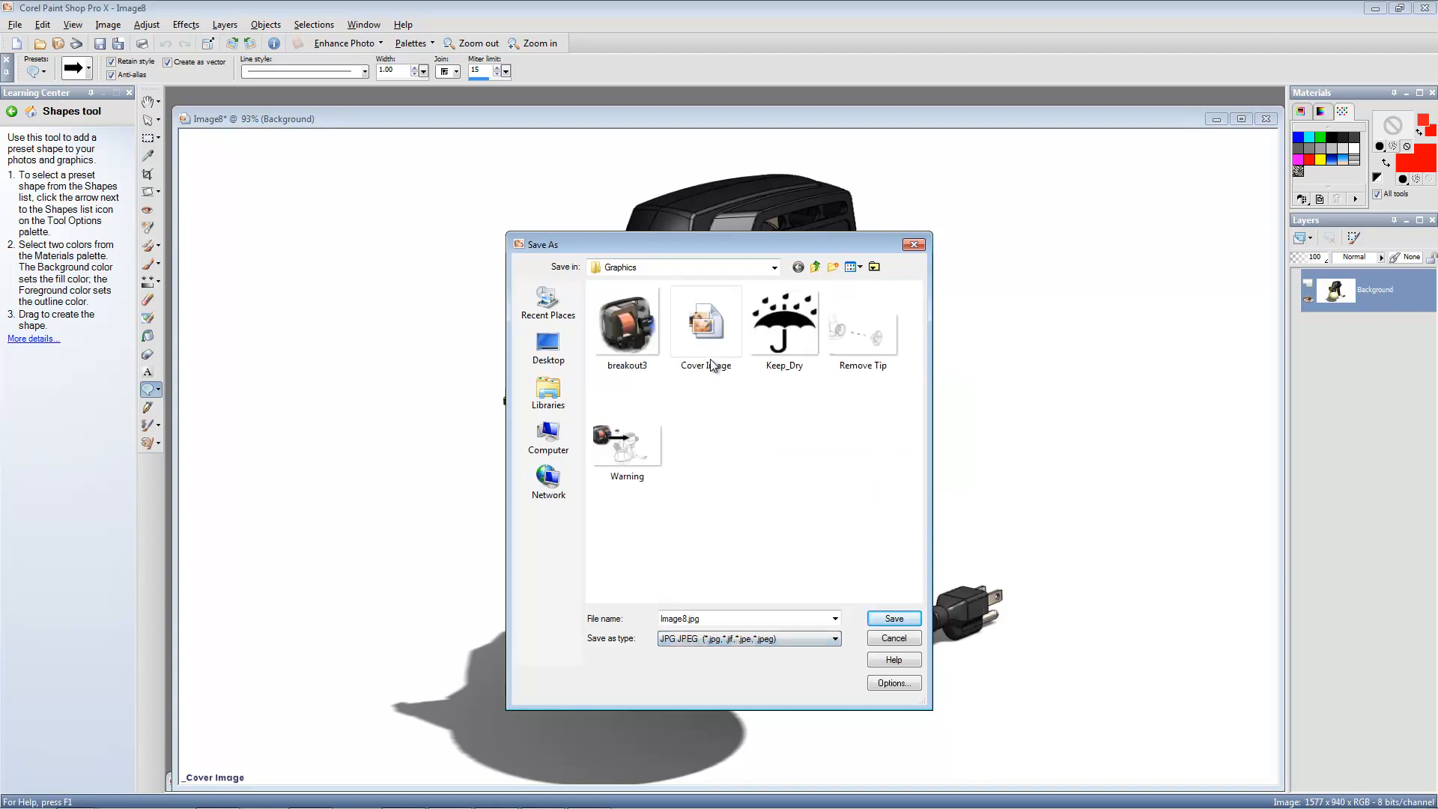
pyautogui.doubleClick(707, 340)
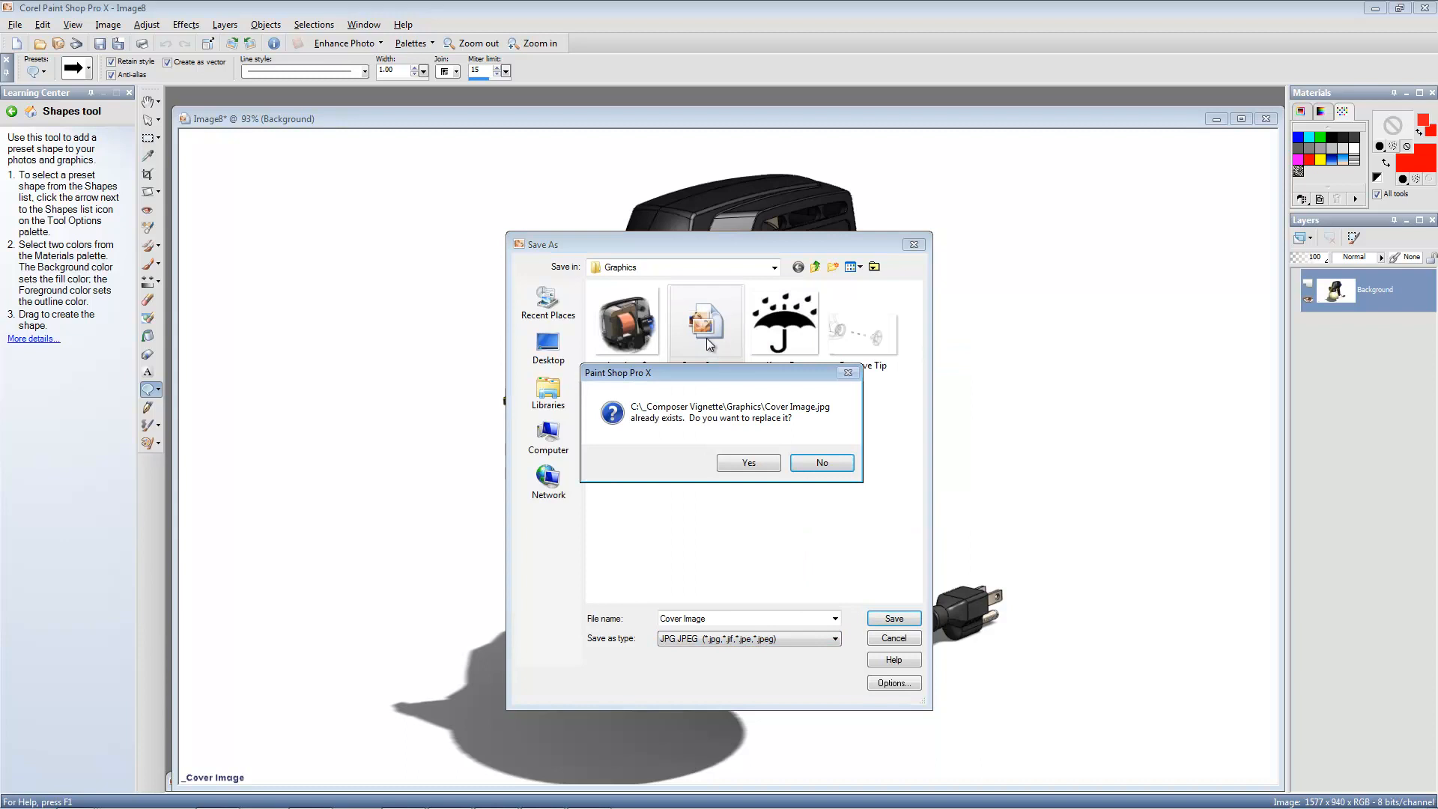
pyautogui.click(753, 462)
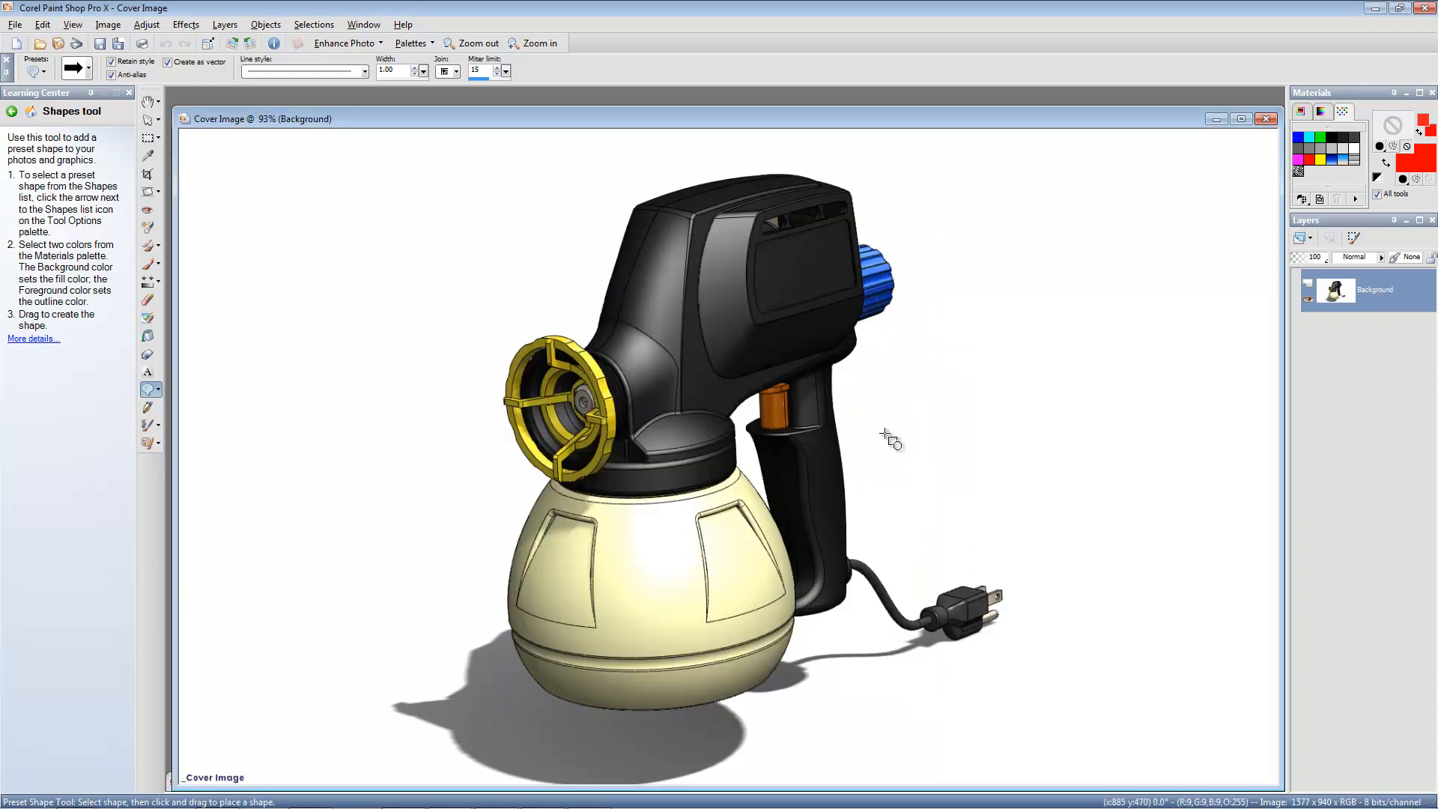
pyautogui.click(1216, 118)
# Switch back to SolidWorks, show the saved _Remove Spray Tip view and activate the Explode display state
pyautogui.click(403, 793)
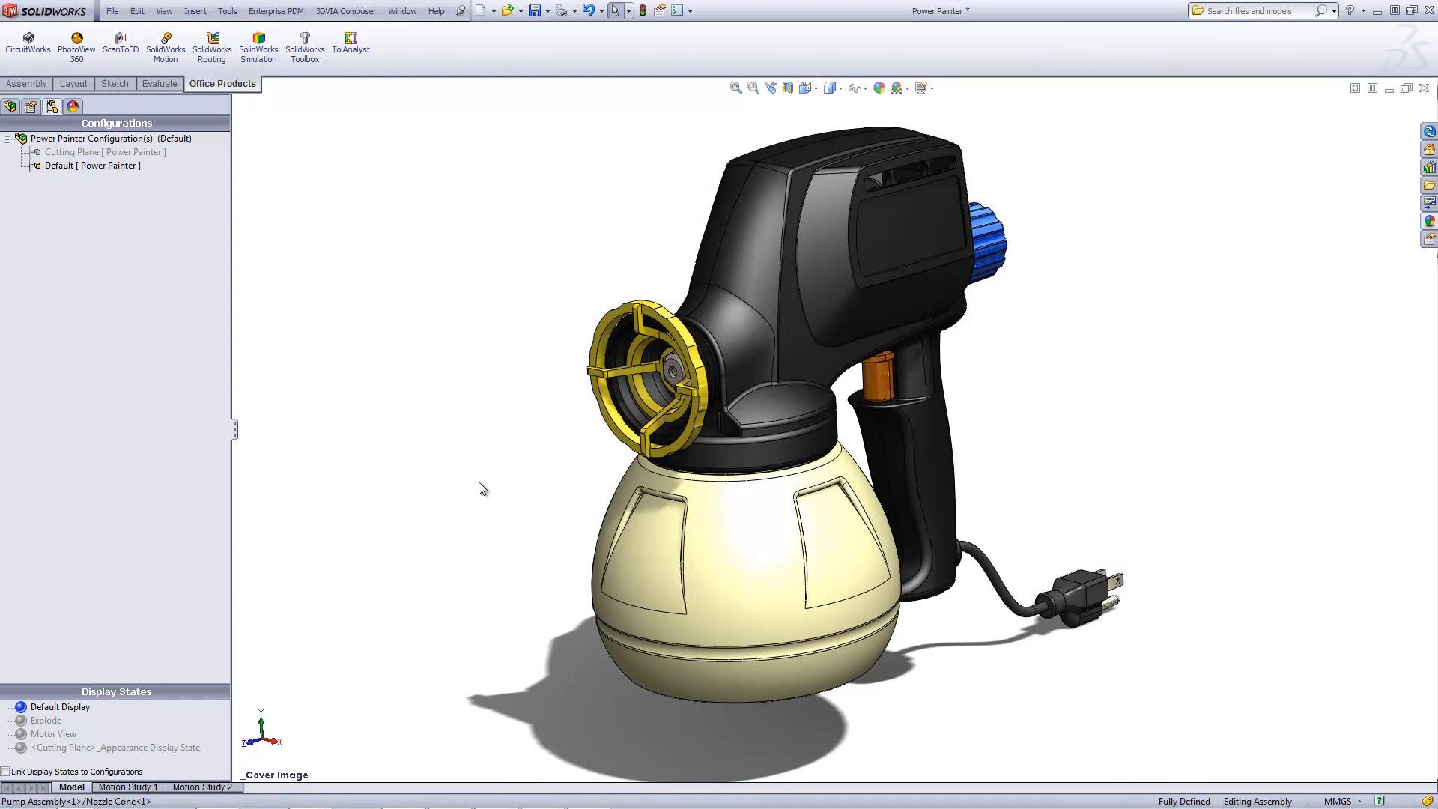
pyautogui.press('space')
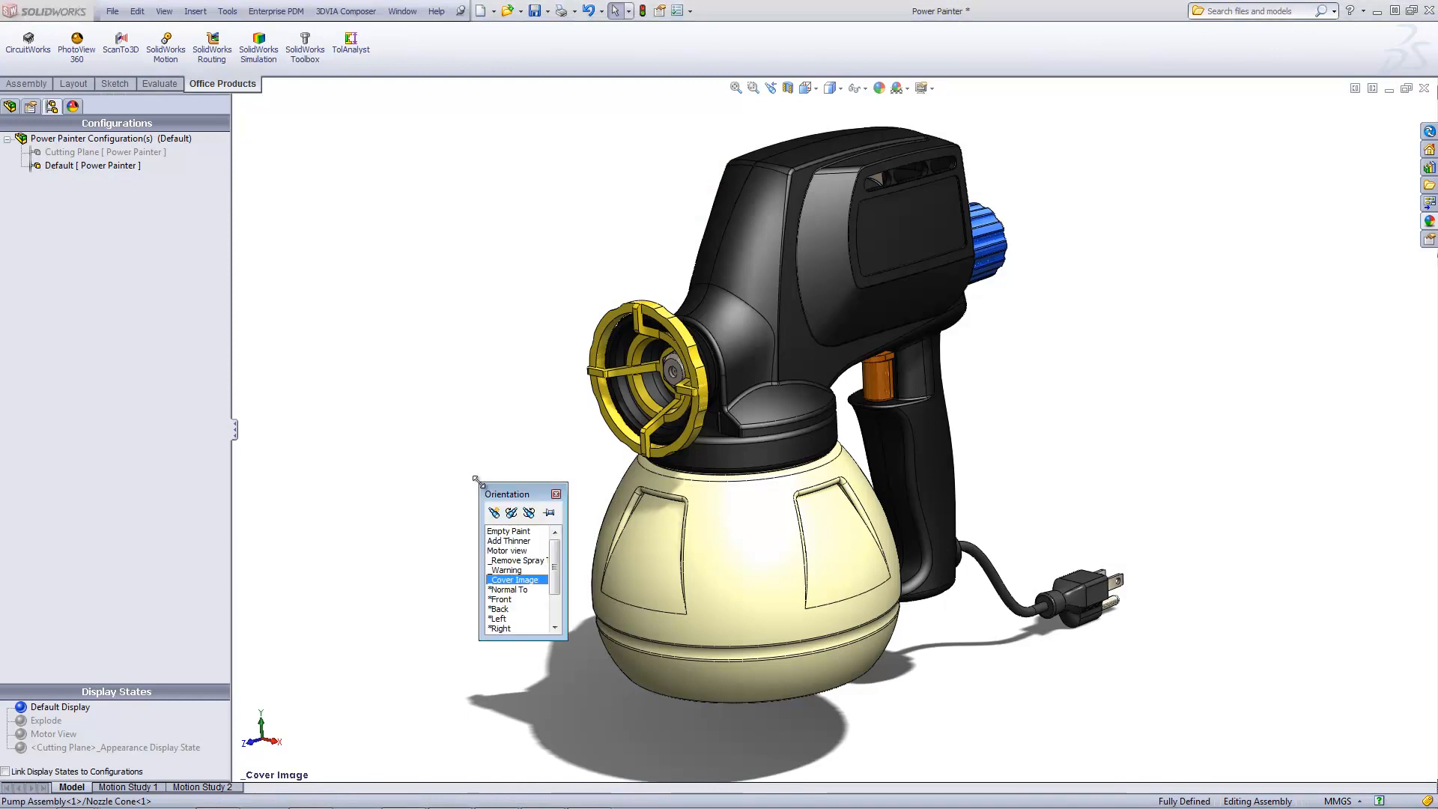
pyautogui.doubleClick(501, 560)
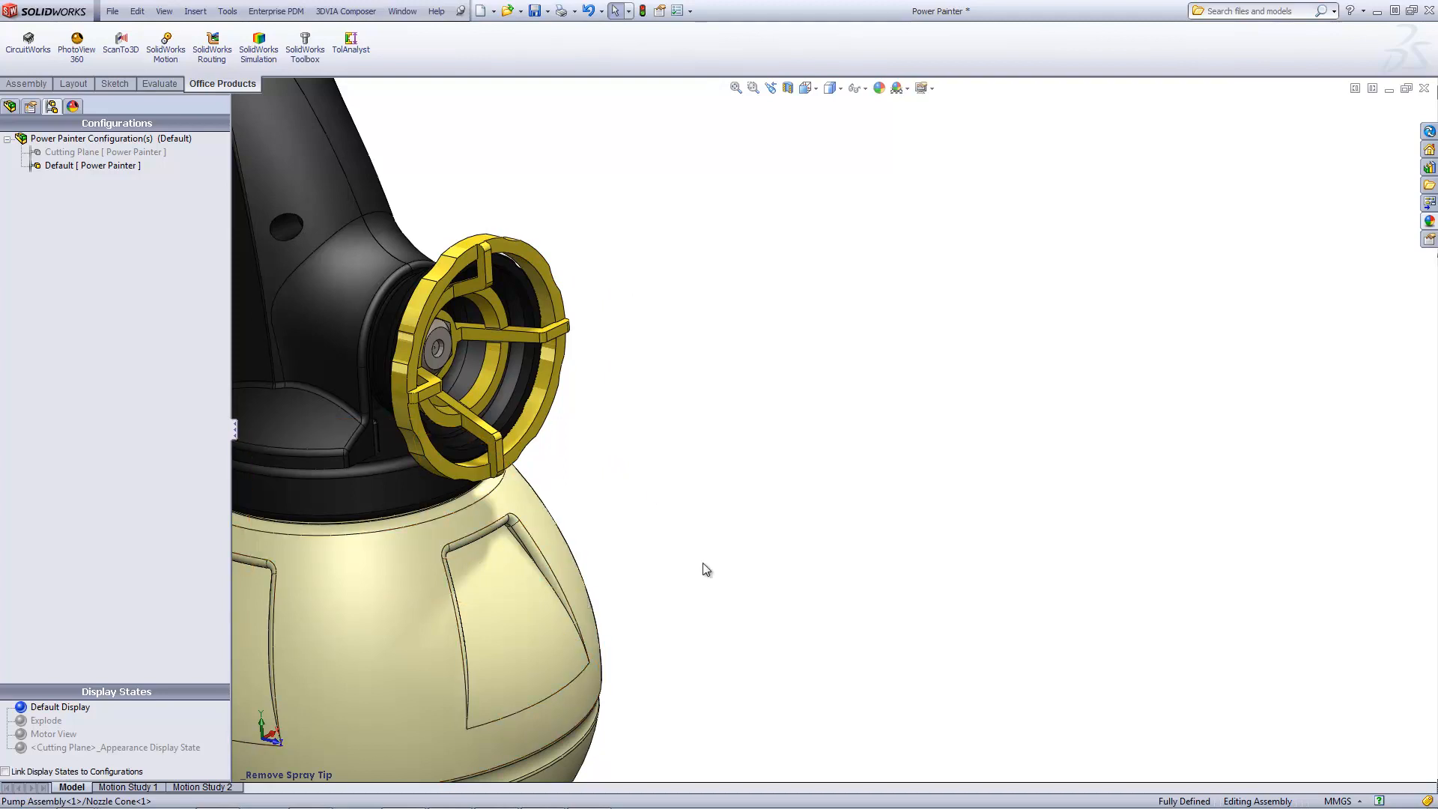
pyautogui.click(34, 720)
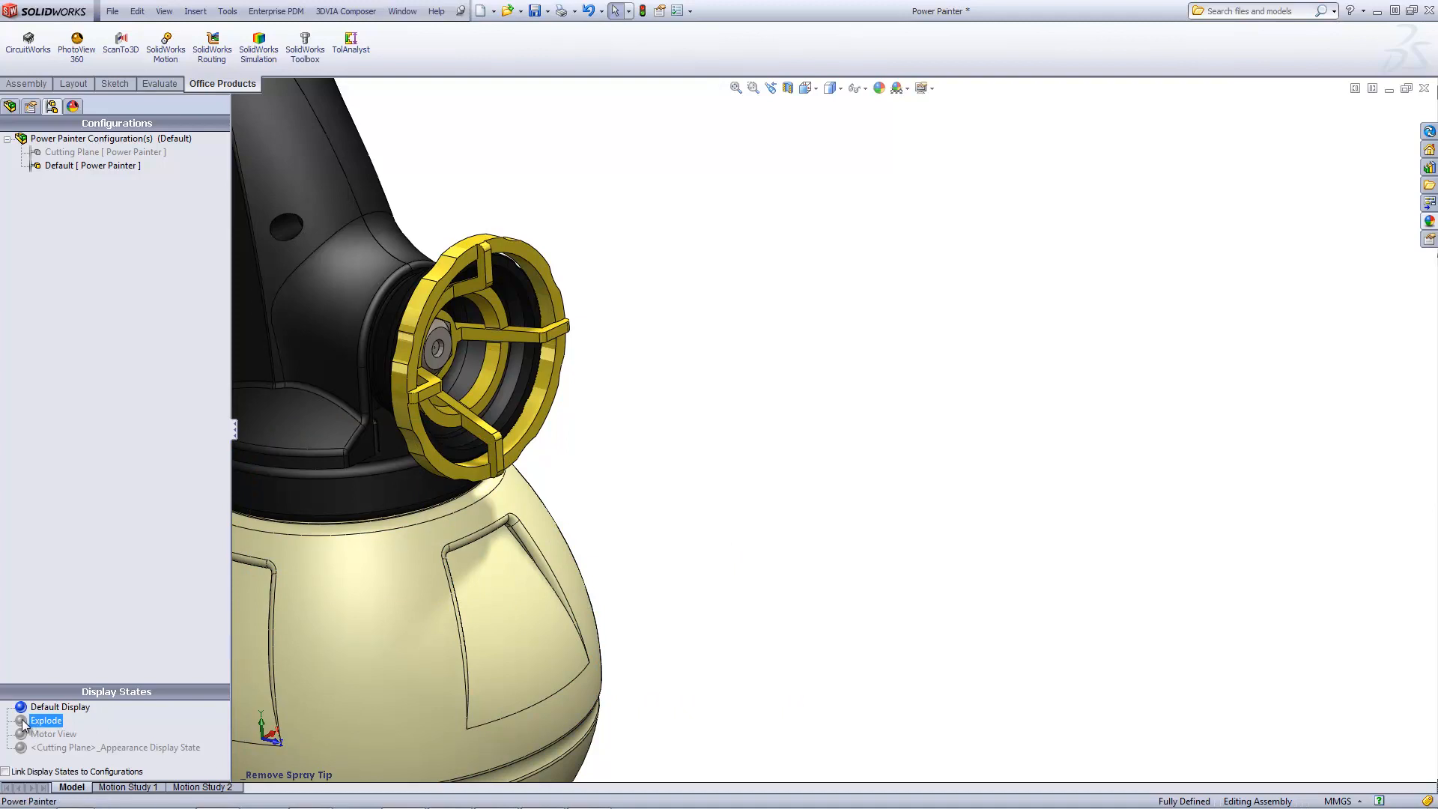
pyautogui.doubleClick(22, 721)
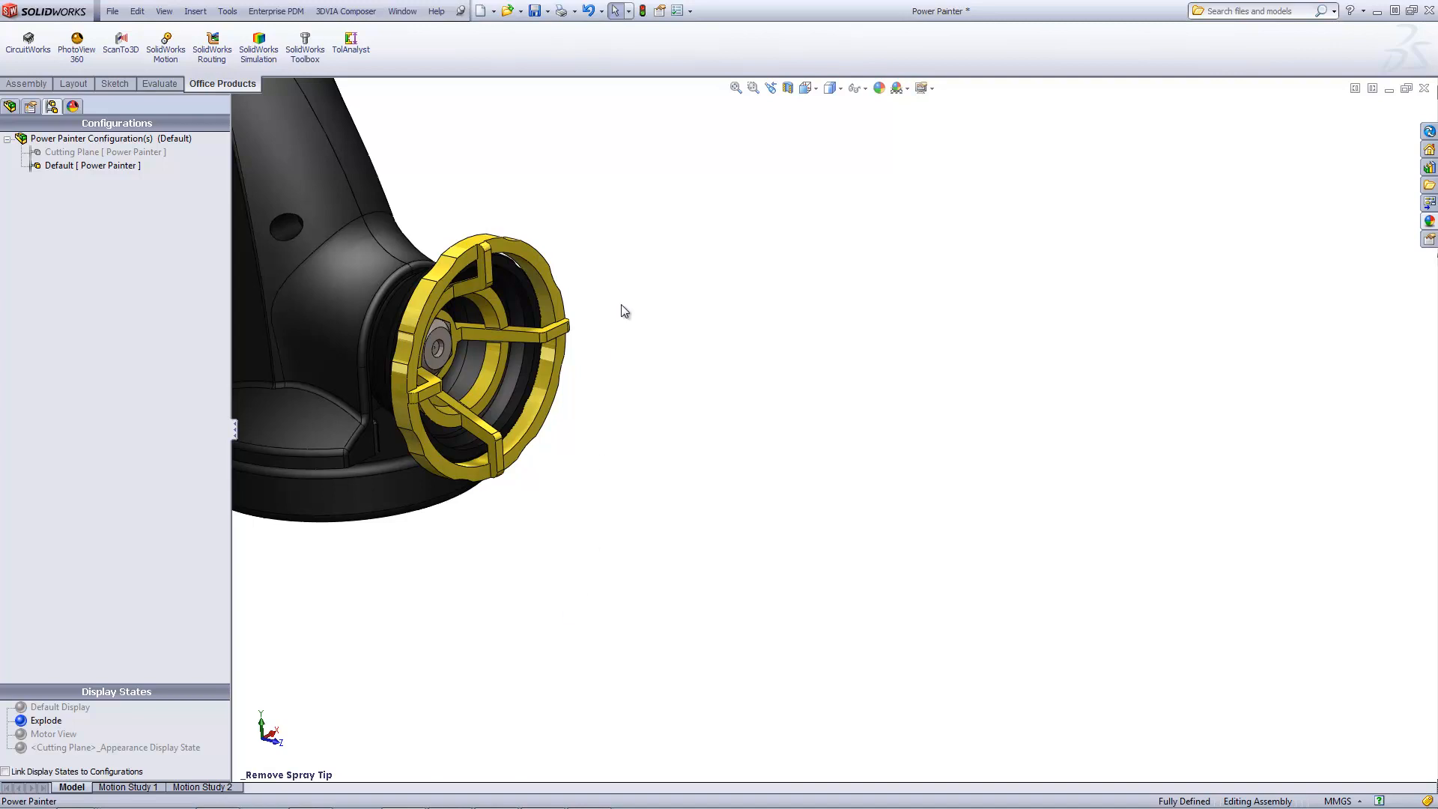
# Start a new exploded view of the Default configuration and, with auto-spacing off, pull the spray tip and nozzle about 243 mm out along Z
pyautogui.rightClick(109, 161)
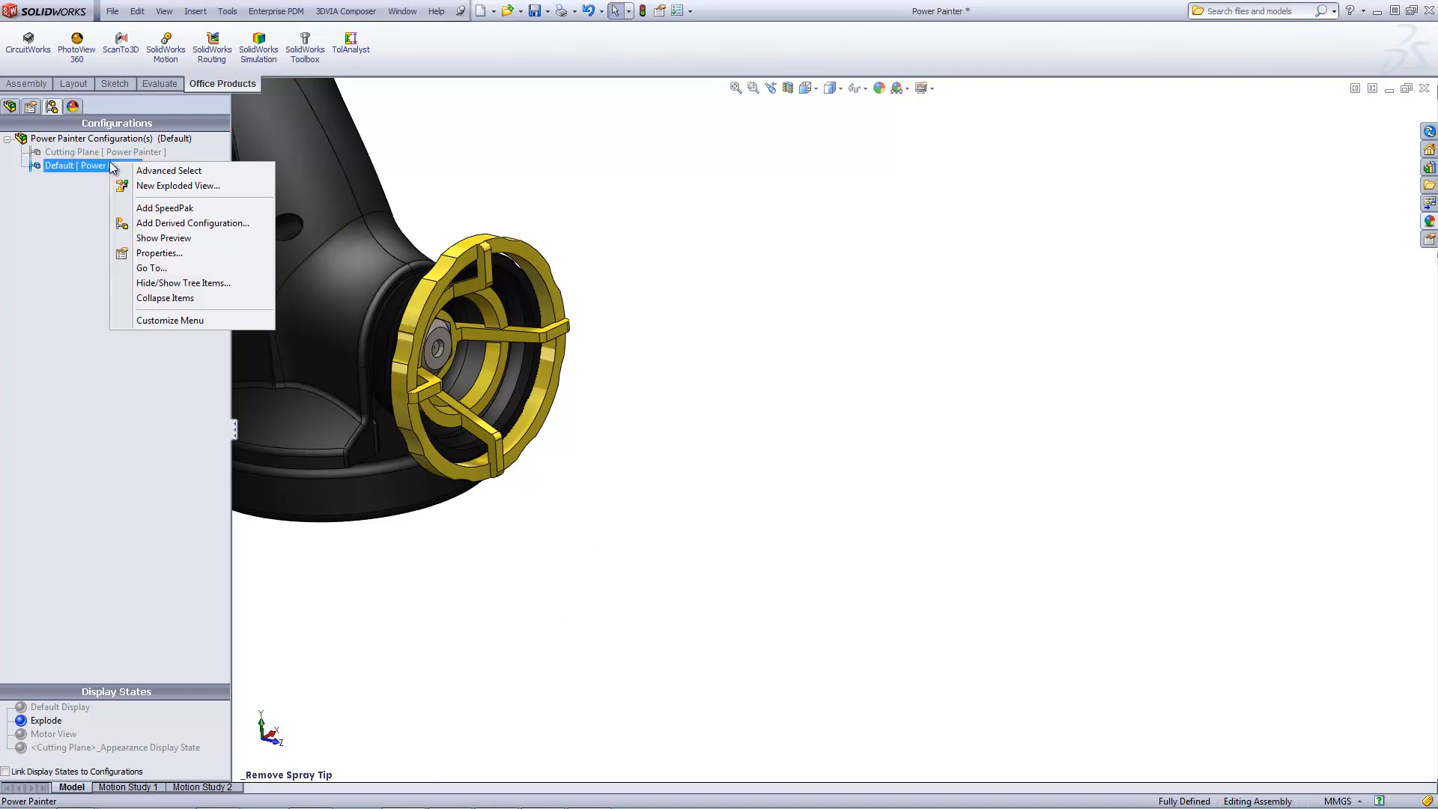
pyautogui.click(165, 187)
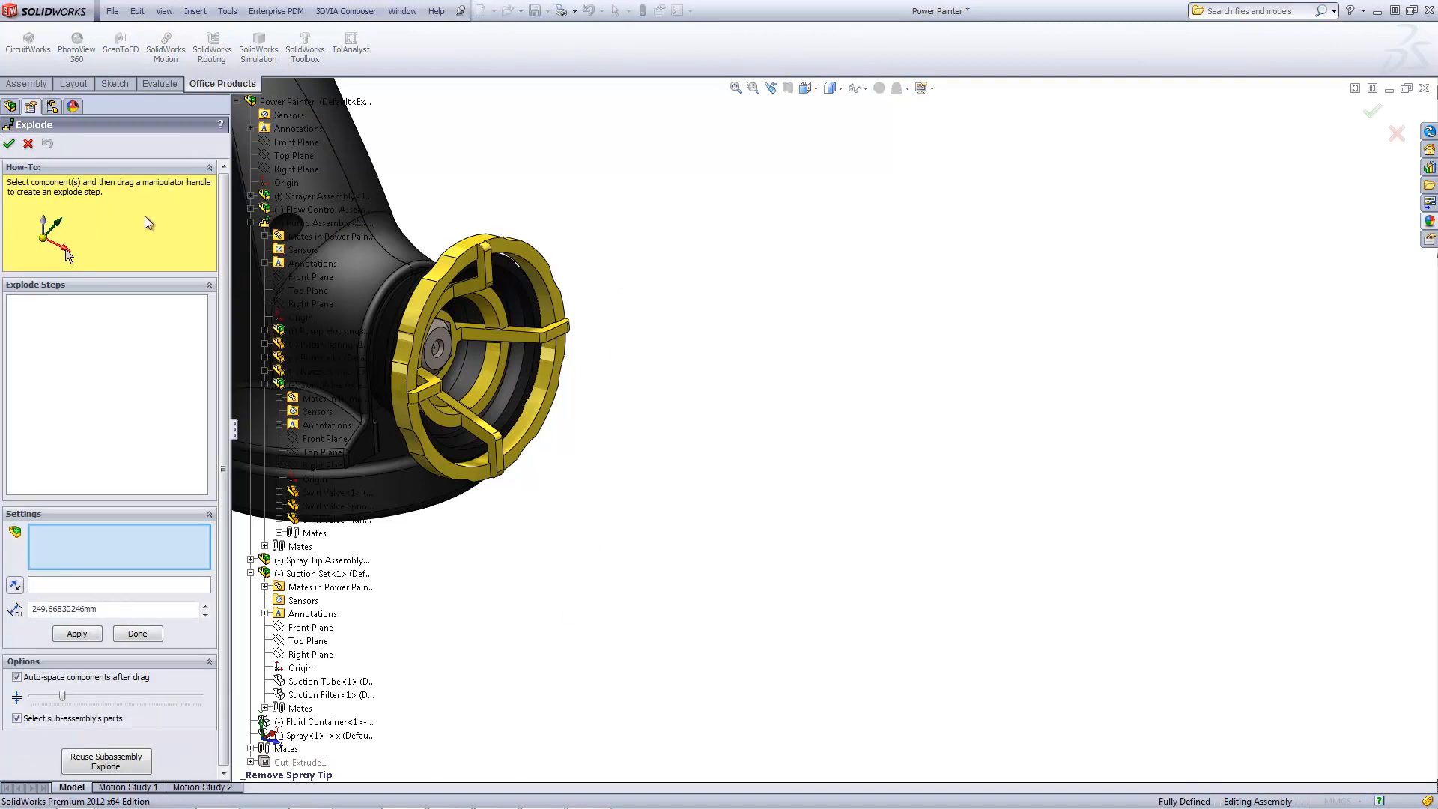
pyautogui.click(16, 676)
pyautogui.click(466, 308)
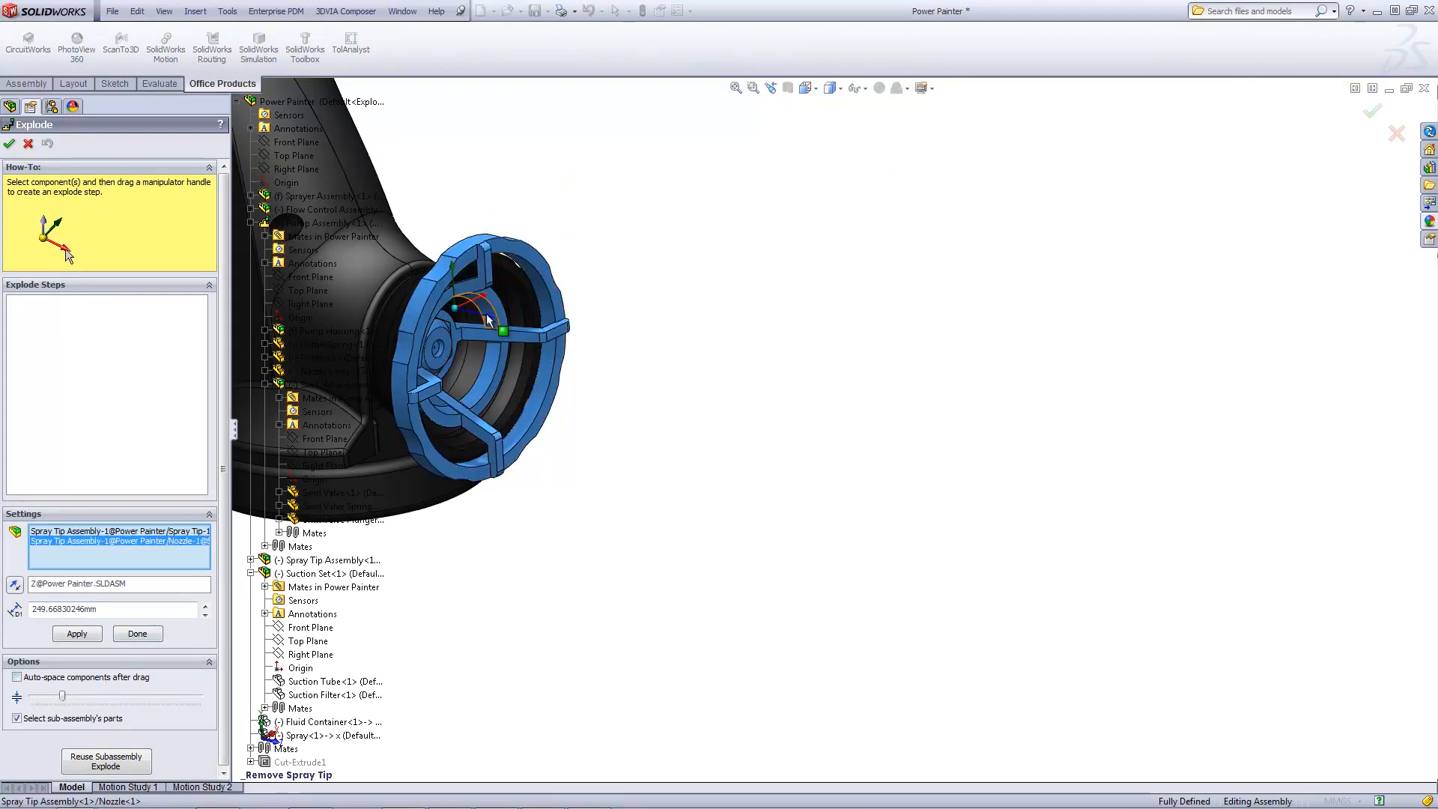
pyautogui.moveTo(488, 315); pyautogui.dragTo(633, 353)
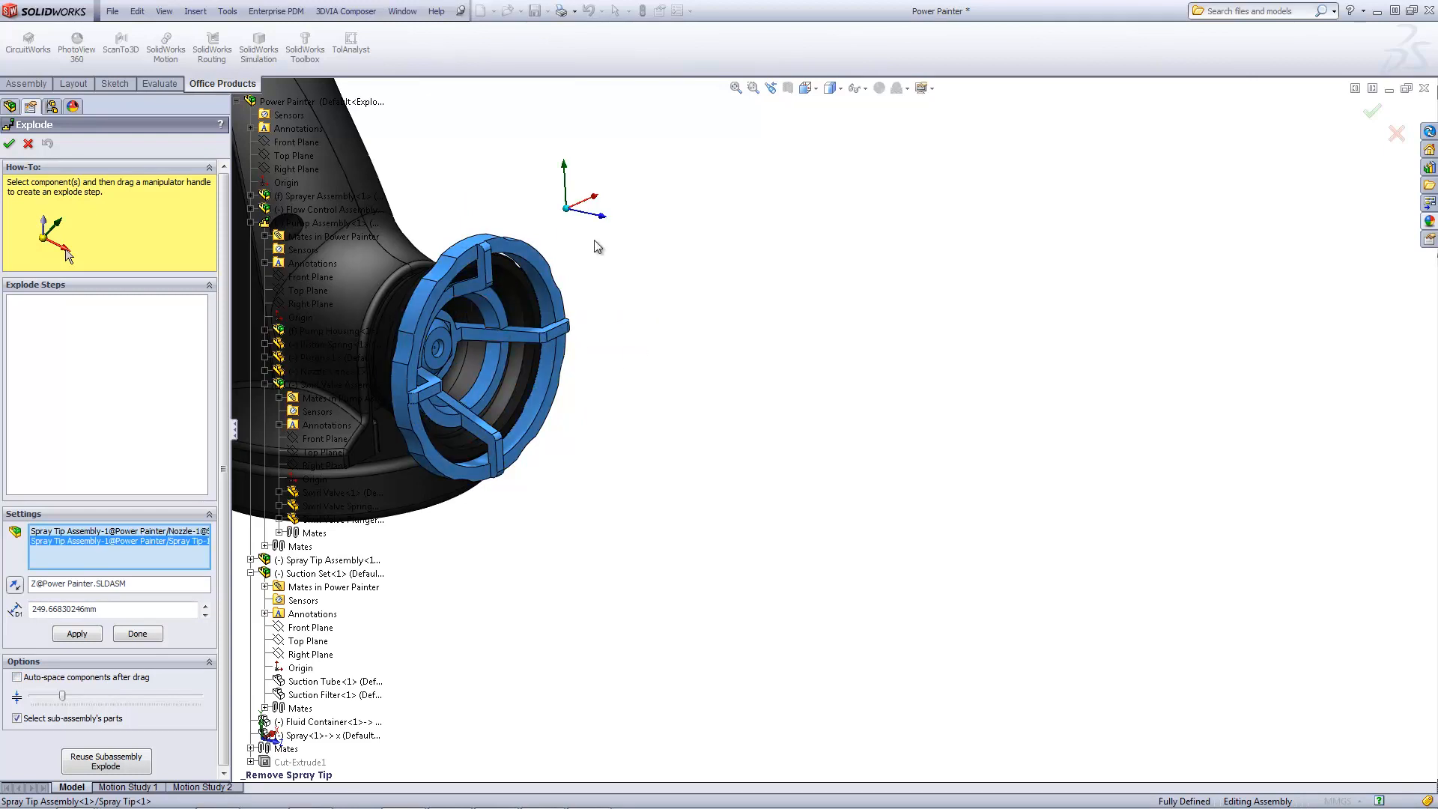
pyautogui.moveTo(600, 216); pyautogui.dragTo(1379, 429)
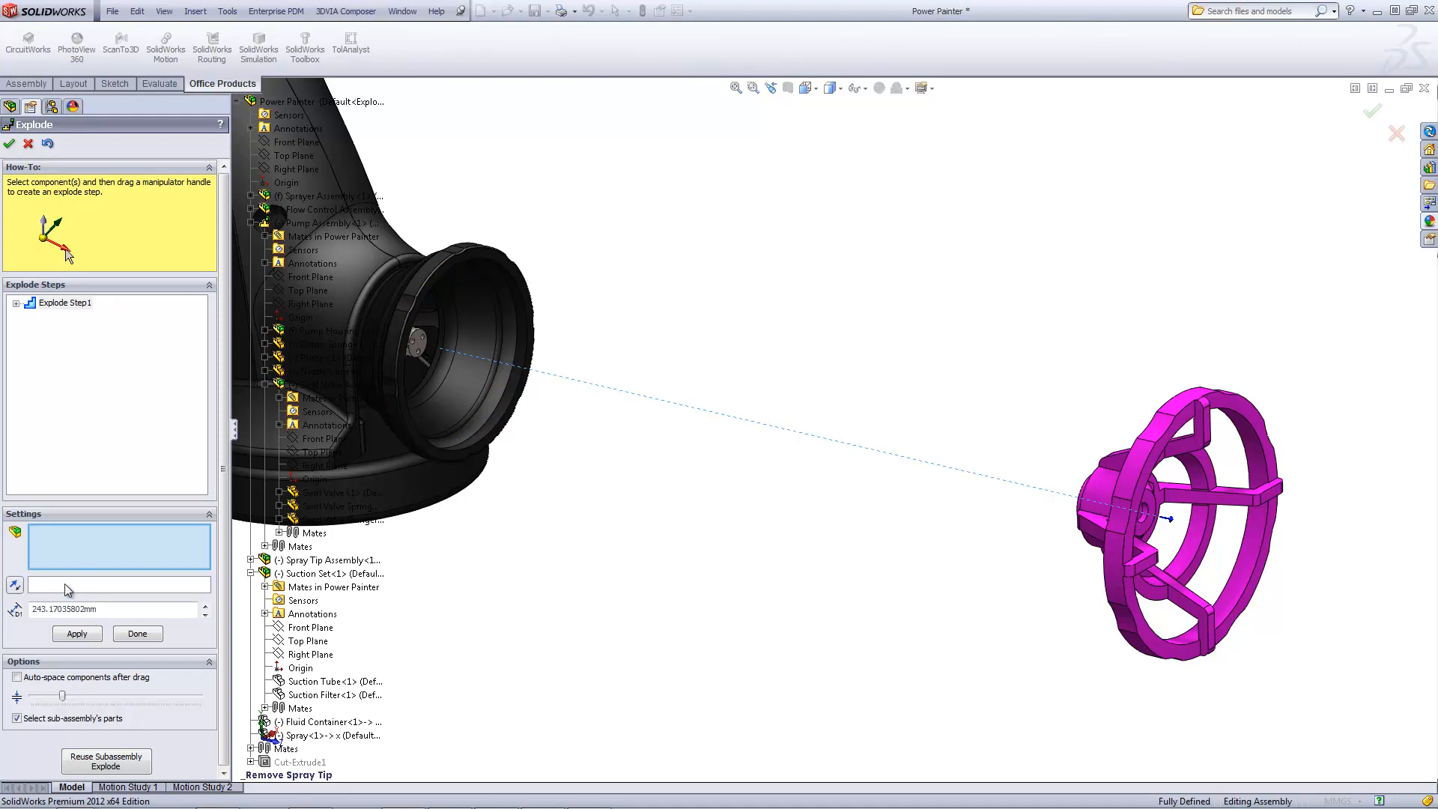
# Add an auto-spaced explode chain moving the swirl valve, spring and plunger about 125 mm along Z, widen their spacing, and finish the exploded view
pyautogui.click(16, 677)
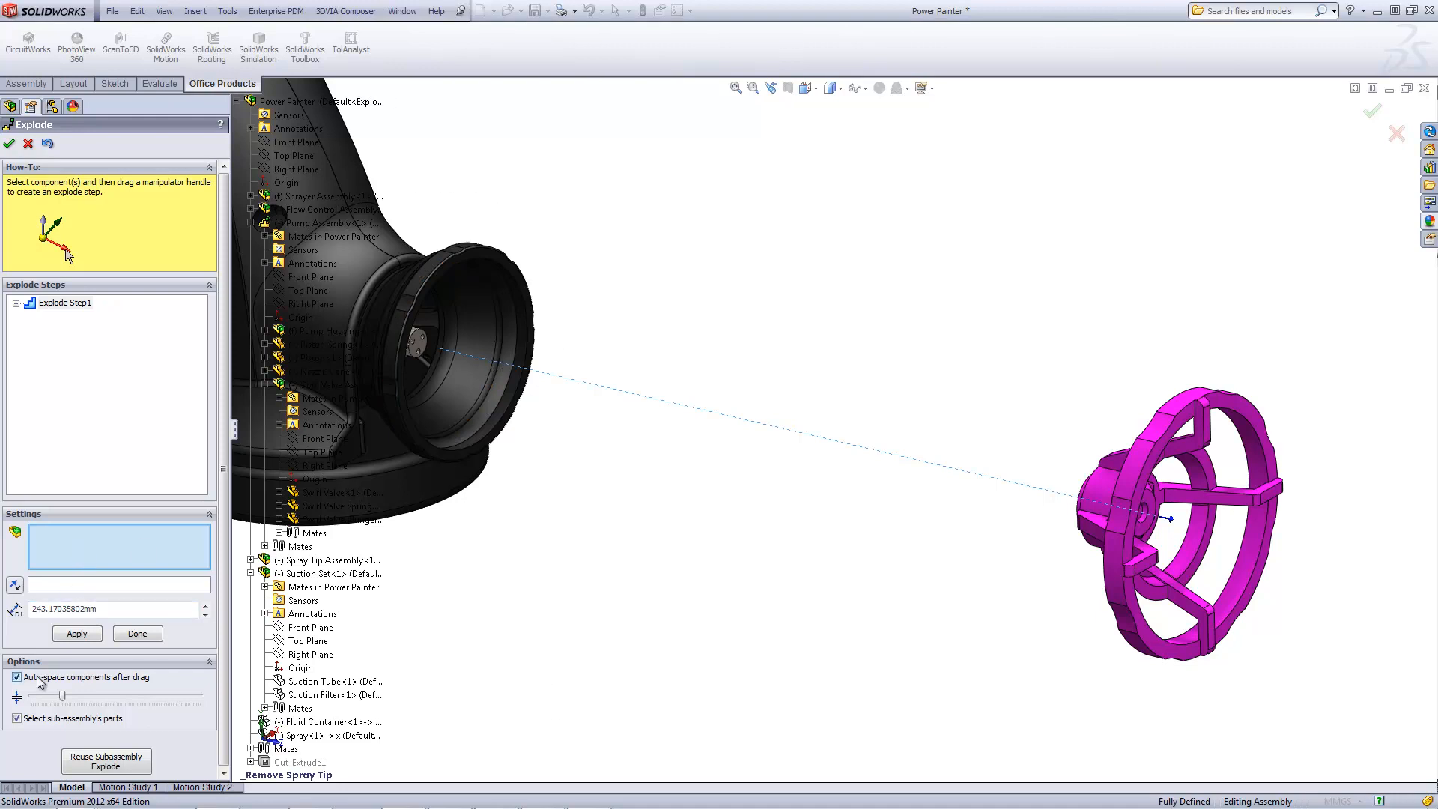
pyautogui.click(424, 345)
pyautogui.click(318, 506)
pyautogui.click(319, 520)
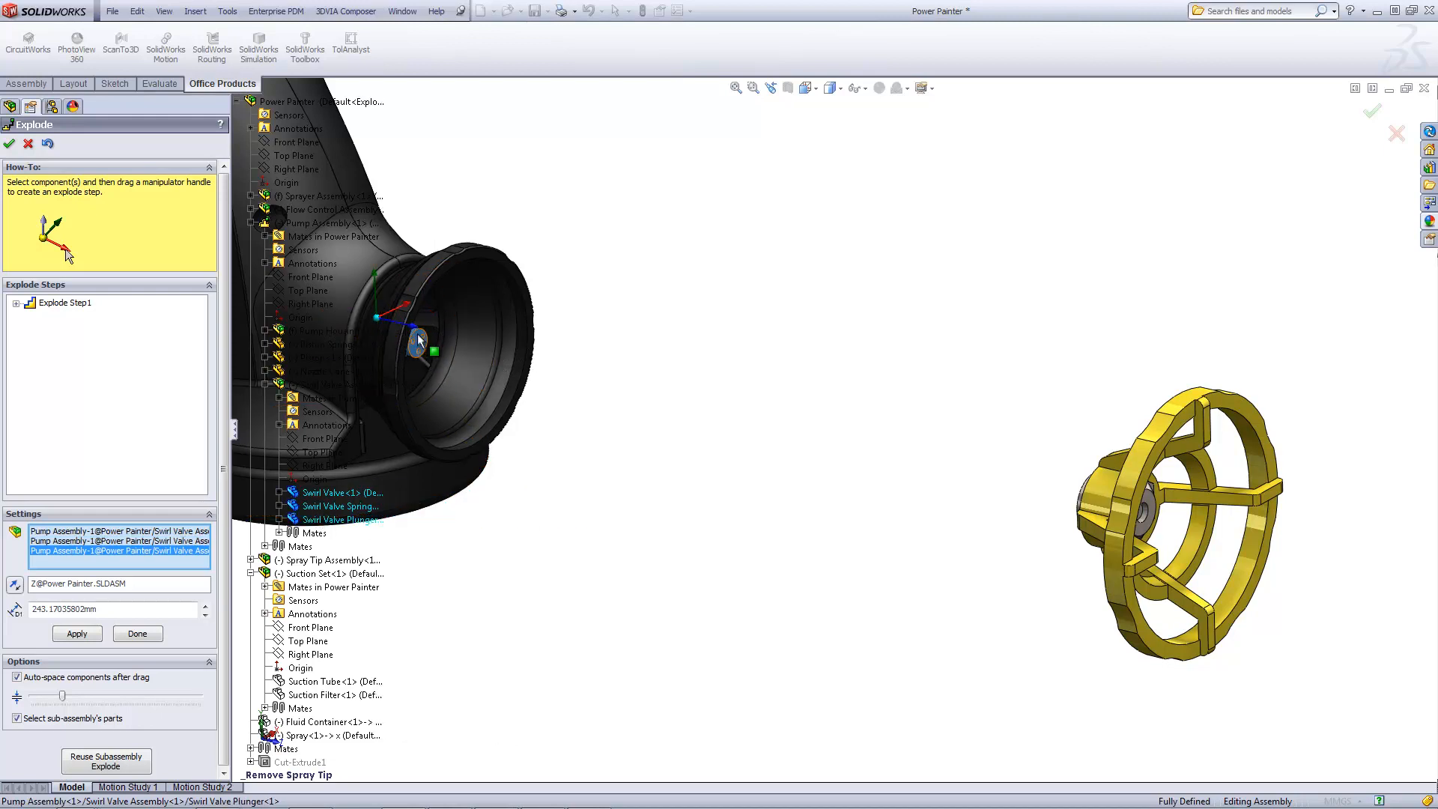
pyautogui.moveTo(411, 328); pyautogui.dragTo(786, 430)
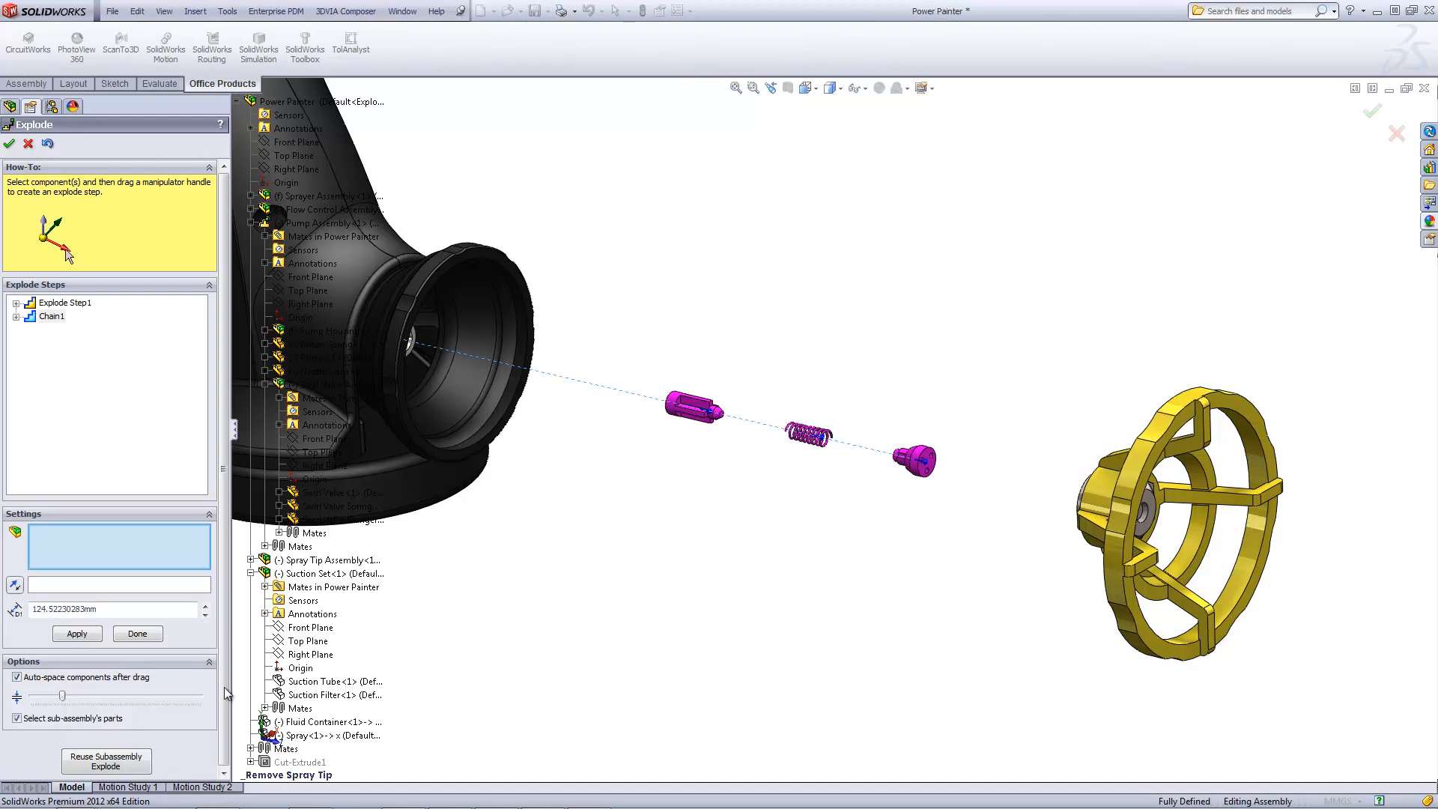
pyautogui.moveTo(61, 701); pyautogui.dragTo(72, 698)
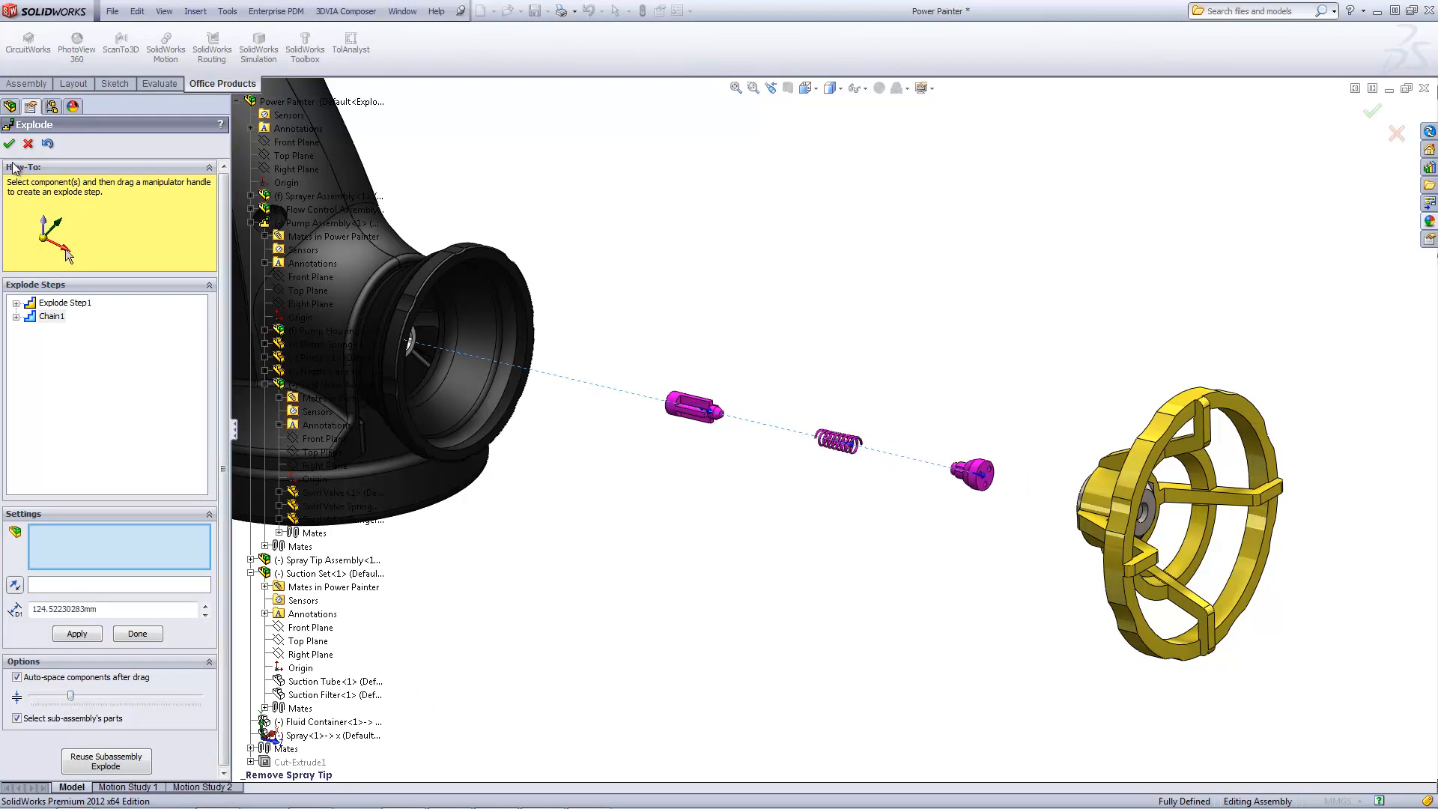
pyautogui.click(9, 143)
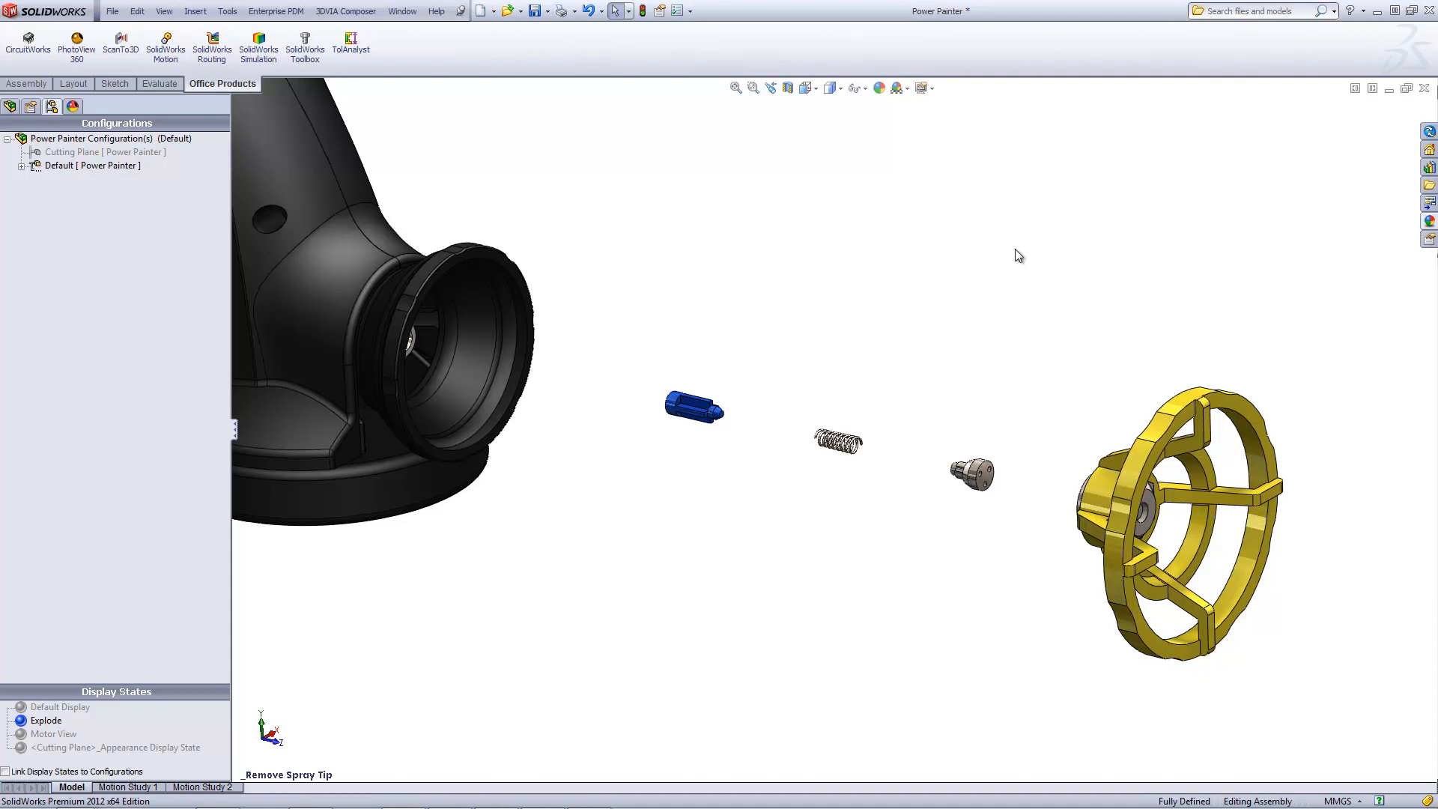
# Display the exploded assembly as a line drawing with hidden lines removed
pyautogui.click(832, 90)
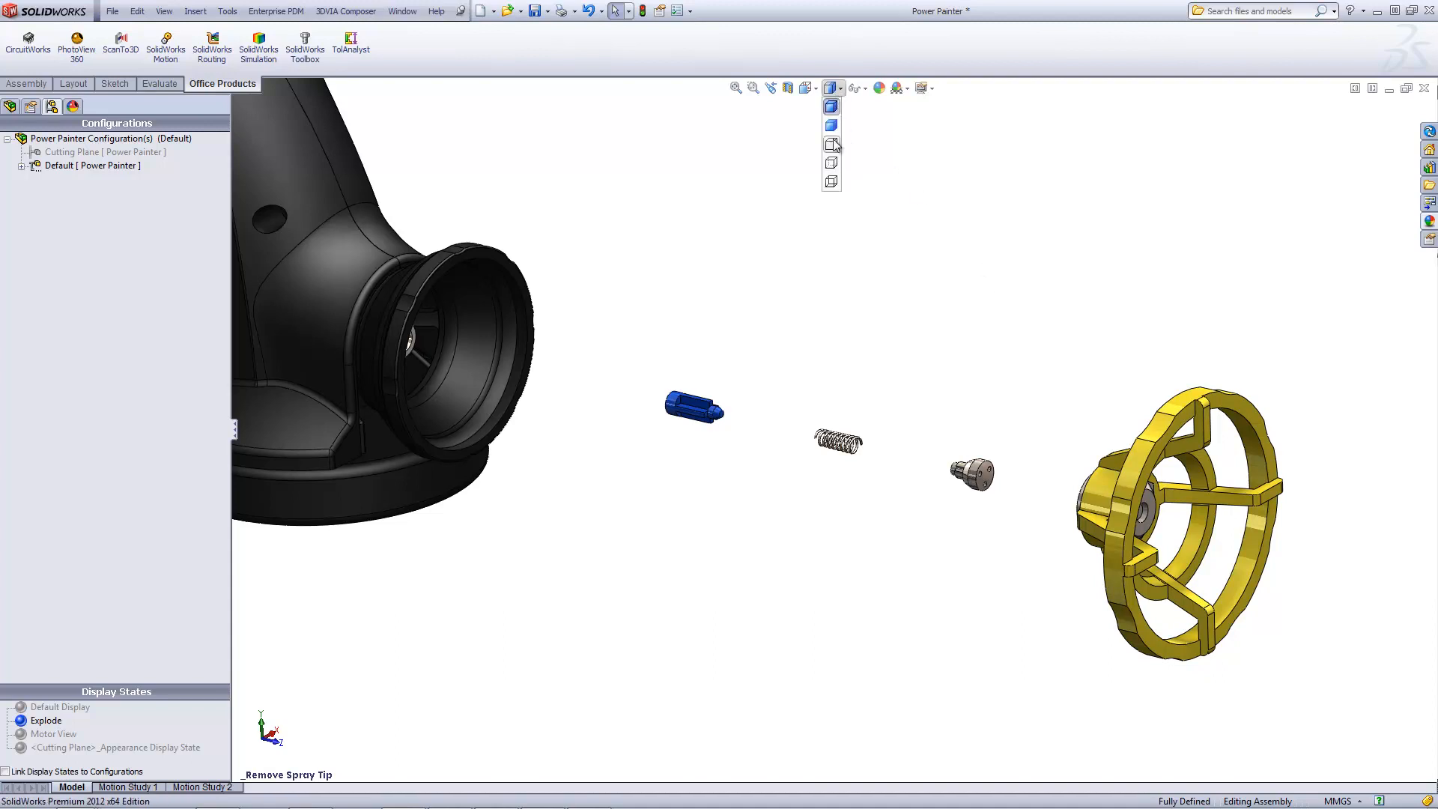
pyautogui.click(831, 142)
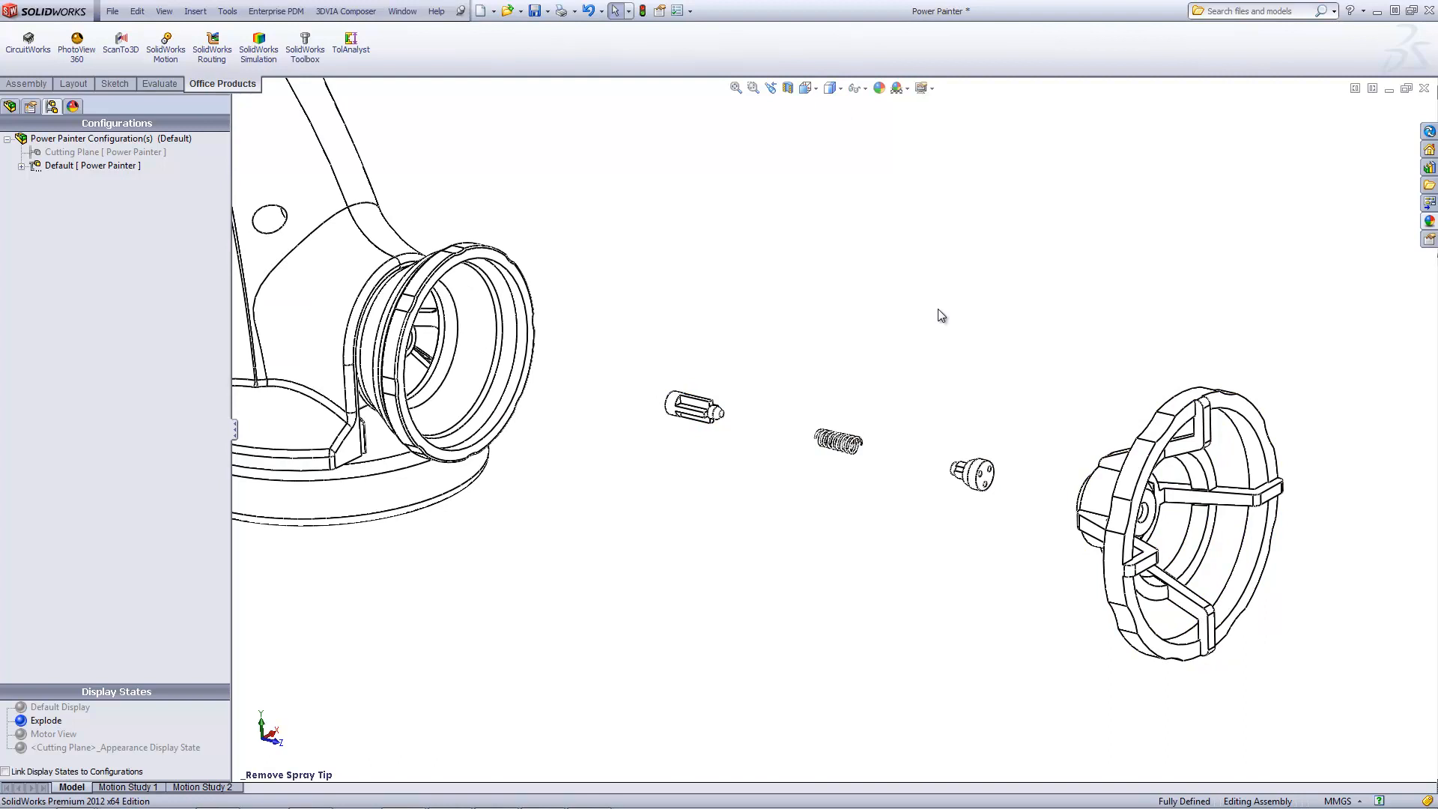
# Capture the exploded line-drawing view to the clipboard and paste it as a new image in Paint Shop Pro
pyautogui.click(164, 10)
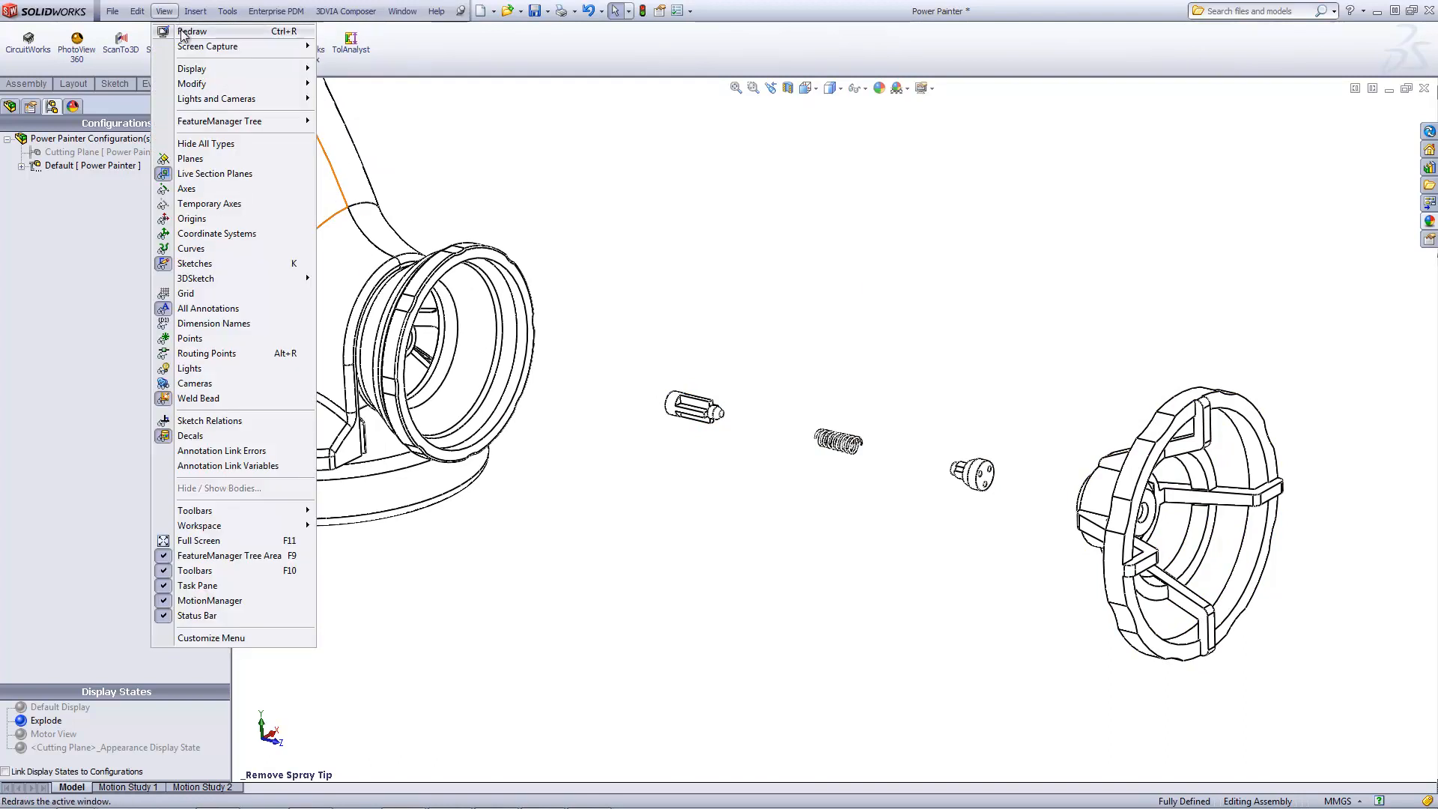
pyautogui.moveTo(197, 48)
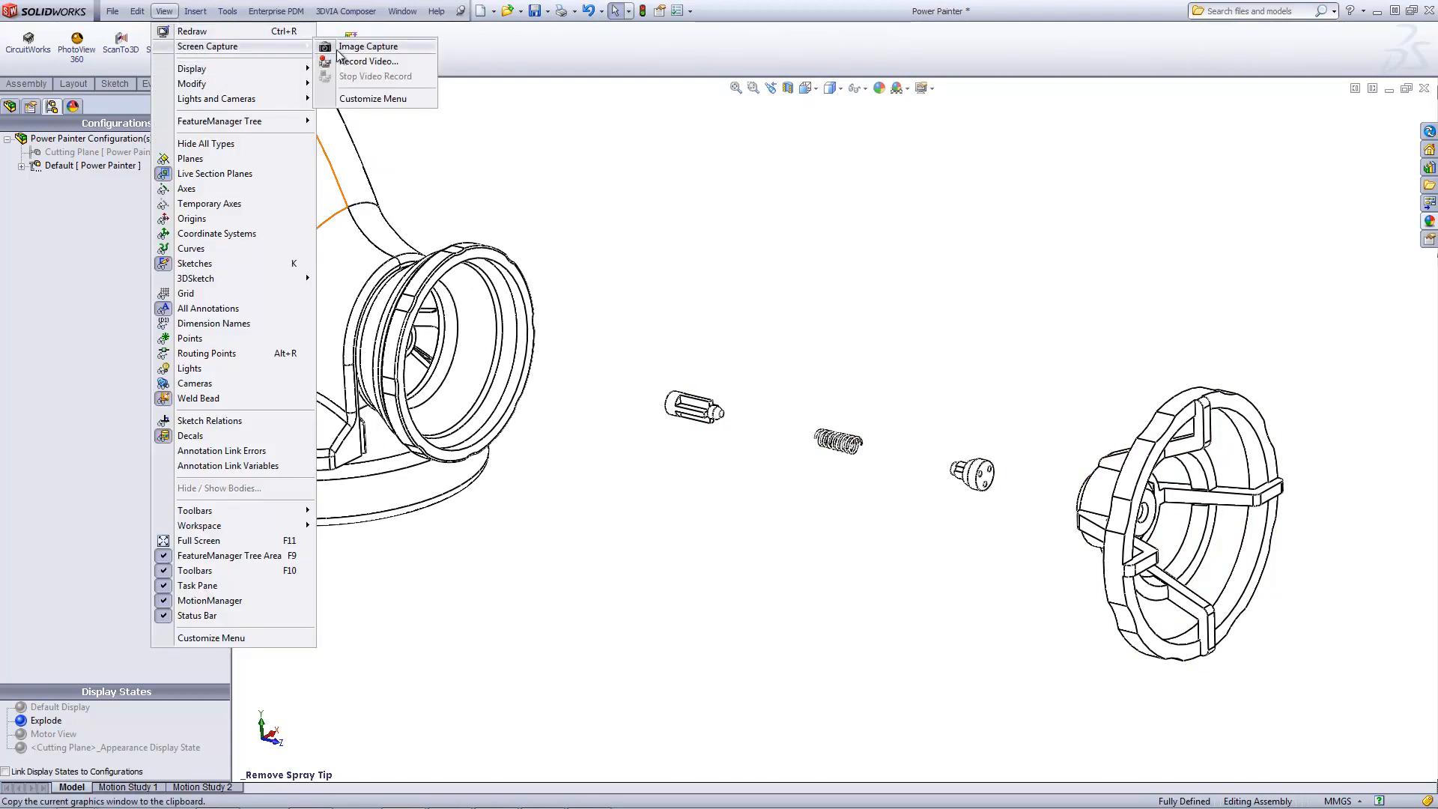
pyautogui.click(341, 48)
pyautogui.moveTo(554, 805)
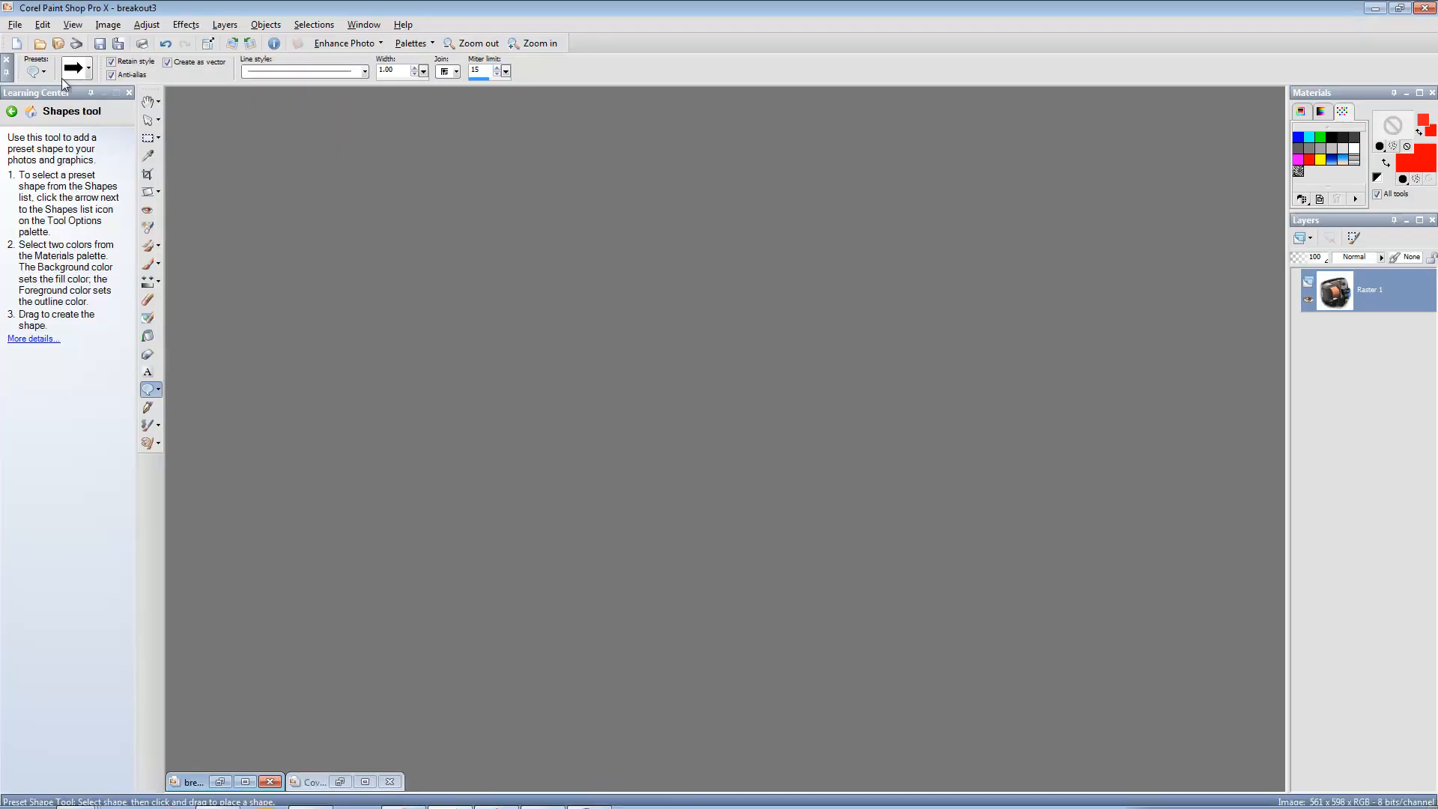
pyautogui.click(42, 24)
pyautogui.click(62, 75)
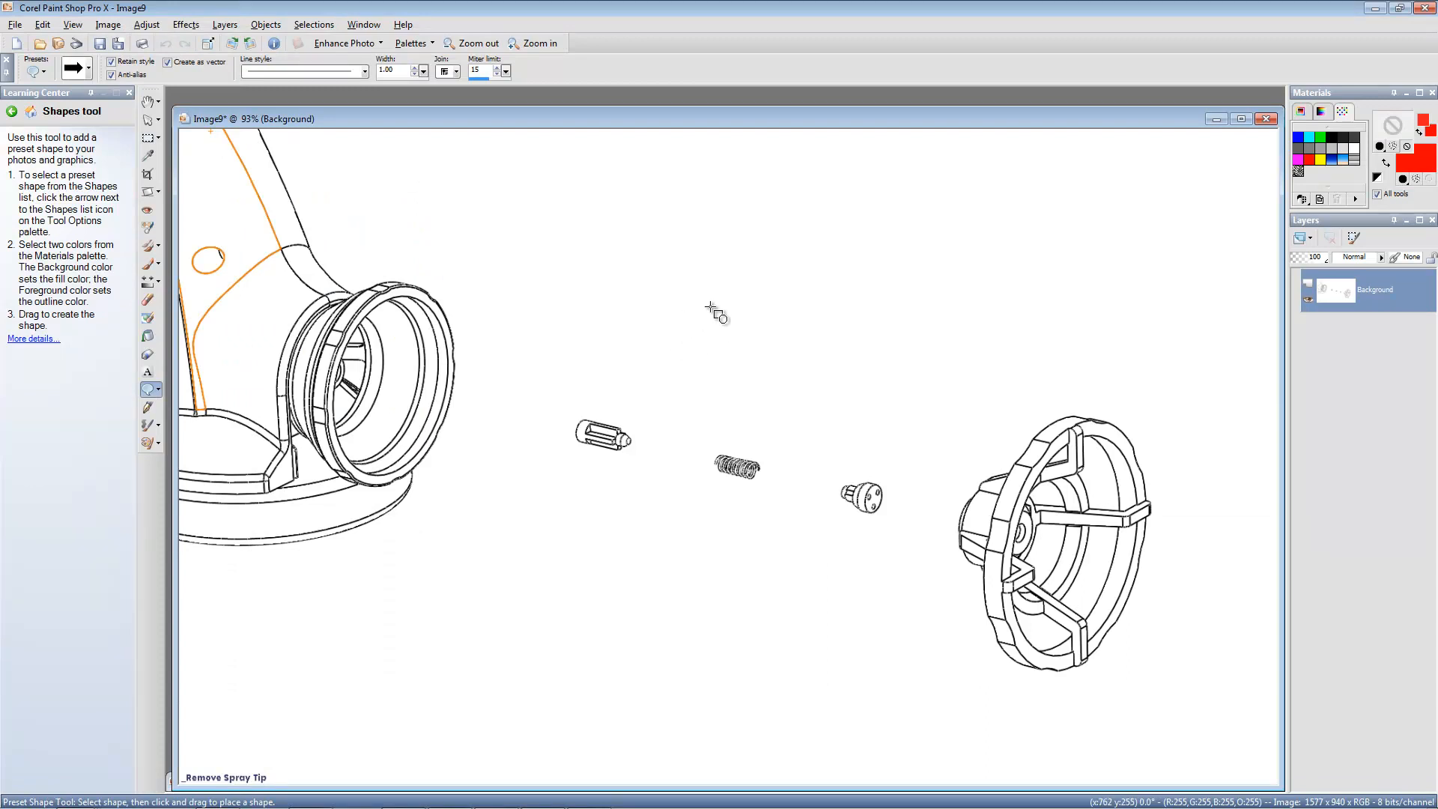
# Draw a long black preset arrow above the exploded parts and rotate it to slope down toward the spray tip
pyautogui.click(87, 67)
pyautogui.click(97, 142)
pyautogui.moveTo(549, 330); pyautogui.dragTo(1047, 376)
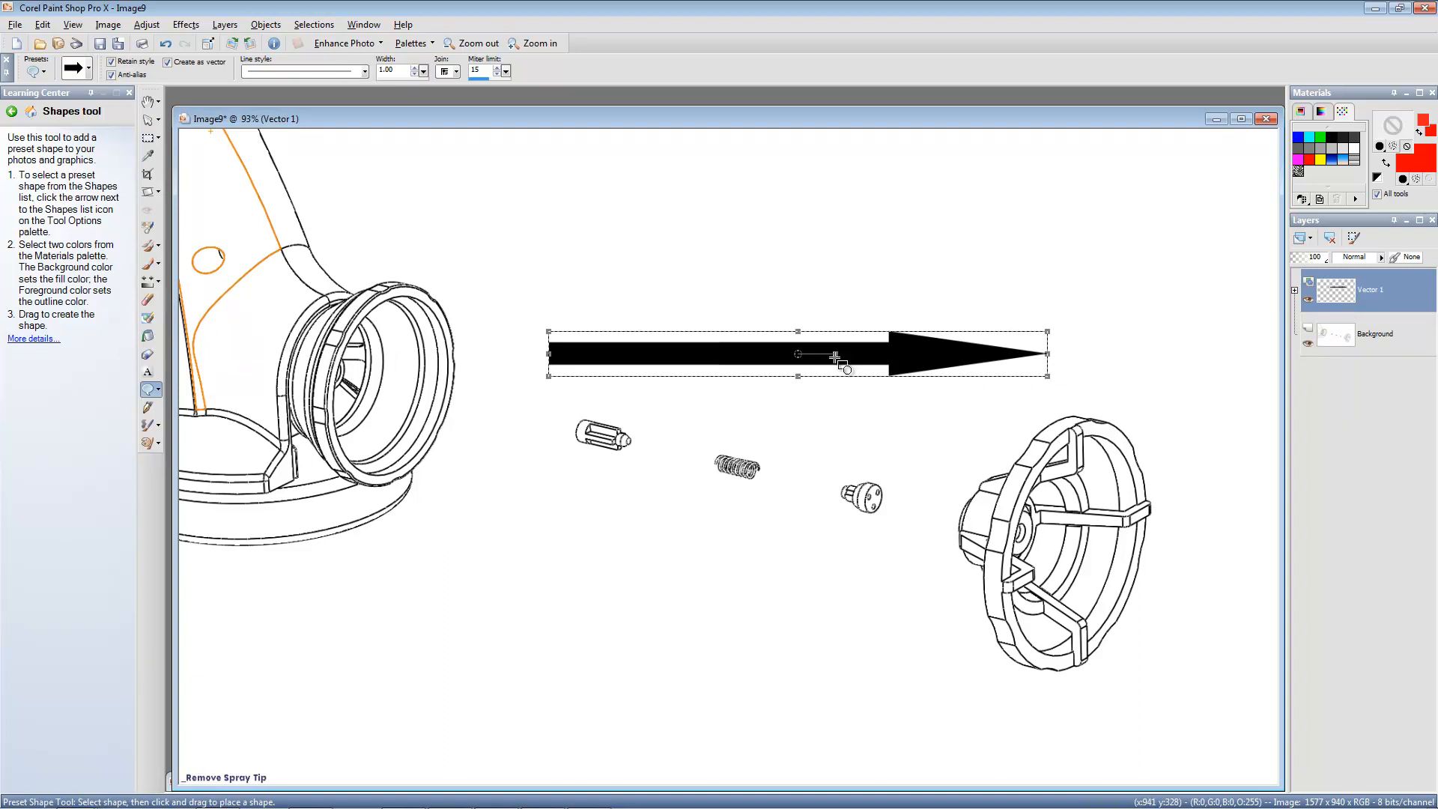
pyautogui.moveTo(844, 343); pyautogui.dragTo(837, 366)
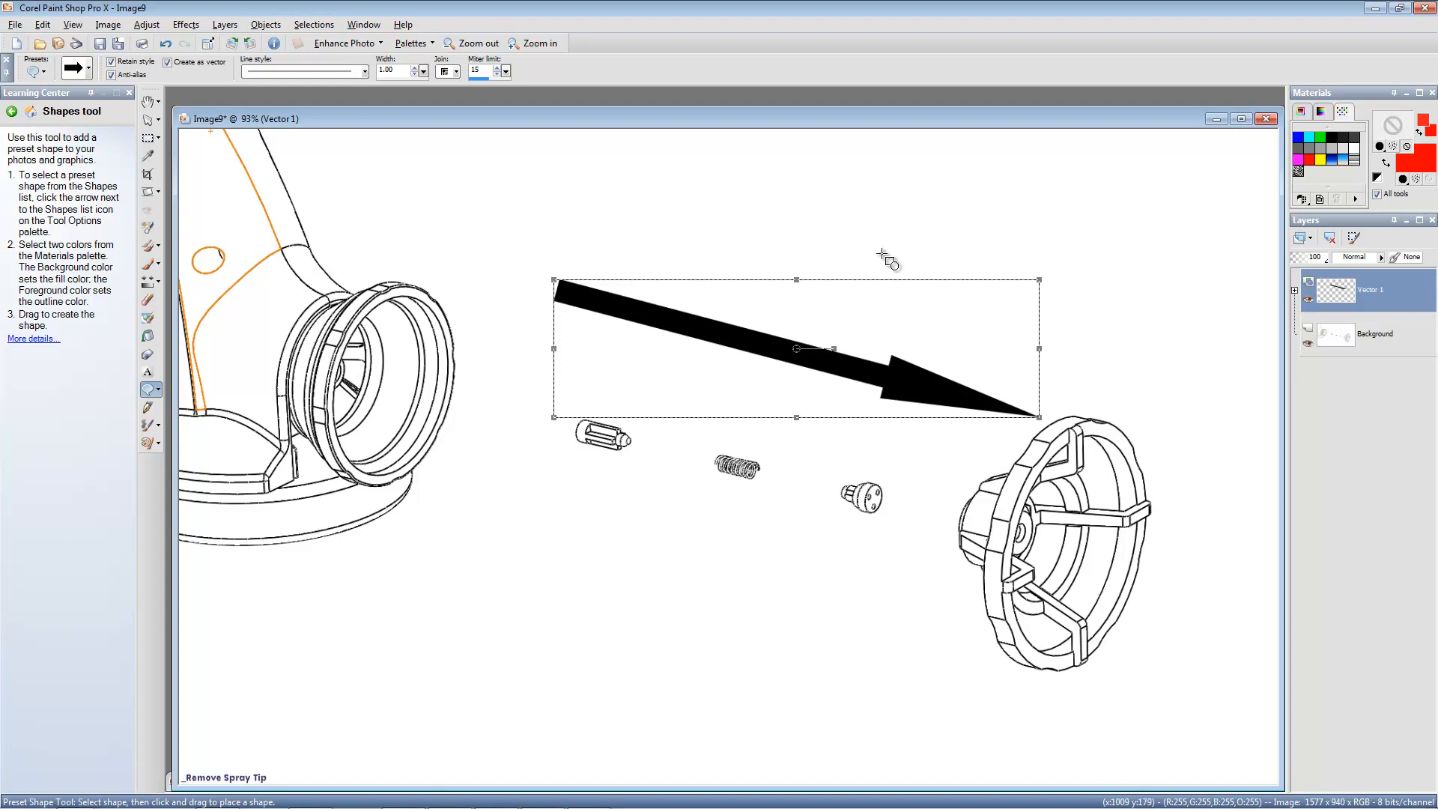
# Save the annotated image as a JPEG over the existing Remove Tip file, accepting the merged image, and minimize it
pyautogui.click(14, 24)
pyautogui.click(37, 145)
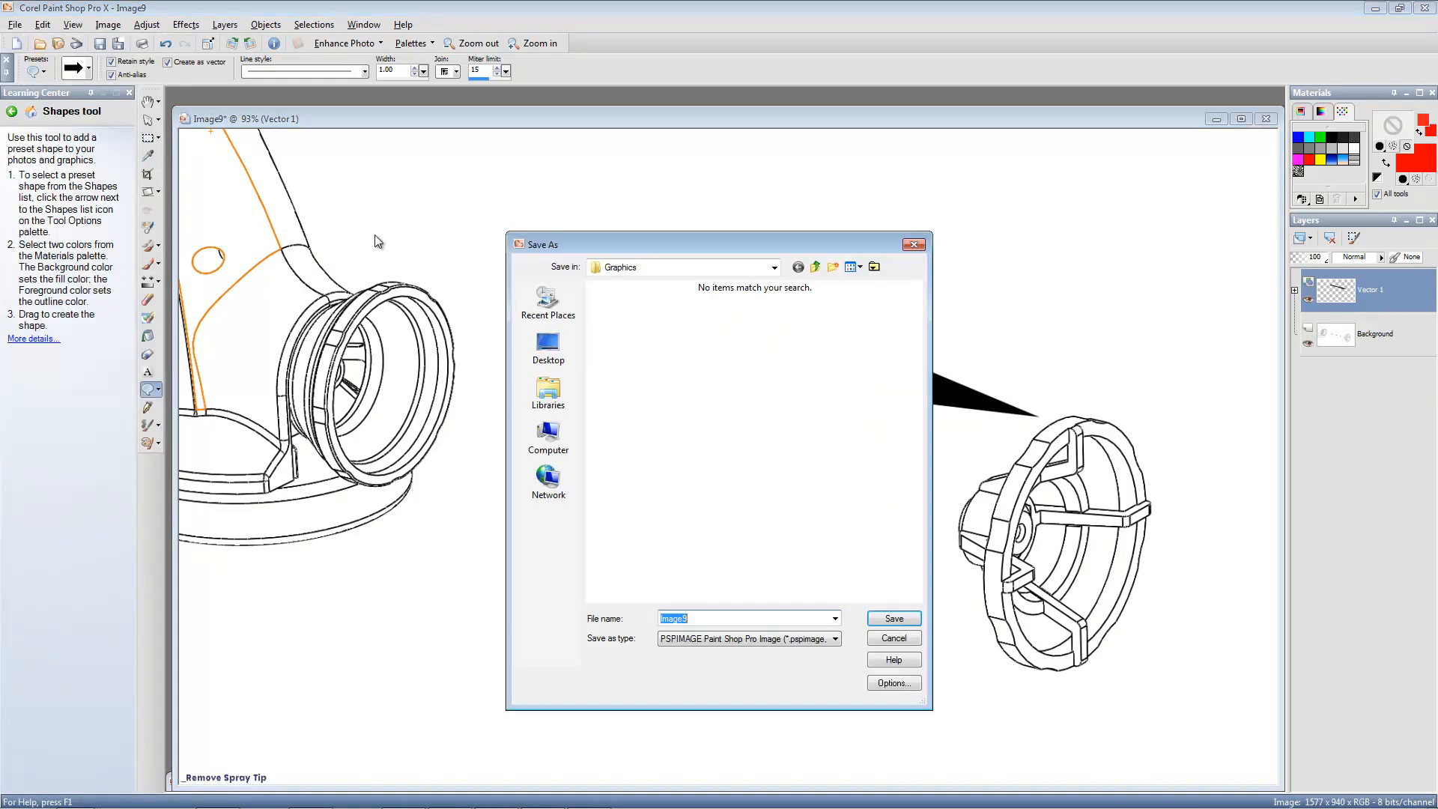
pyautogui.click(778, 638)
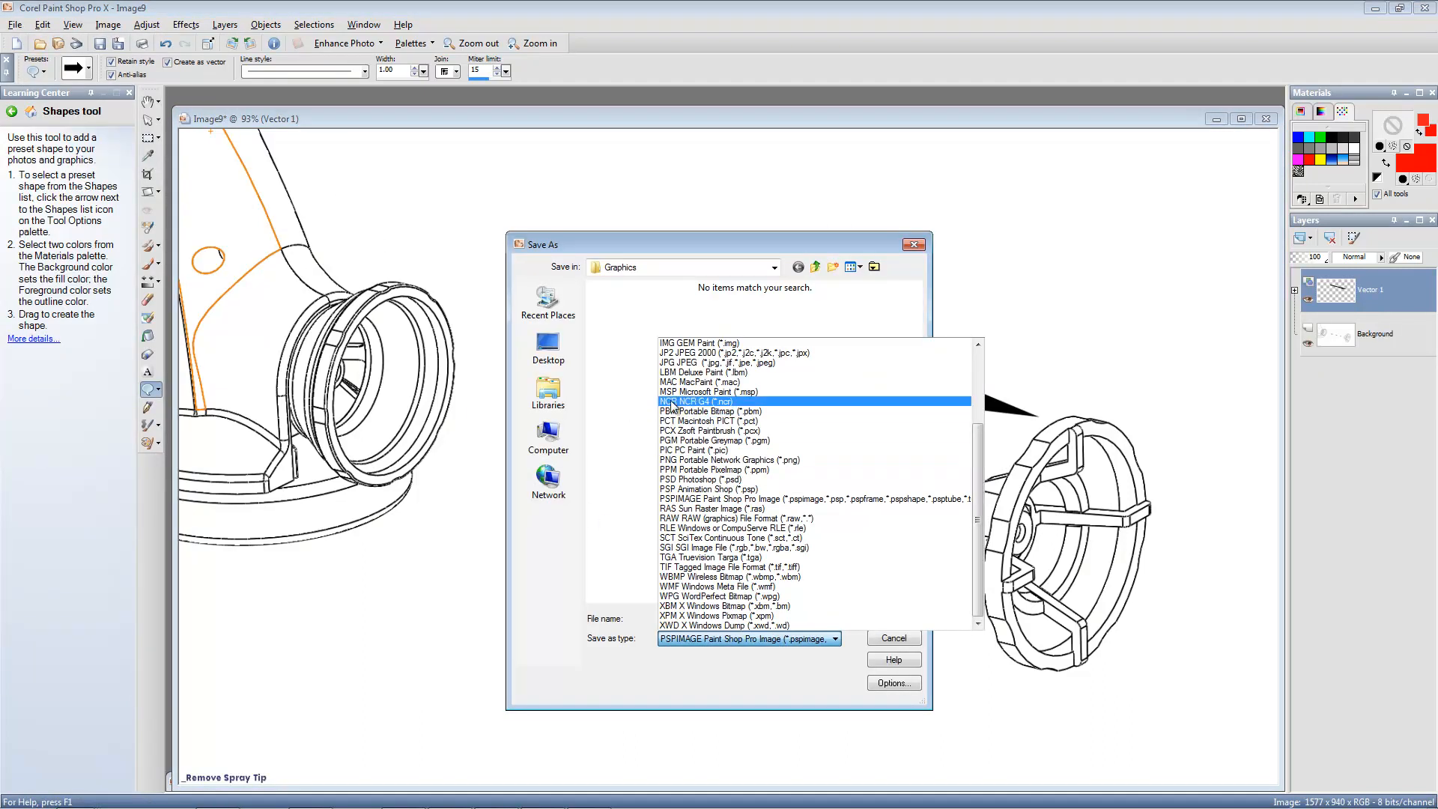
pyautogui.click(676, 363)
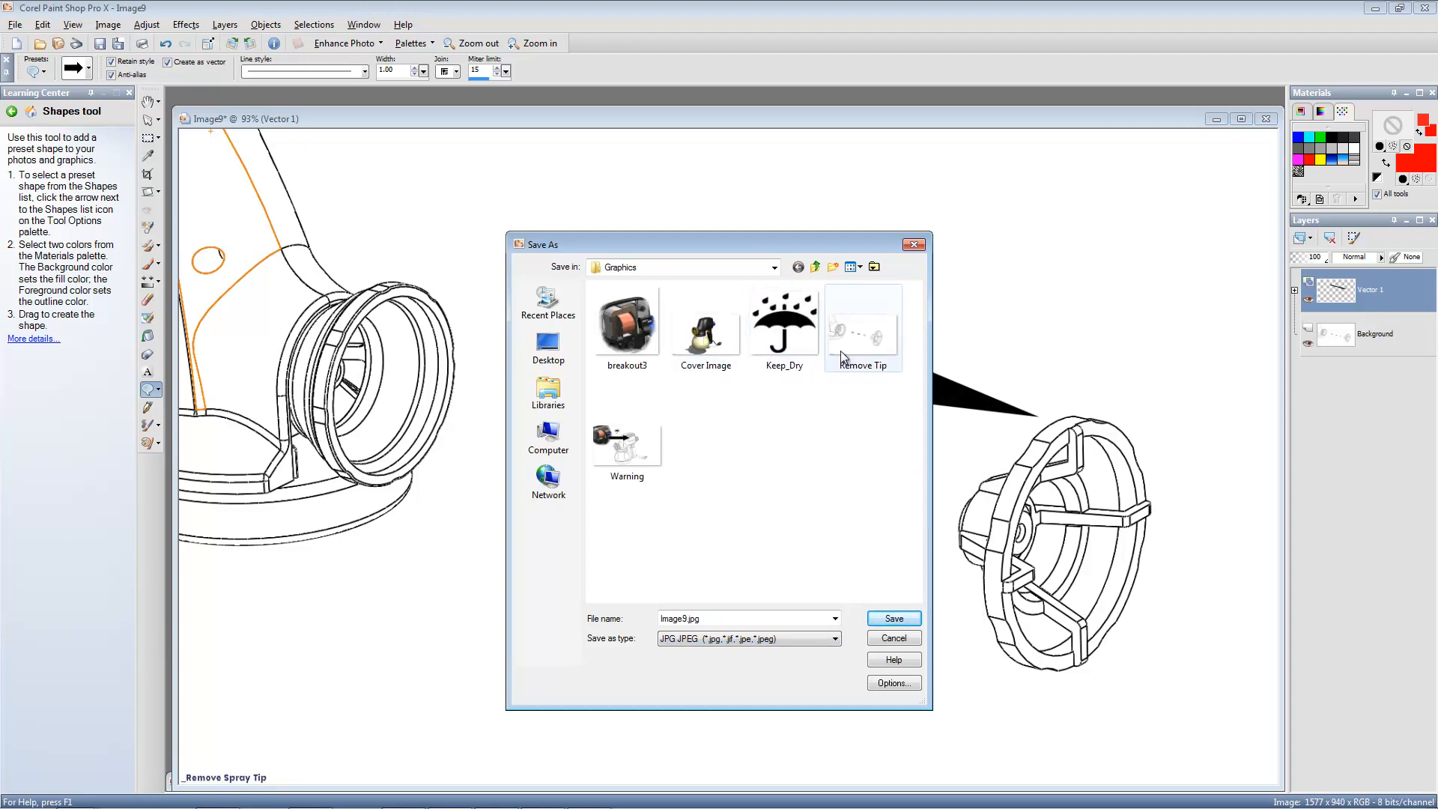
pyautogui.doubleClick(856, 345)
pyautogui.click(758, 467)
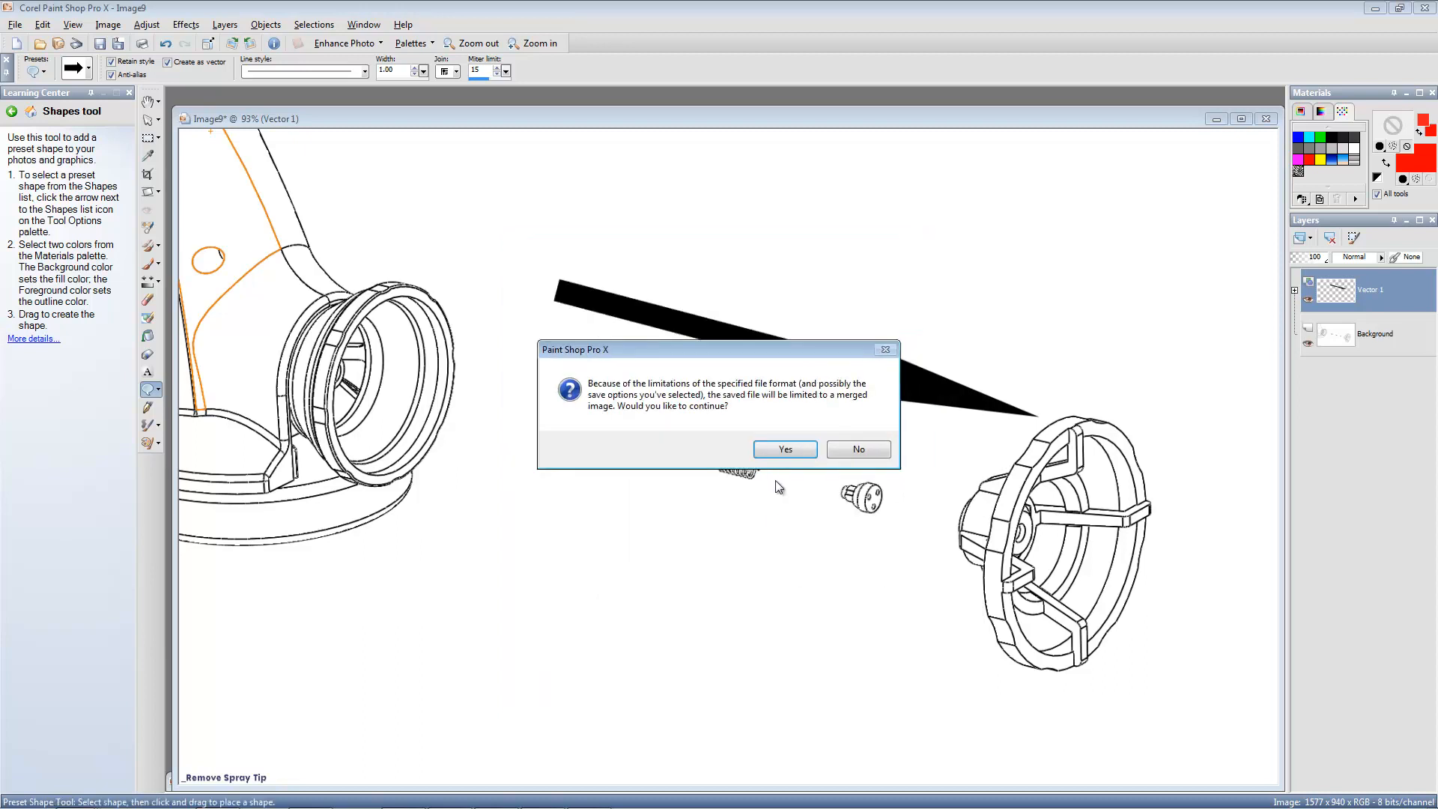
pyautogui.click(784, 449)
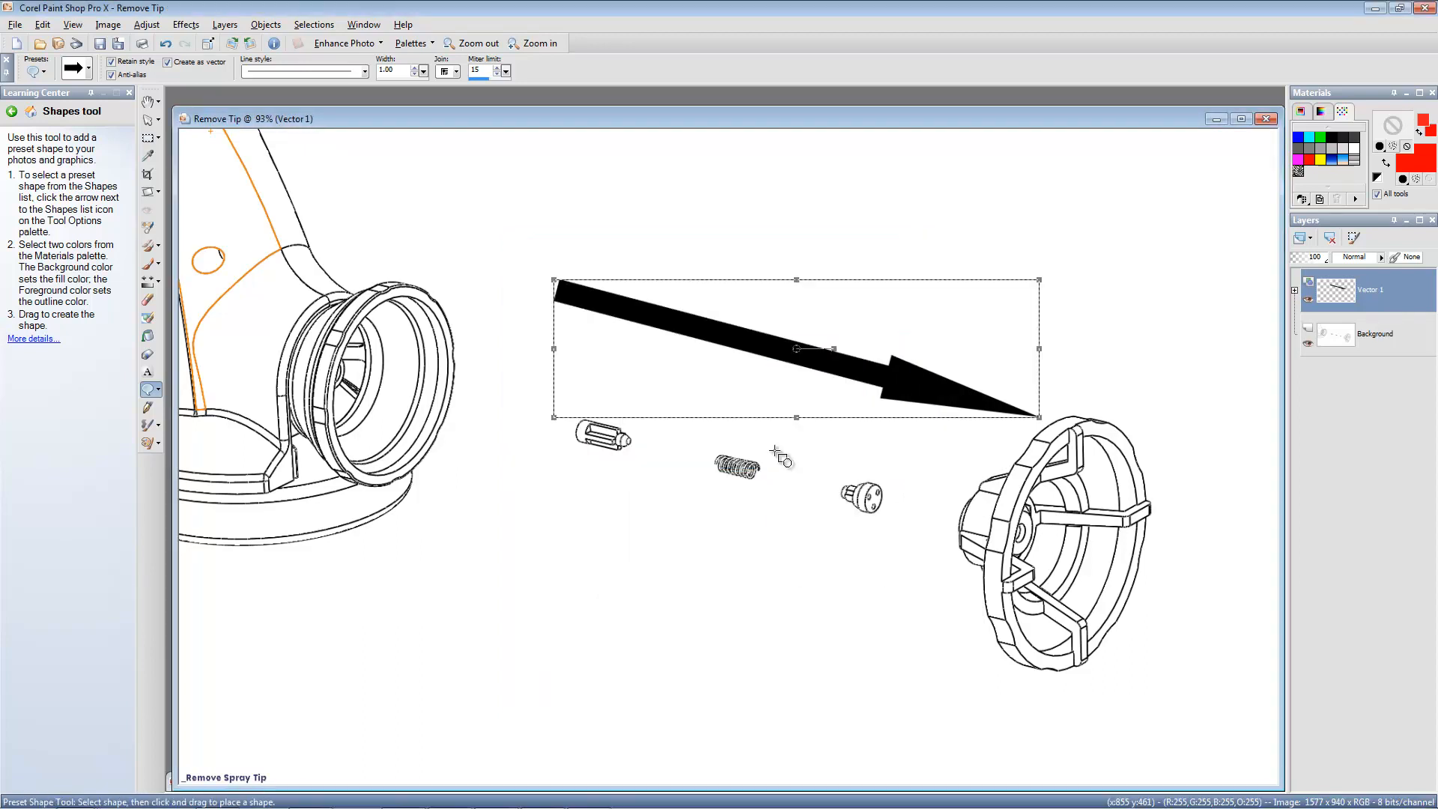
pyautogui.click(1216, 120)
# Switch back to SolidWorks, display the assembly shaded with edges and collapse the Default configuration's exploded view
pyautogui.click(403, 797)
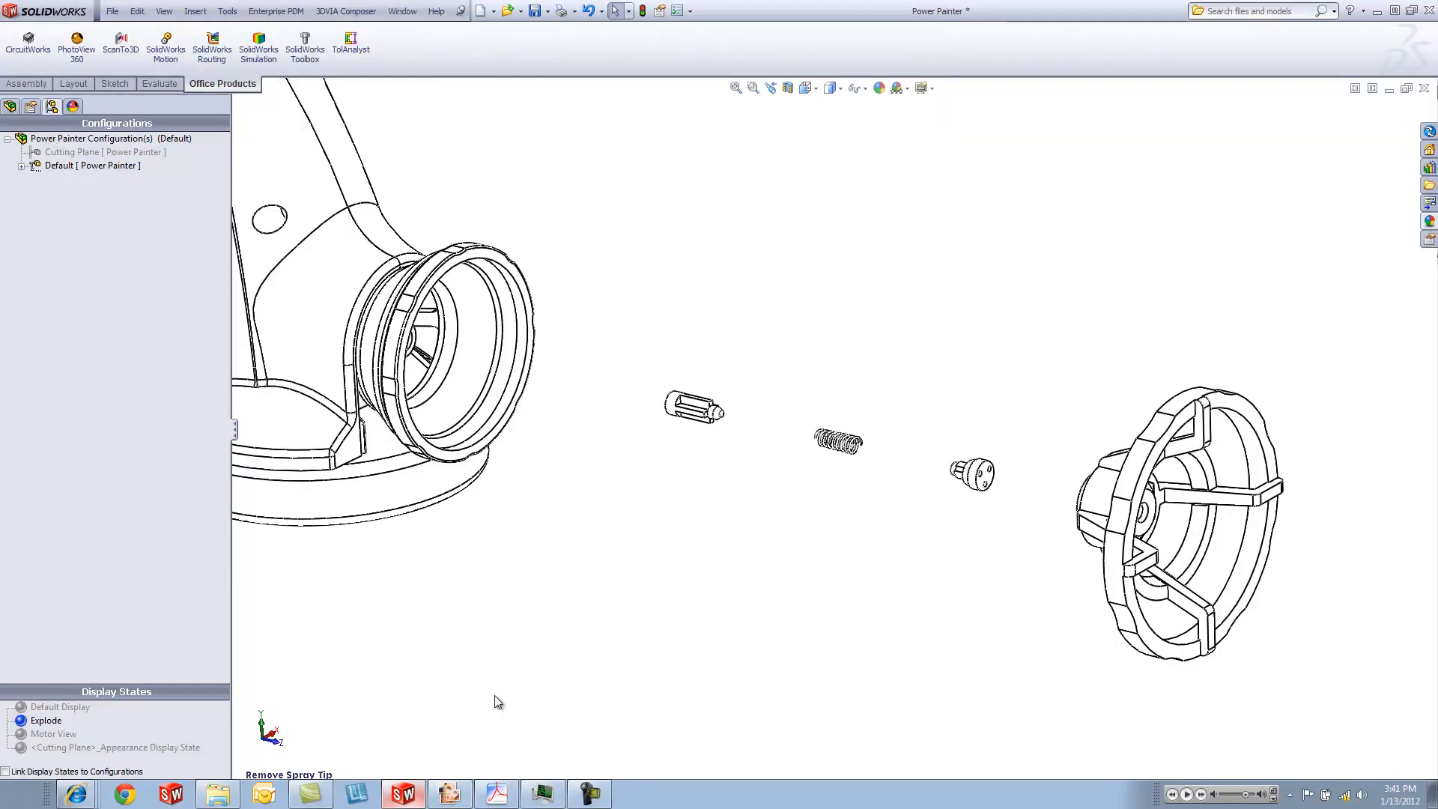
pyautogui.click(830, 89)
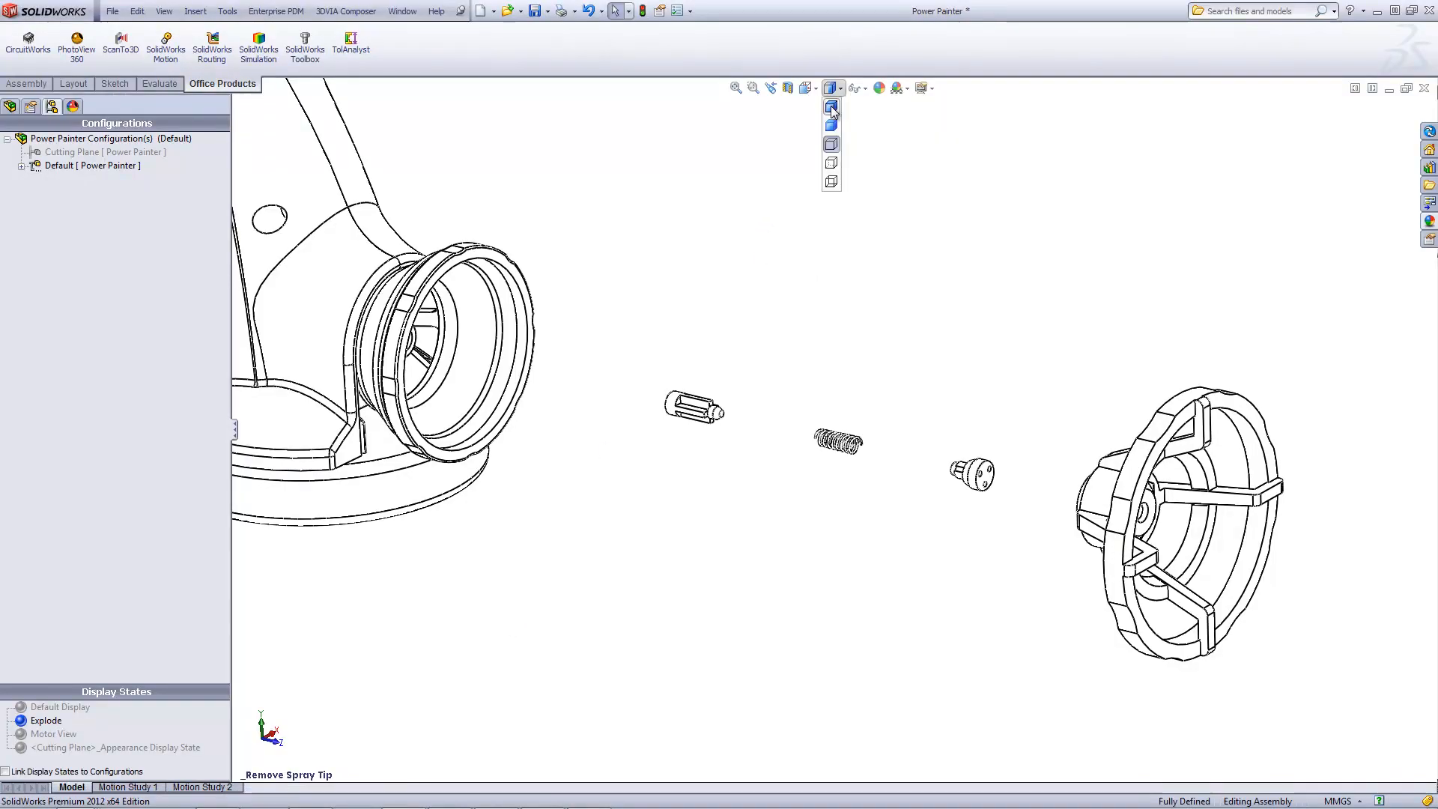
pyautogui.click(830, 106)
pyautogui.rightClick(73, 166)
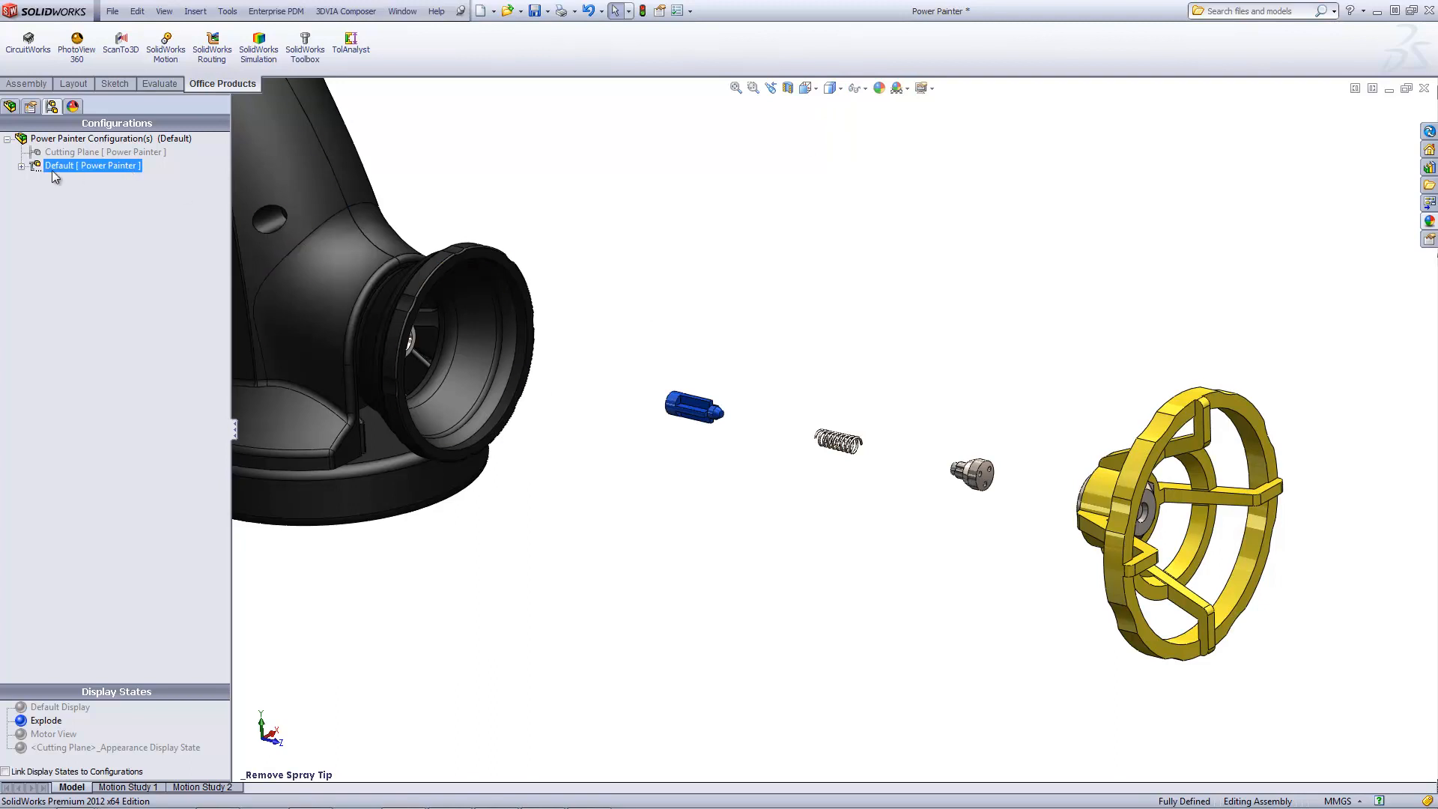
pyautogui.click(21, 165)
pyautogui.rightClick(64, 179)
pyautogui.click(106, 185)
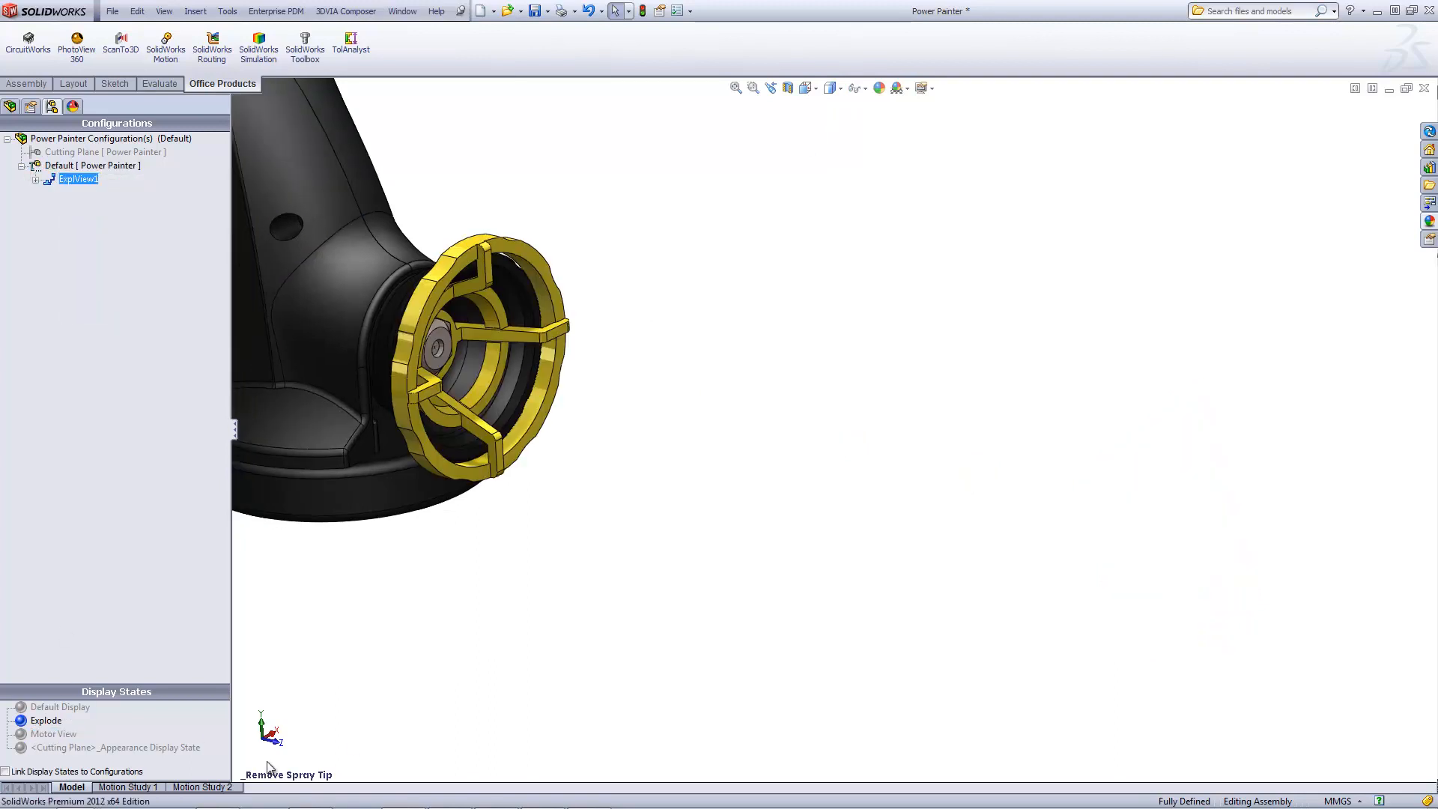
# Show the saved Motor view with the Motor View display state and check the warning illustration in Sprayer-Finished.pdf
pyautogui.press('space')
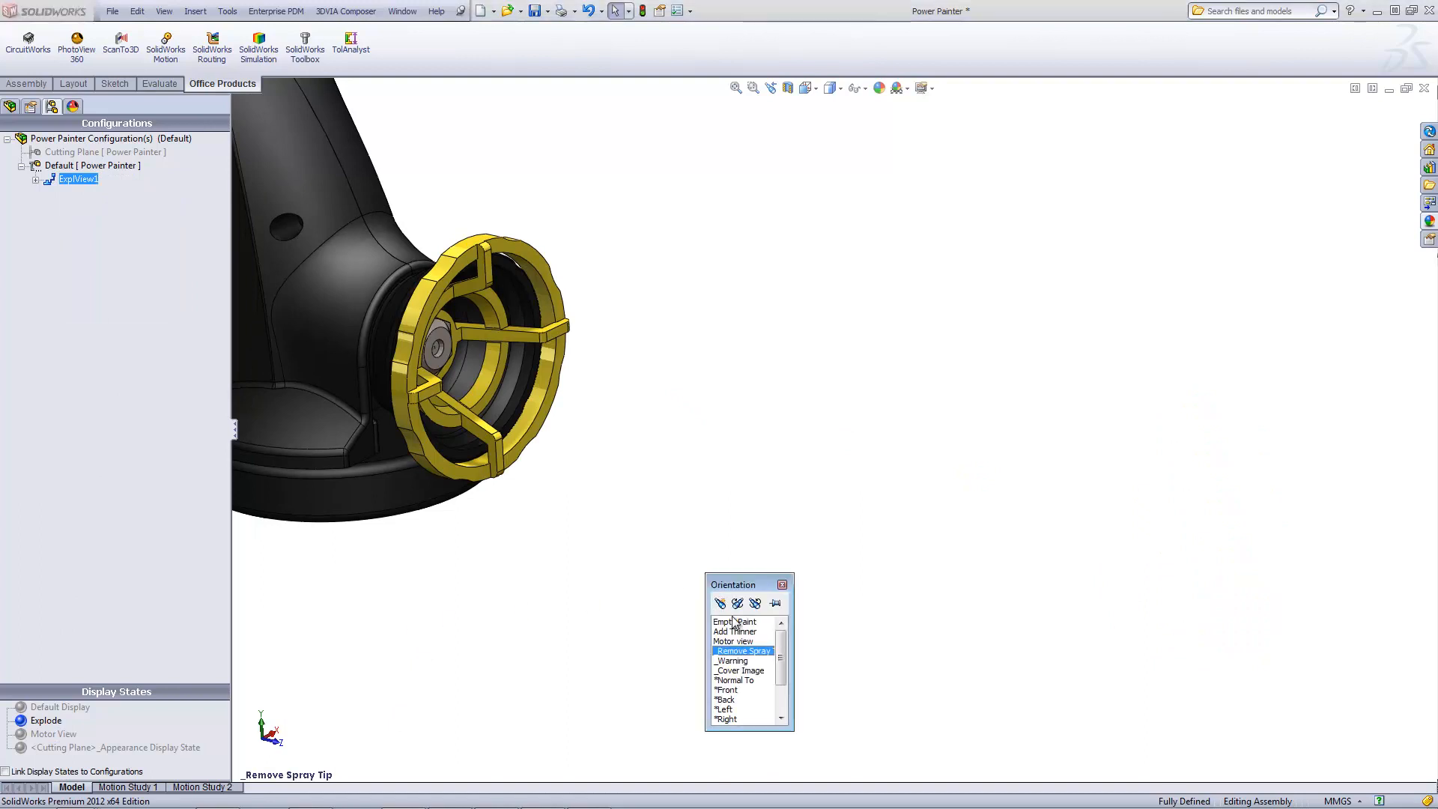
pyautogui.click(734, 642)
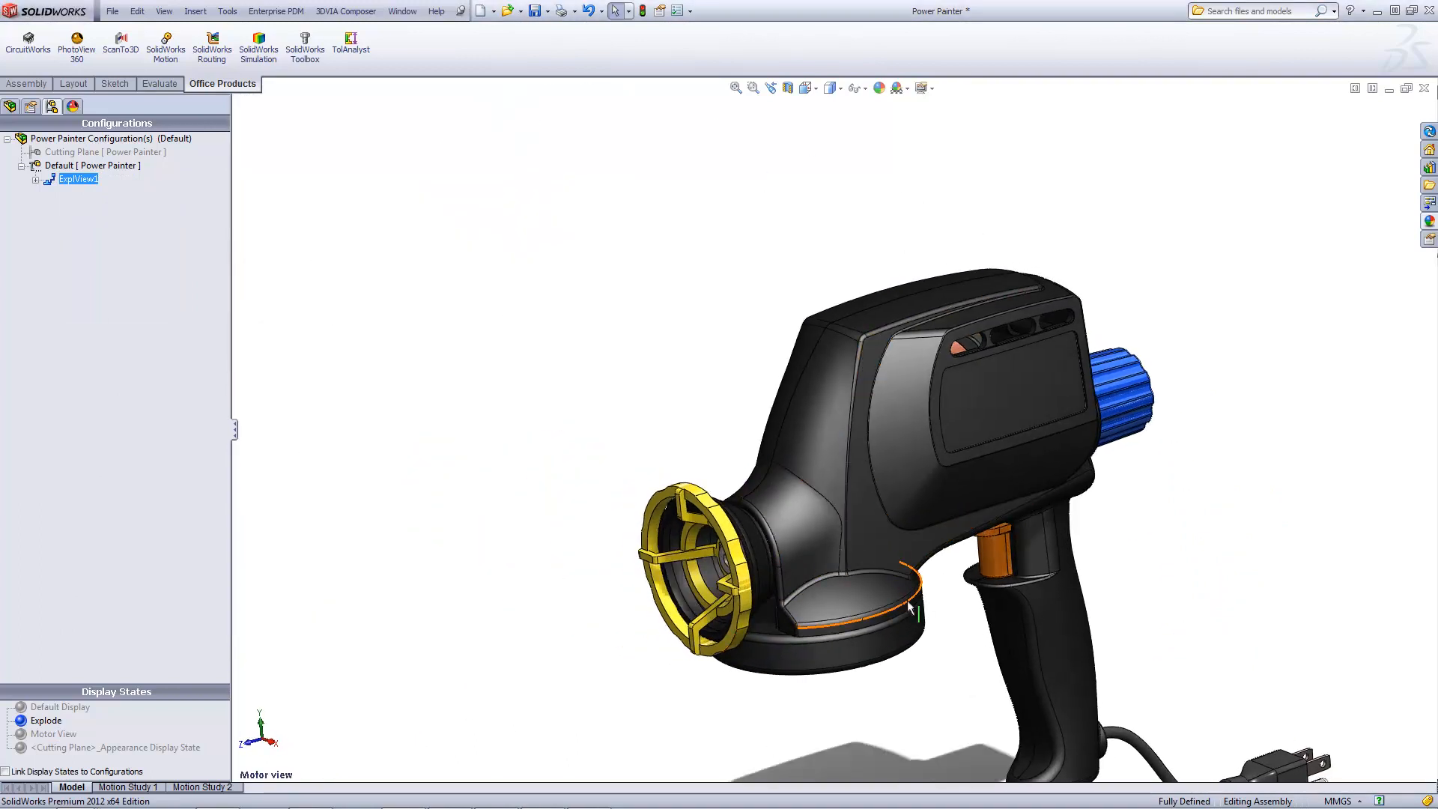
pyautogui.doubleClick(81, 734)
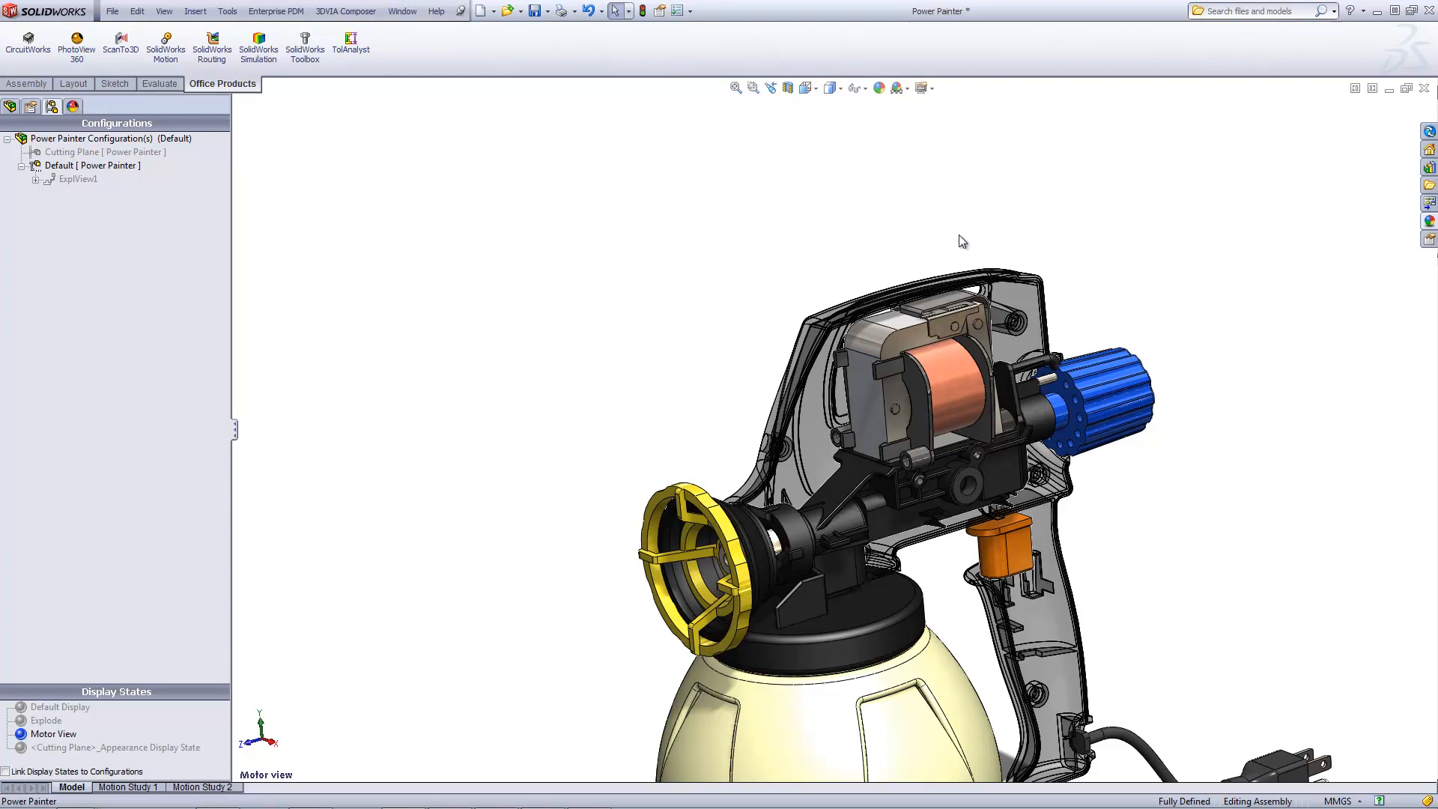
pyautogui.click(488, 796)
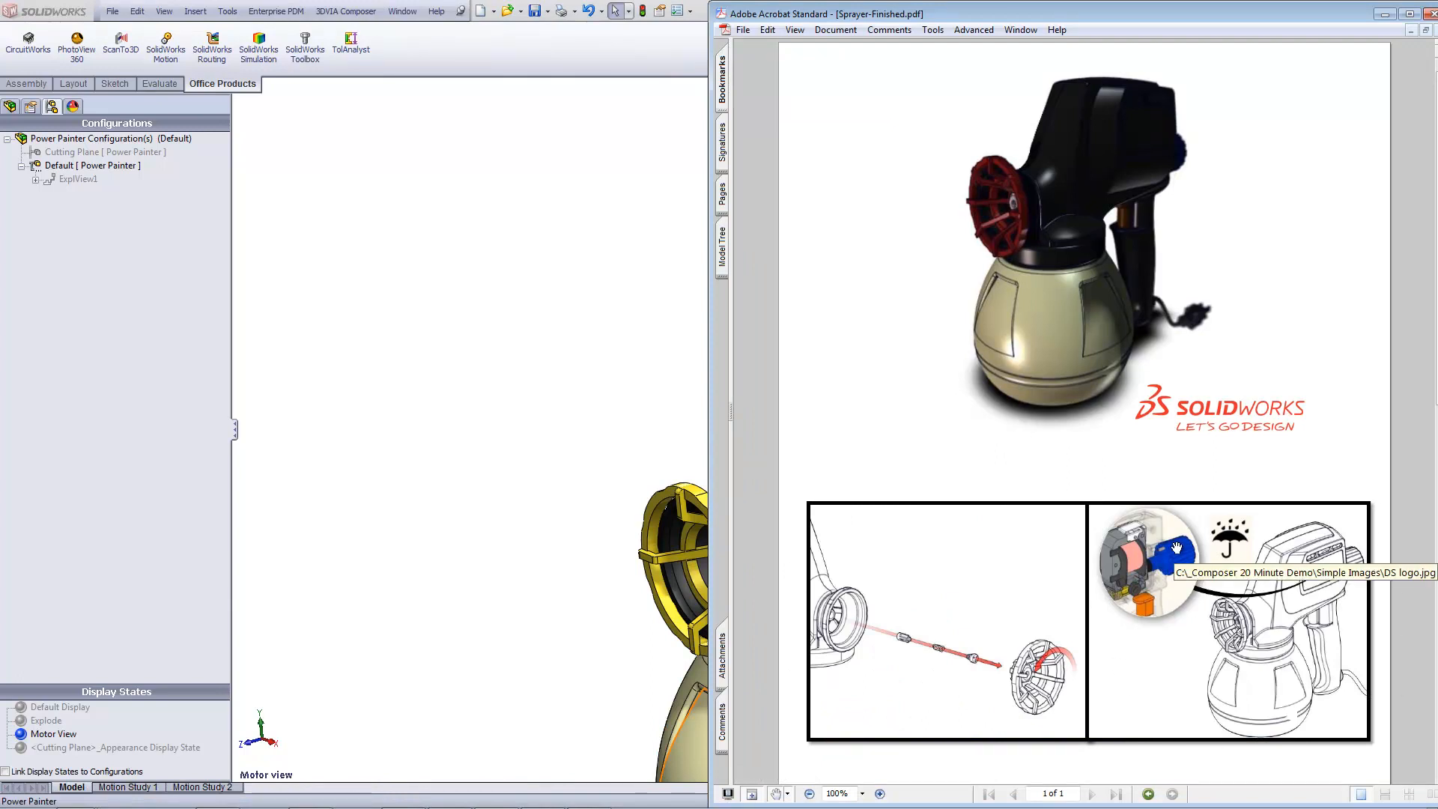
pyautogui.click(619, 372)
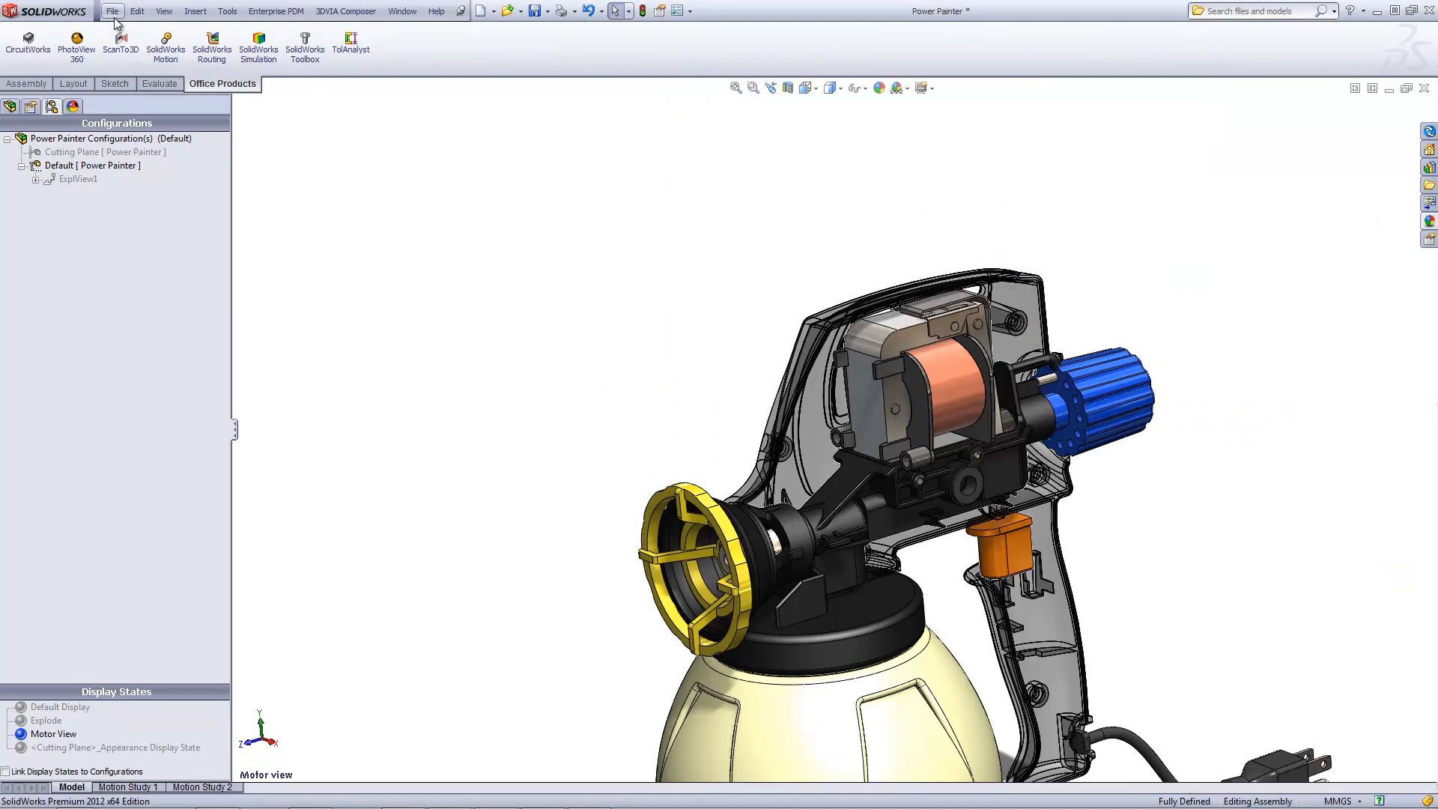
# Capture the transparent-housing motor view and paste it as a new image in Paint Shop Pro
pyautogui.click(165, 11)
pyautogui.moveTo(188, 51)
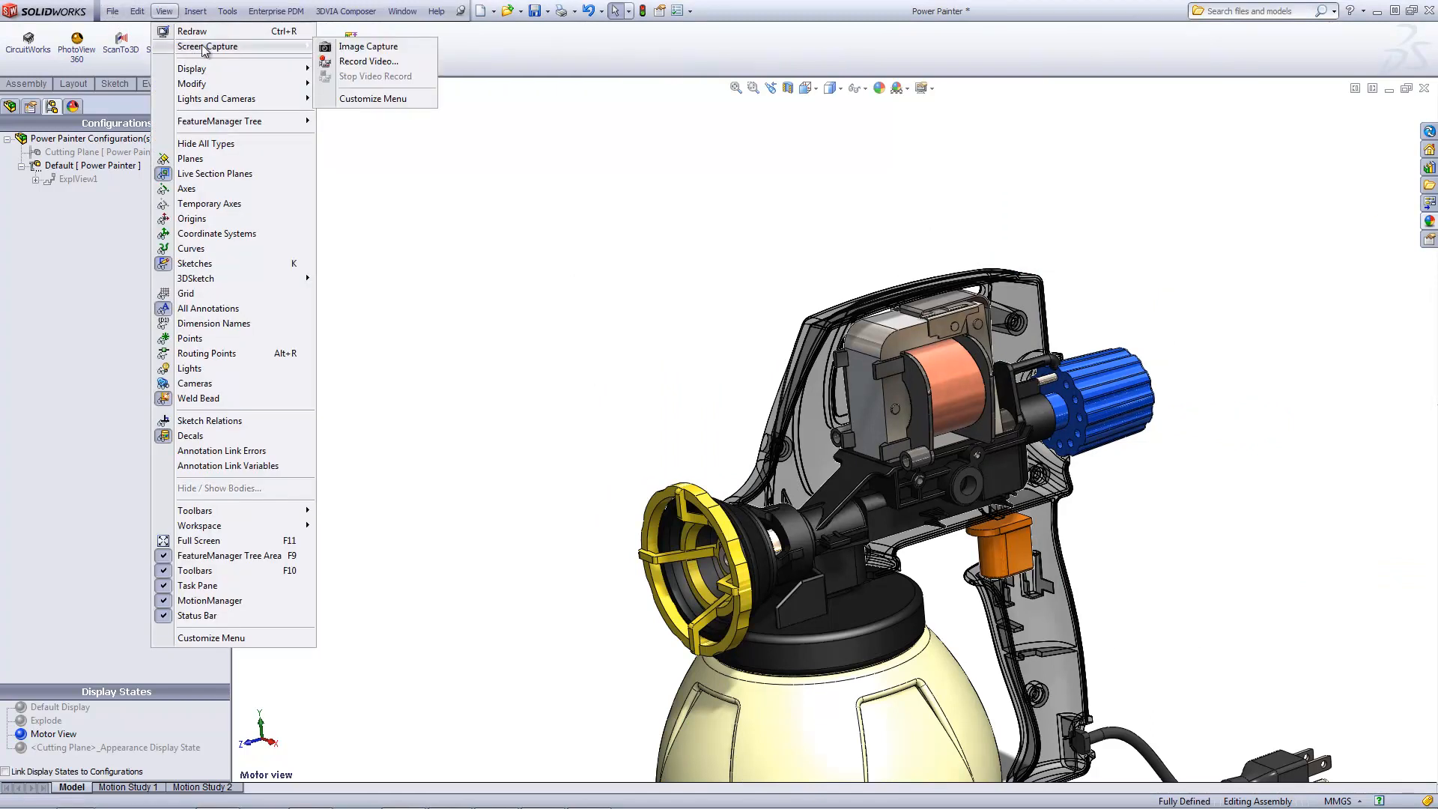
pyautogui.click(355, 46)
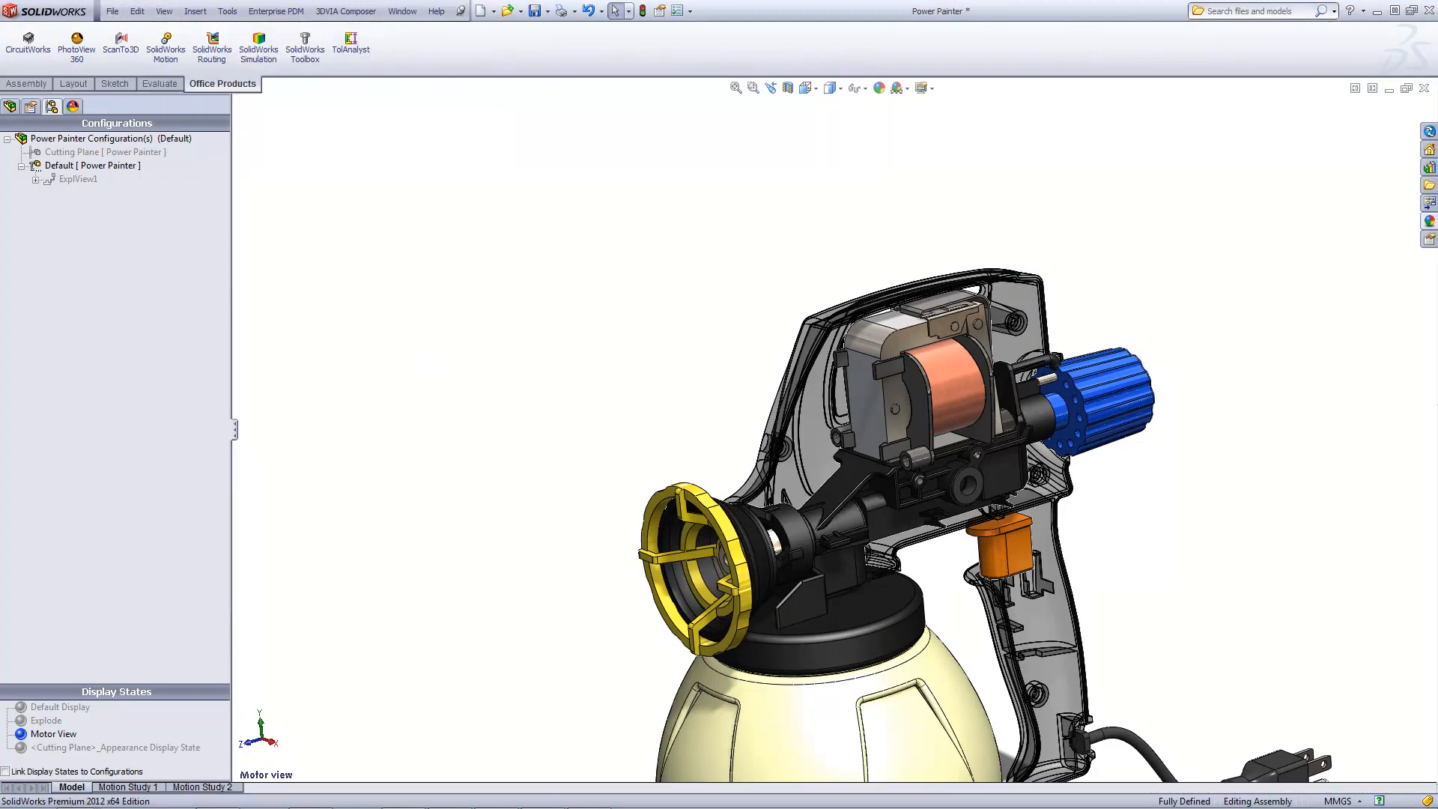
pyautogui.click(491, 797)
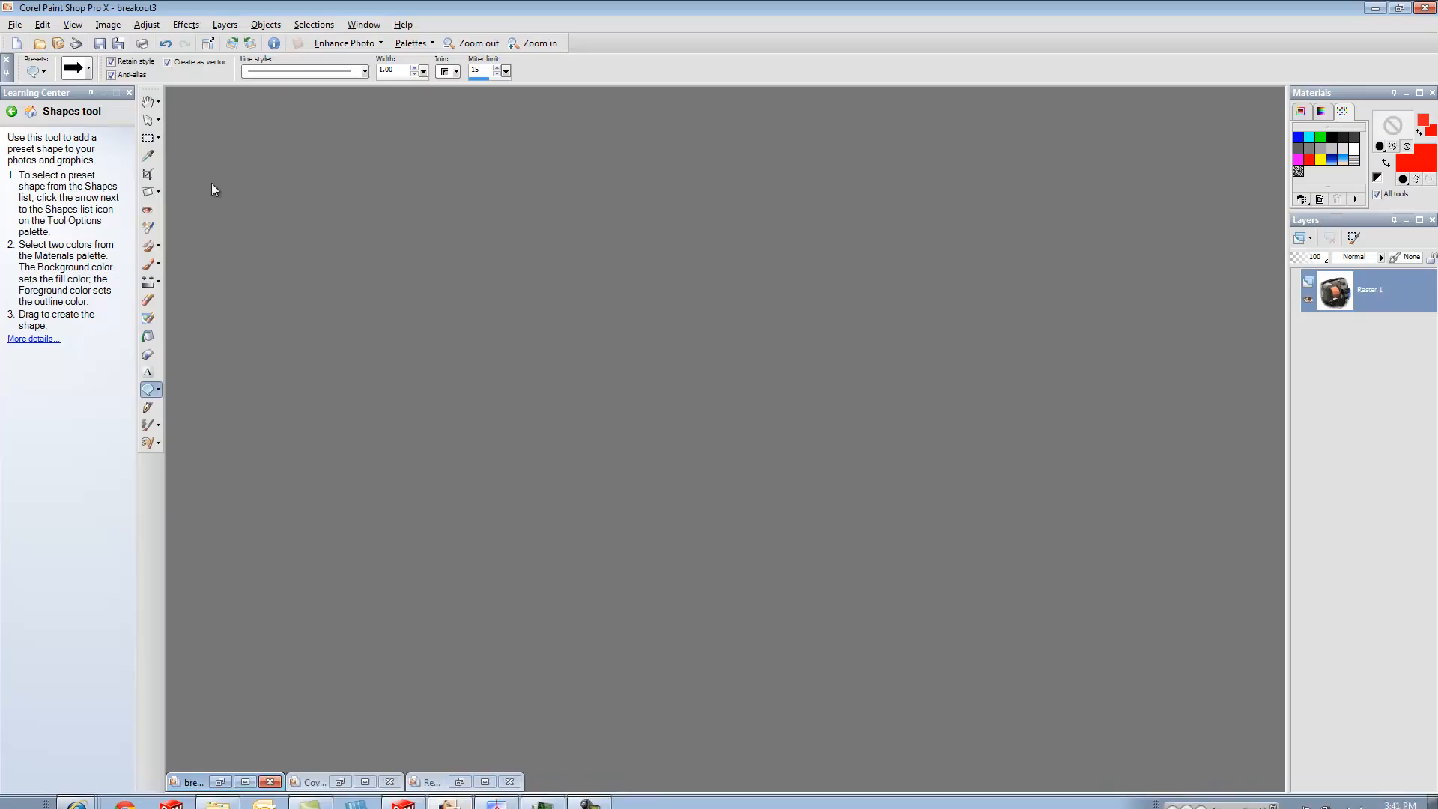
pyautogui.click(46, 25)
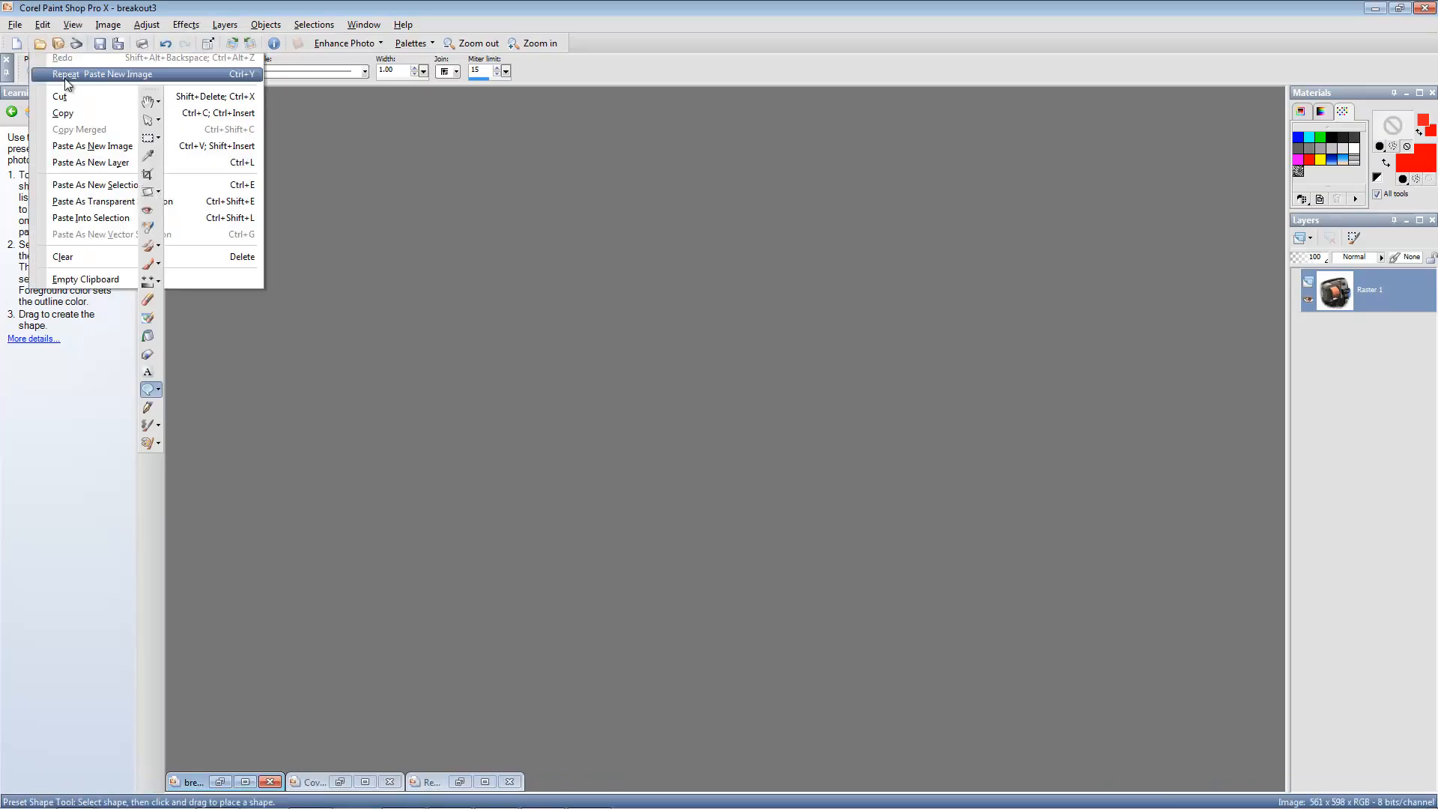
pyautogui.click(66, 74)
# Return to SolidWorks, activate the Default Display state and show the sprayer as a line drawing with hidden lines removed
pyautogui.click(403, 794)
pyautogui.doubleClick(60, 706)
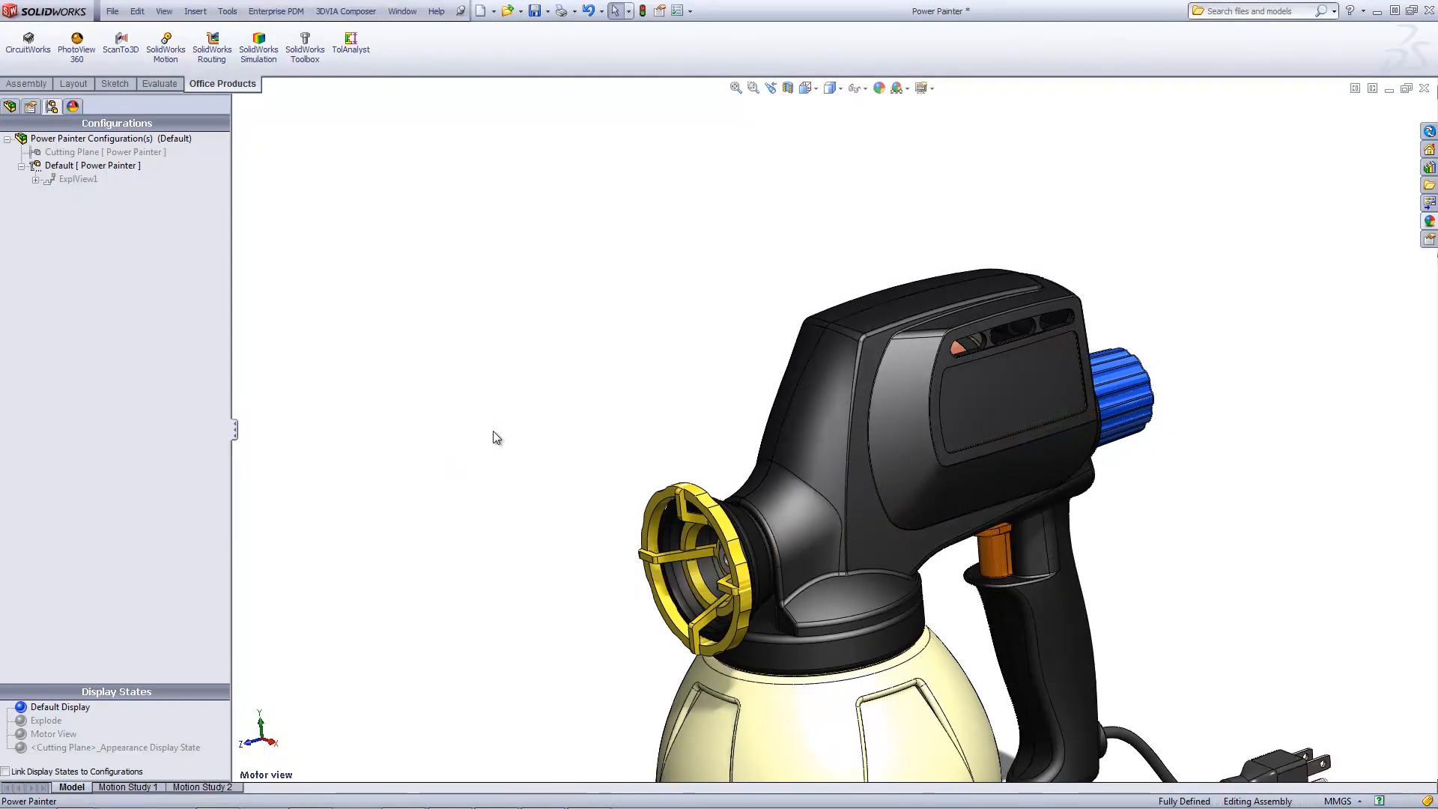
pyautogui.click(832, 87)
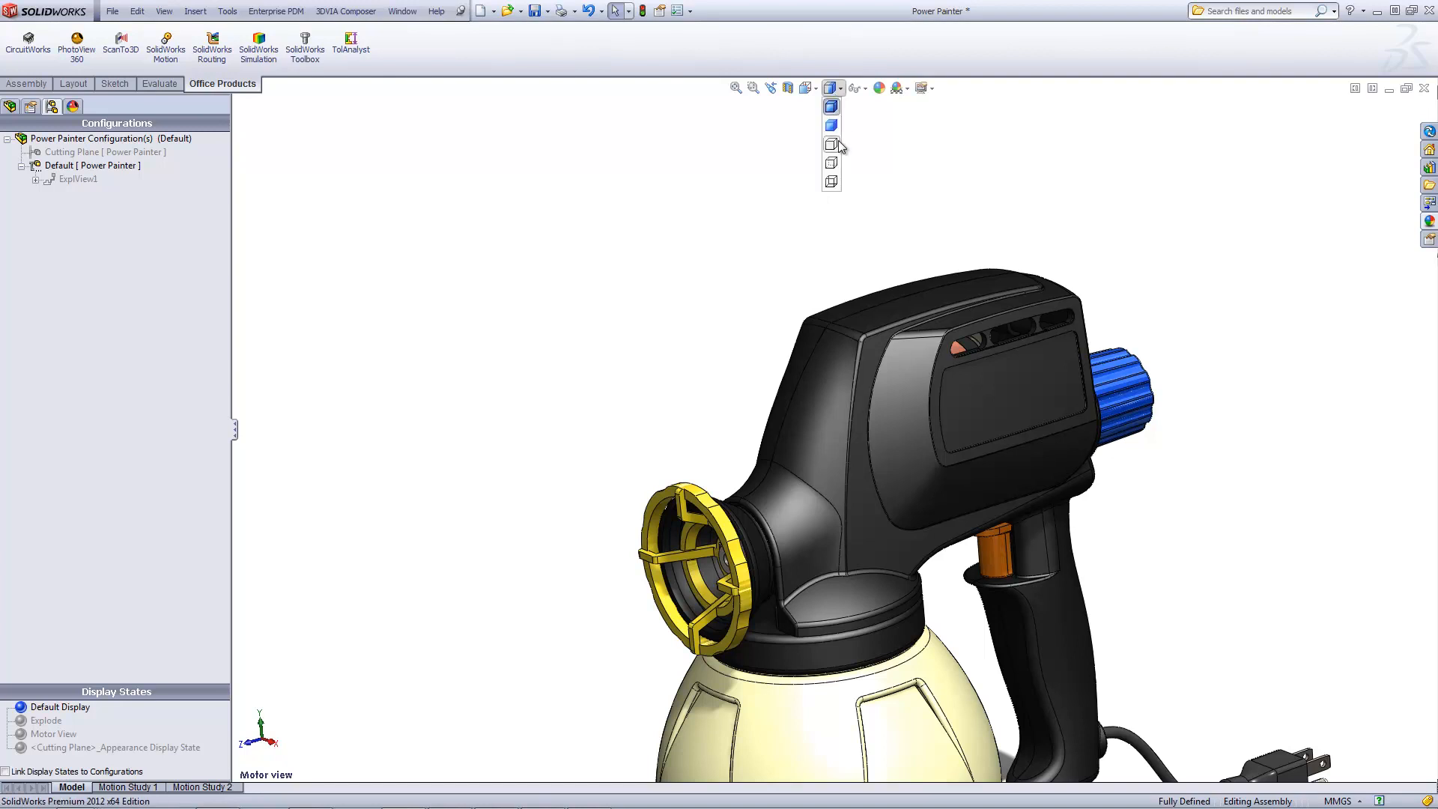
pyautogui.click(832, 144)
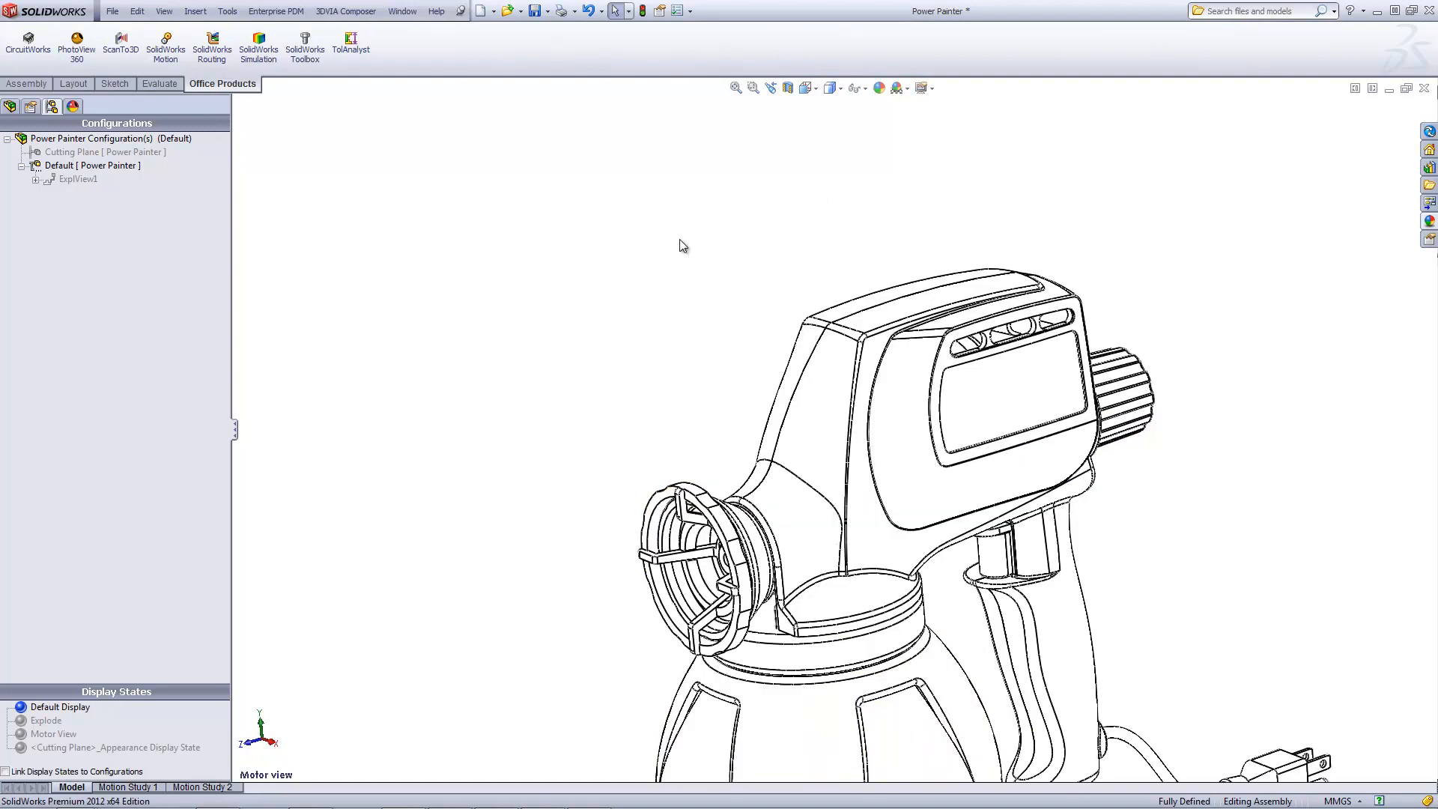
# Capture the sprayer's line drawing in the Motor view and paste it as a new image in Paint Shop Pro
pyautogui.click(164, 11)
pyautogui.moveTo(225, 46)
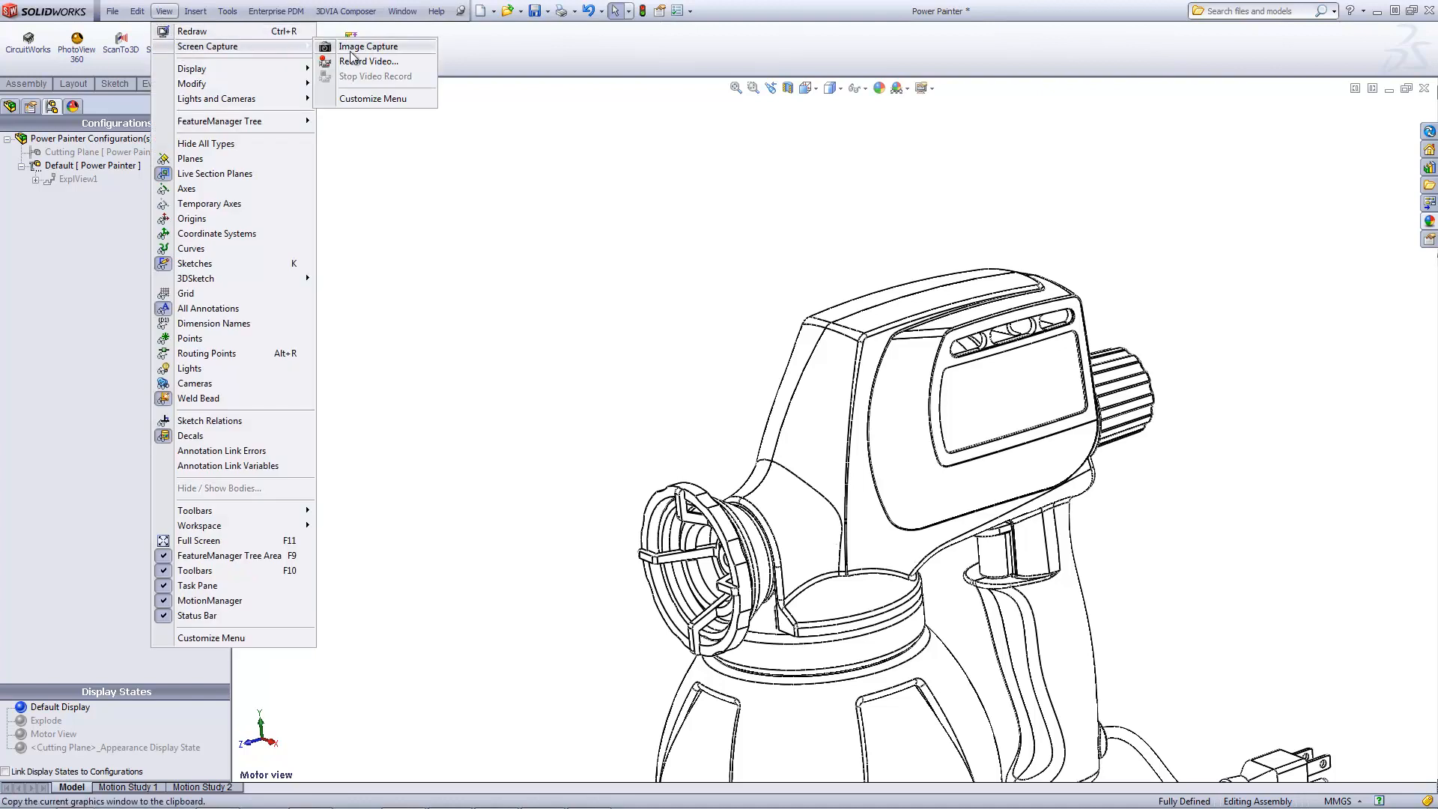
pyautogui.click(352, 57)
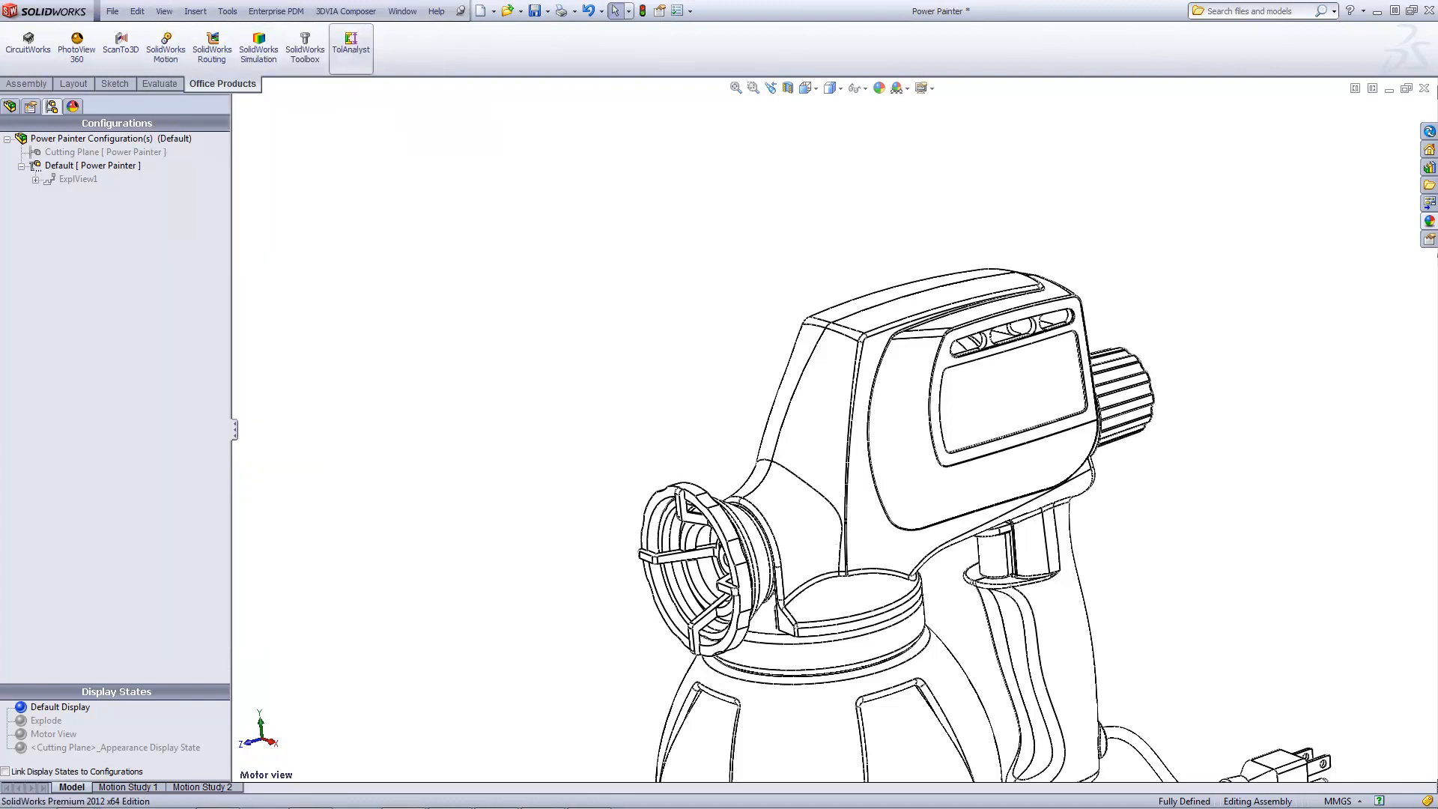
pyautogui.click(464, 798)
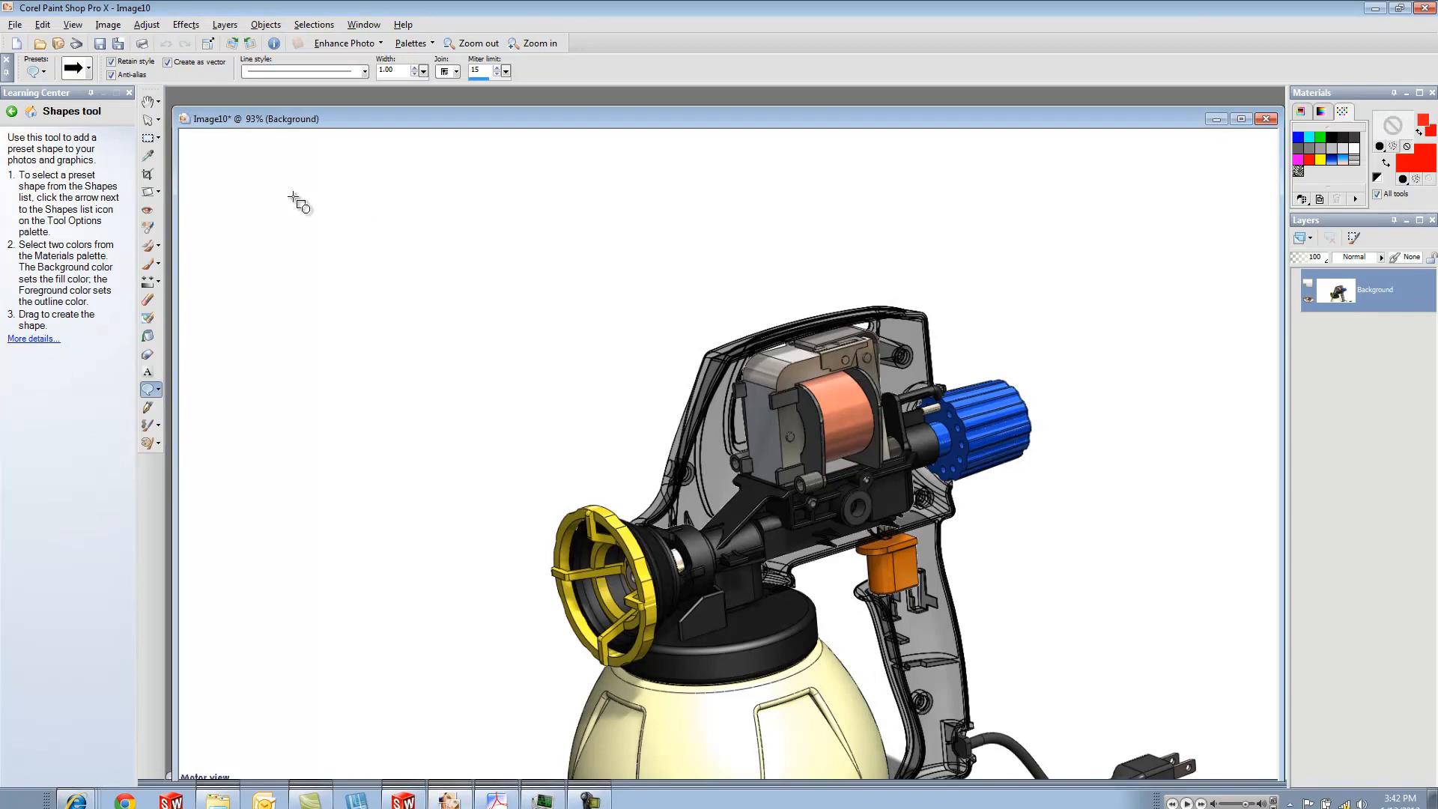
pyautogui.click(40, 24)
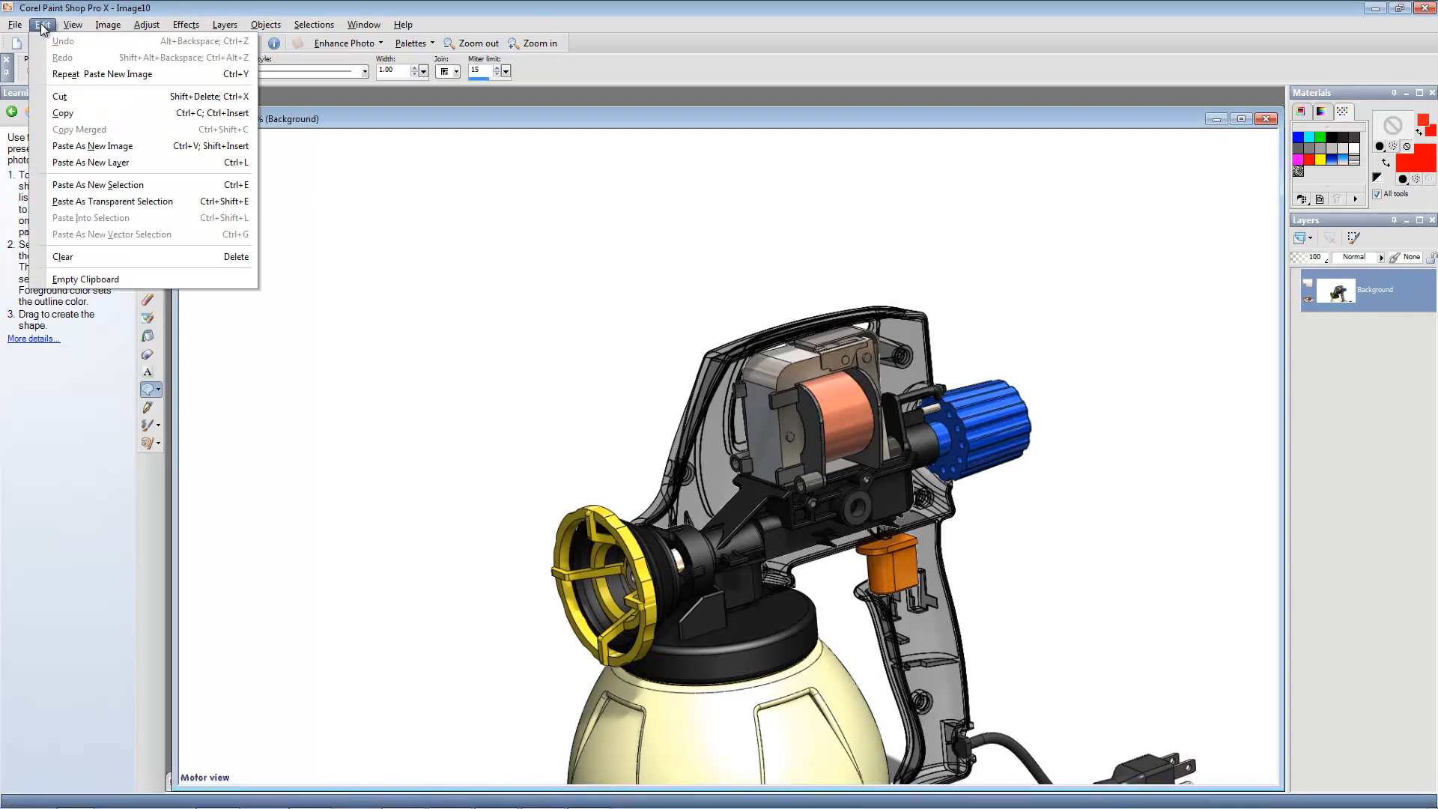
pyautogui.click(65, 74)
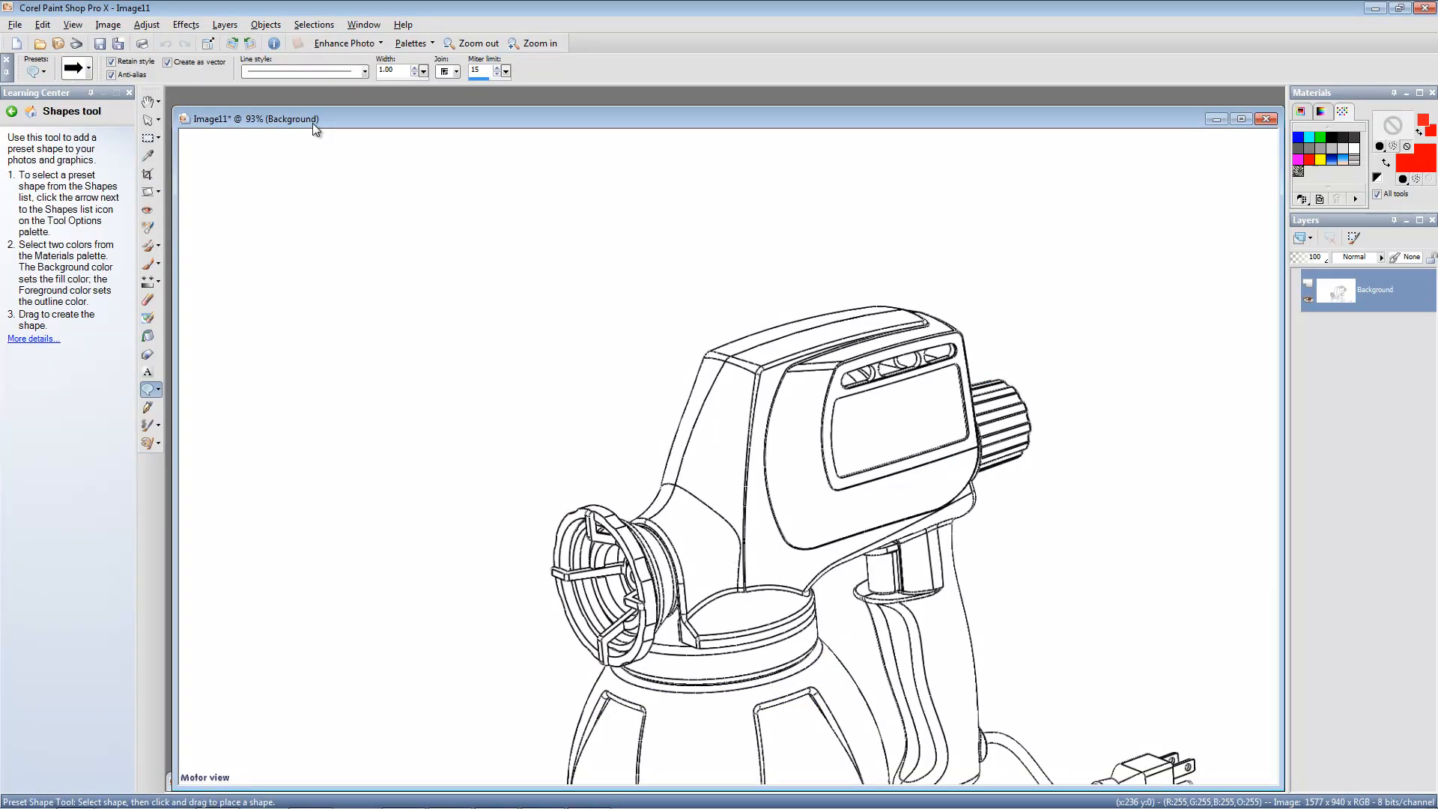
# Move the line-drawing image window aside and close the color motor capture
pyautogui.moveTo(533, 363); pyautogui.dragTo(614, 484)
pyautogui.click(525, 118)
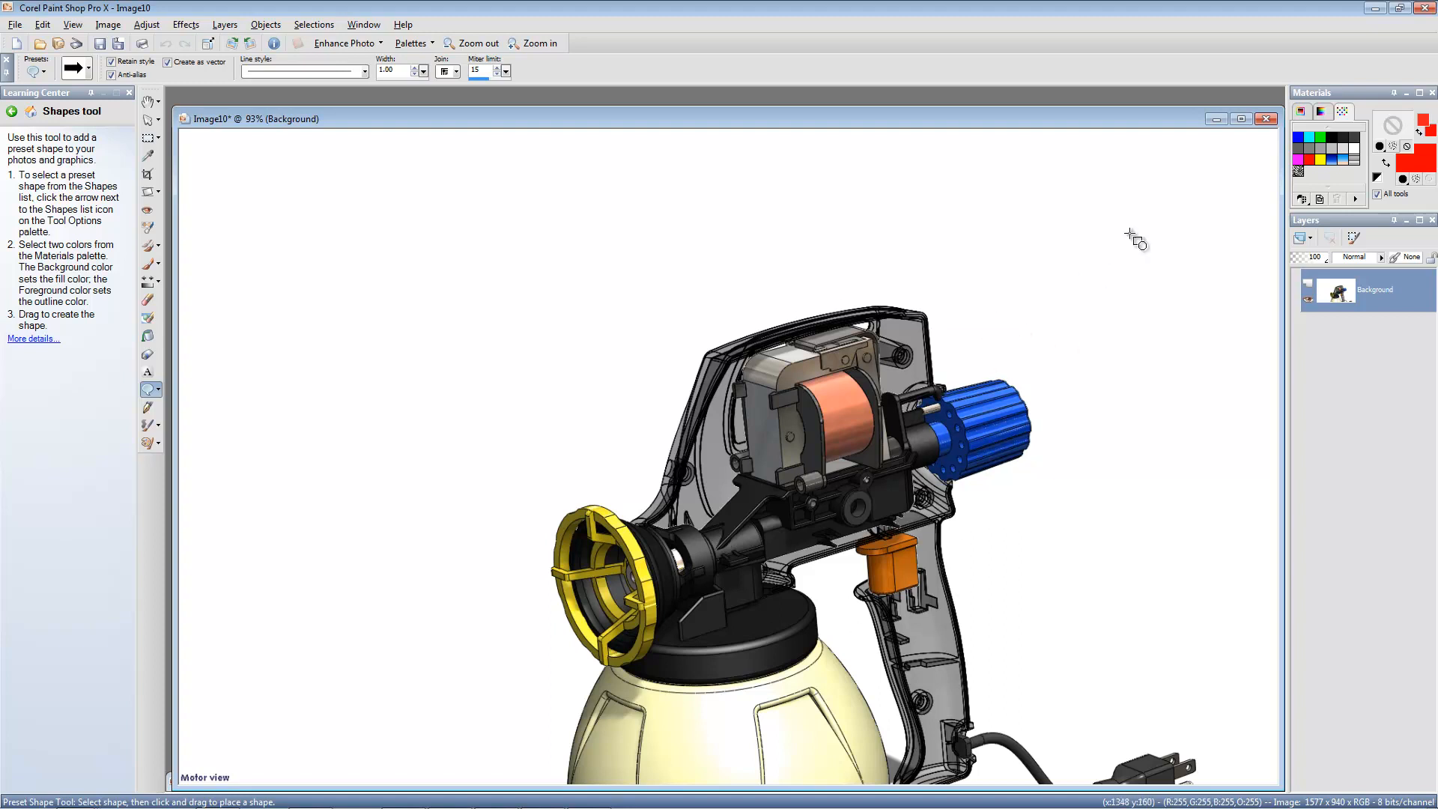
pyautogui.click(1264, 120)
pyautogui.click(719, 446)
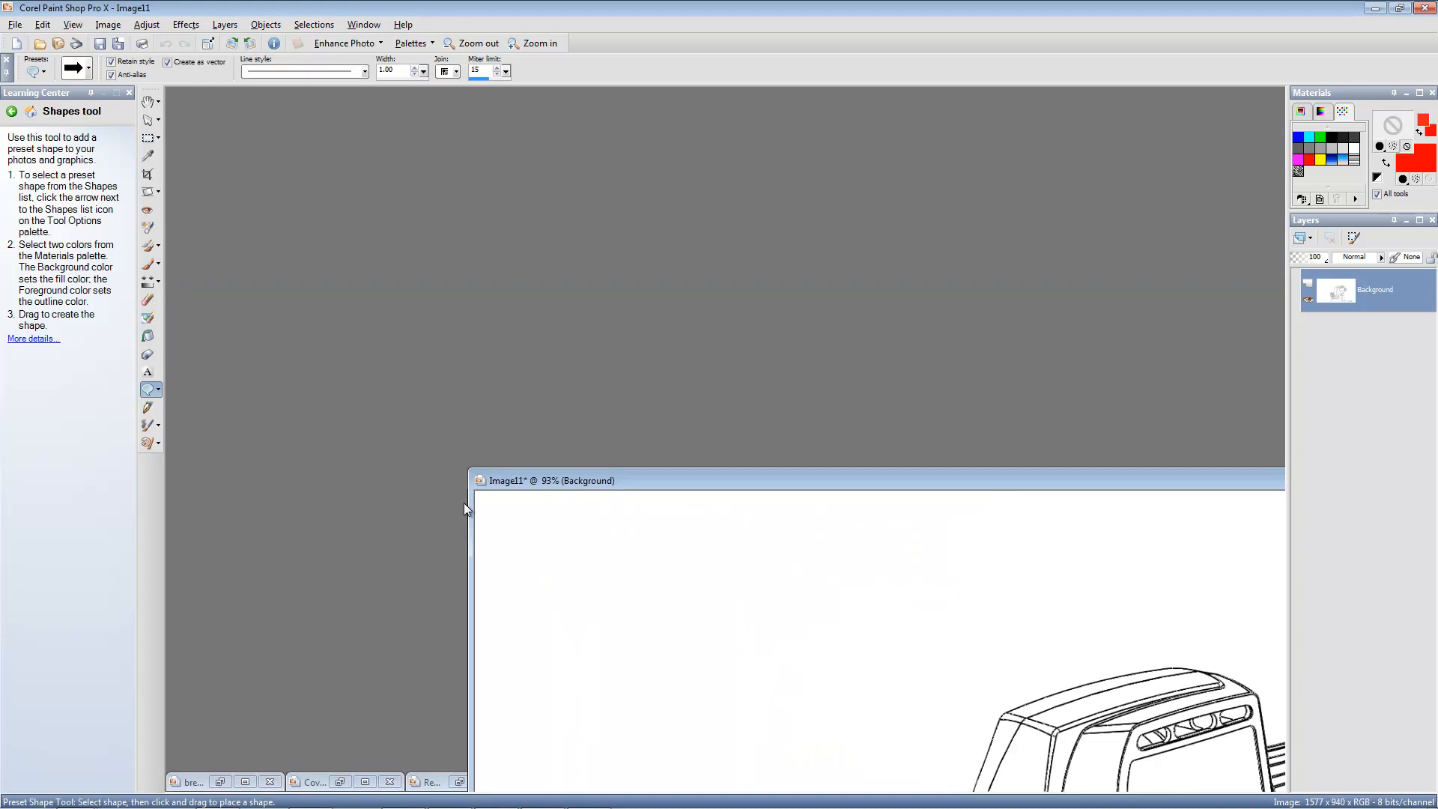
# Restore the breakout3 motor image and arrange its window beside the sprayer line-drawing image
pyautogui.click(219, 781)
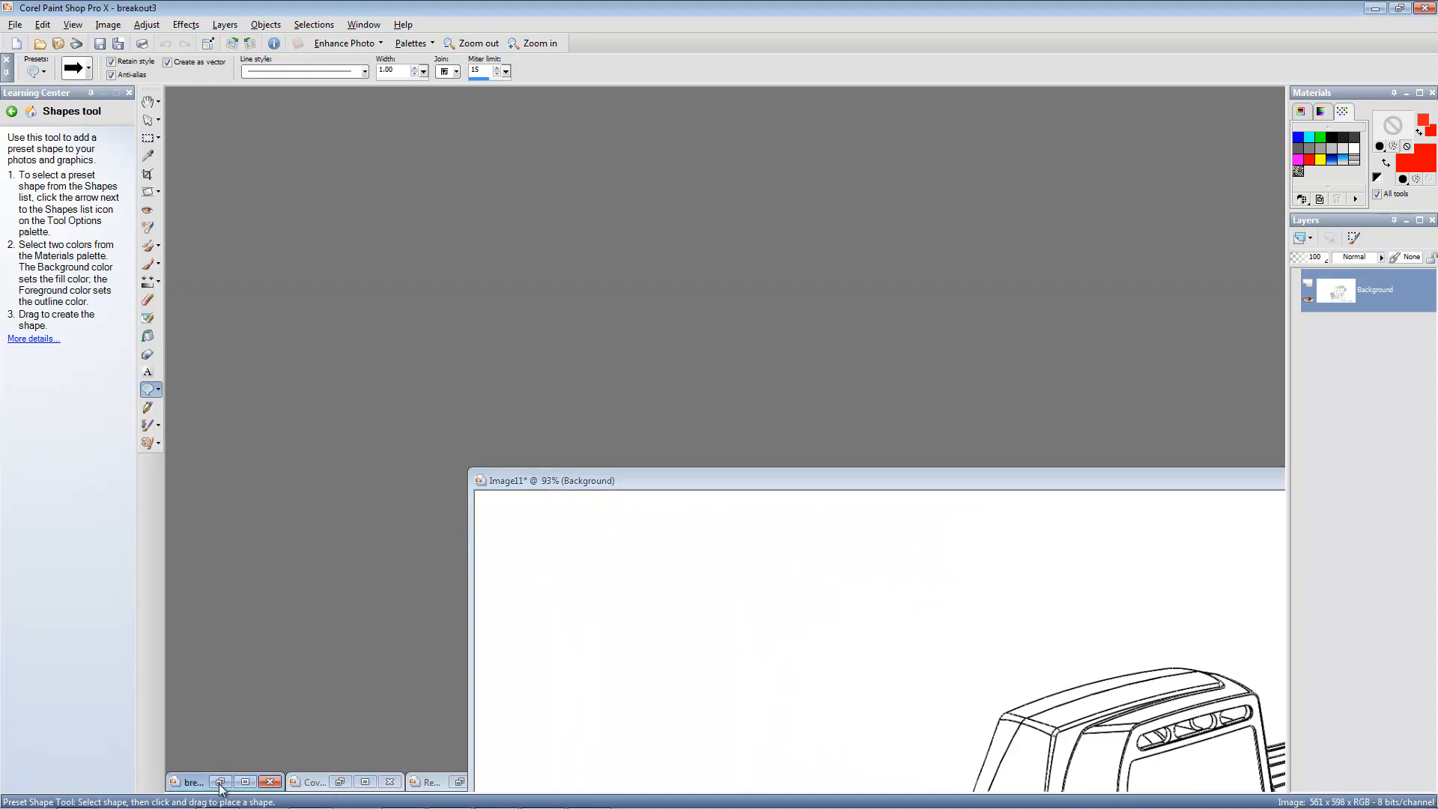
pyautogui.moveTo(957, 149); pyautogui.dragTo(302, 123)
pyautogui.moveTo(741, 473); pyautogui.dragTo(802, 247)
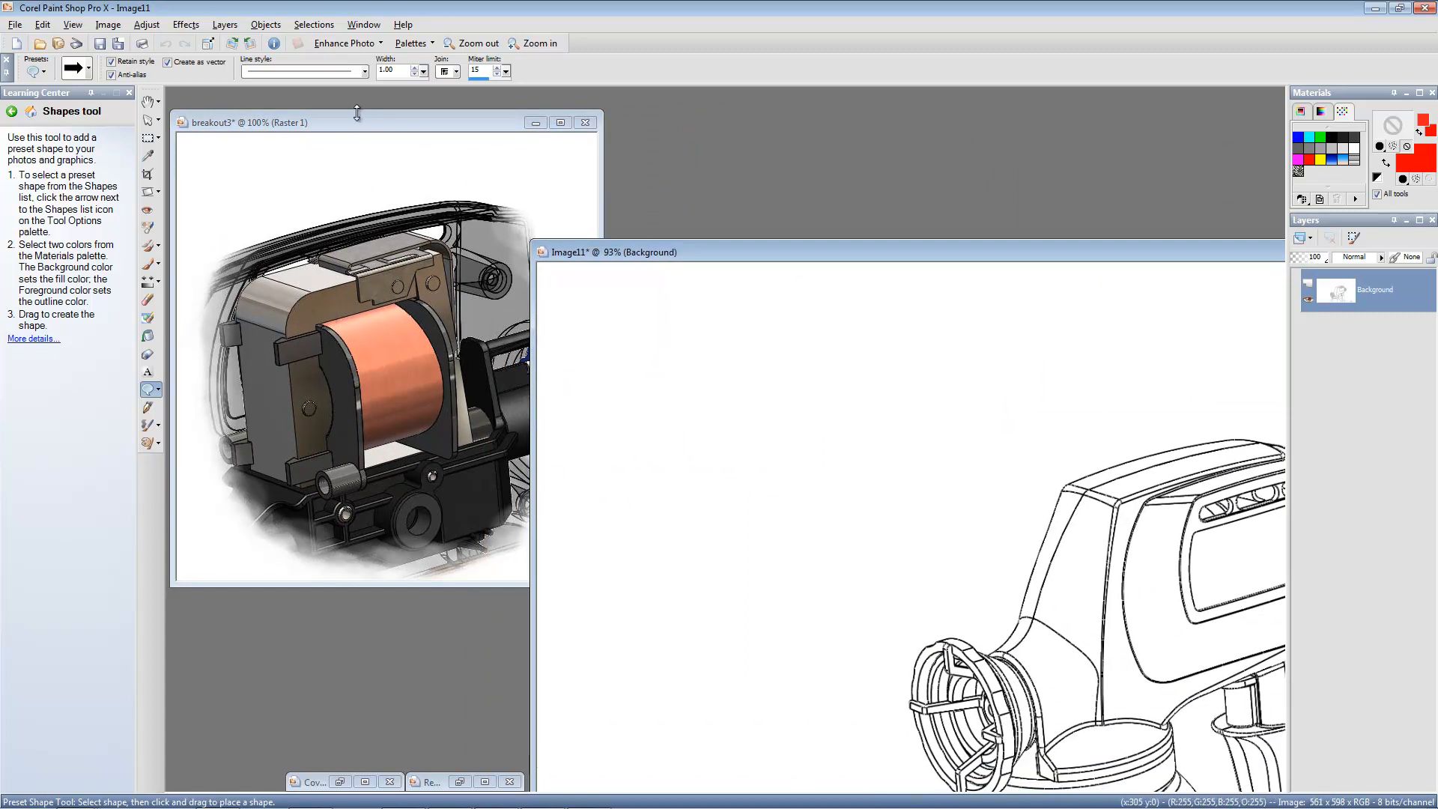
pyautogui.click(316, 184)
pyautogui.click(560, 122)
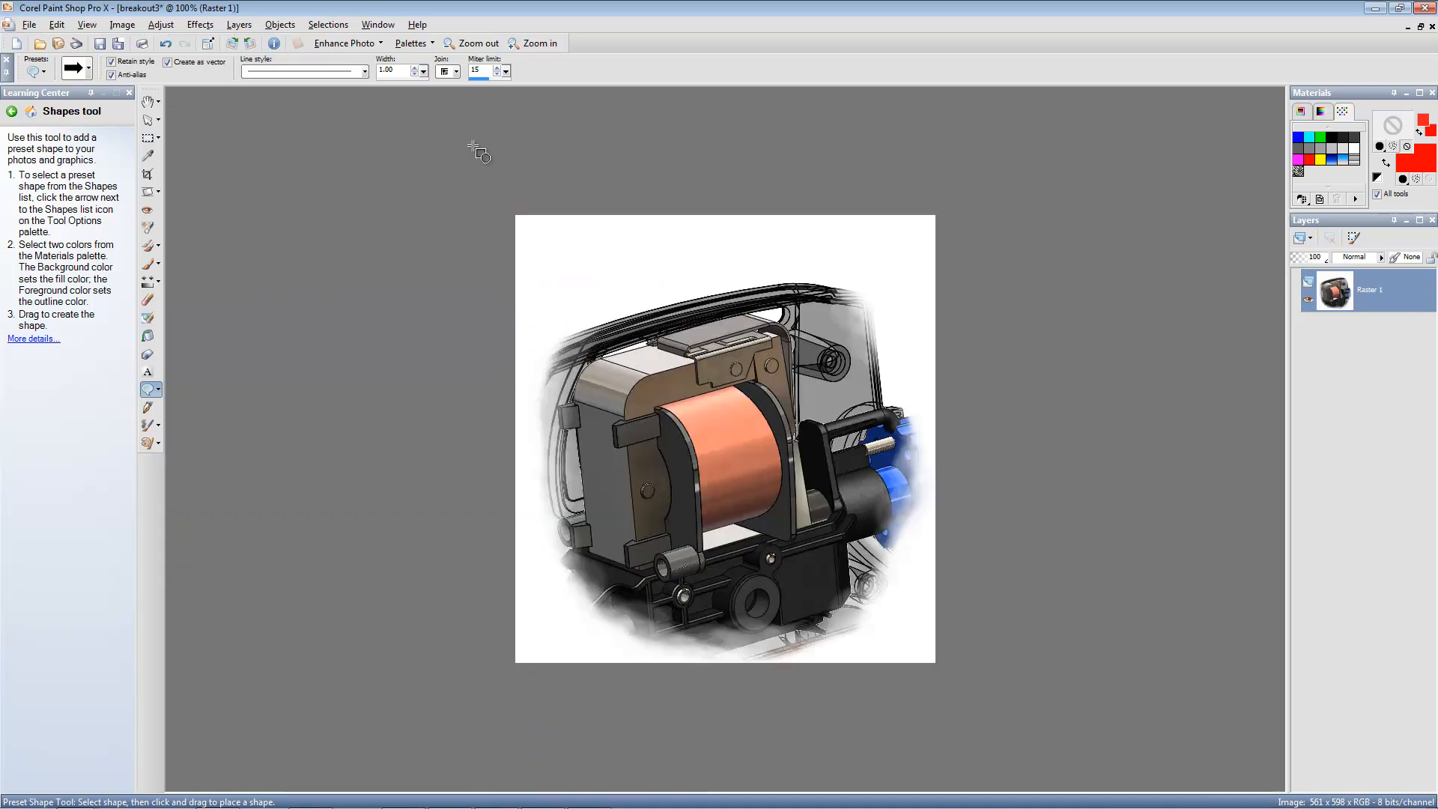
pyautogui.click(1420, 27)
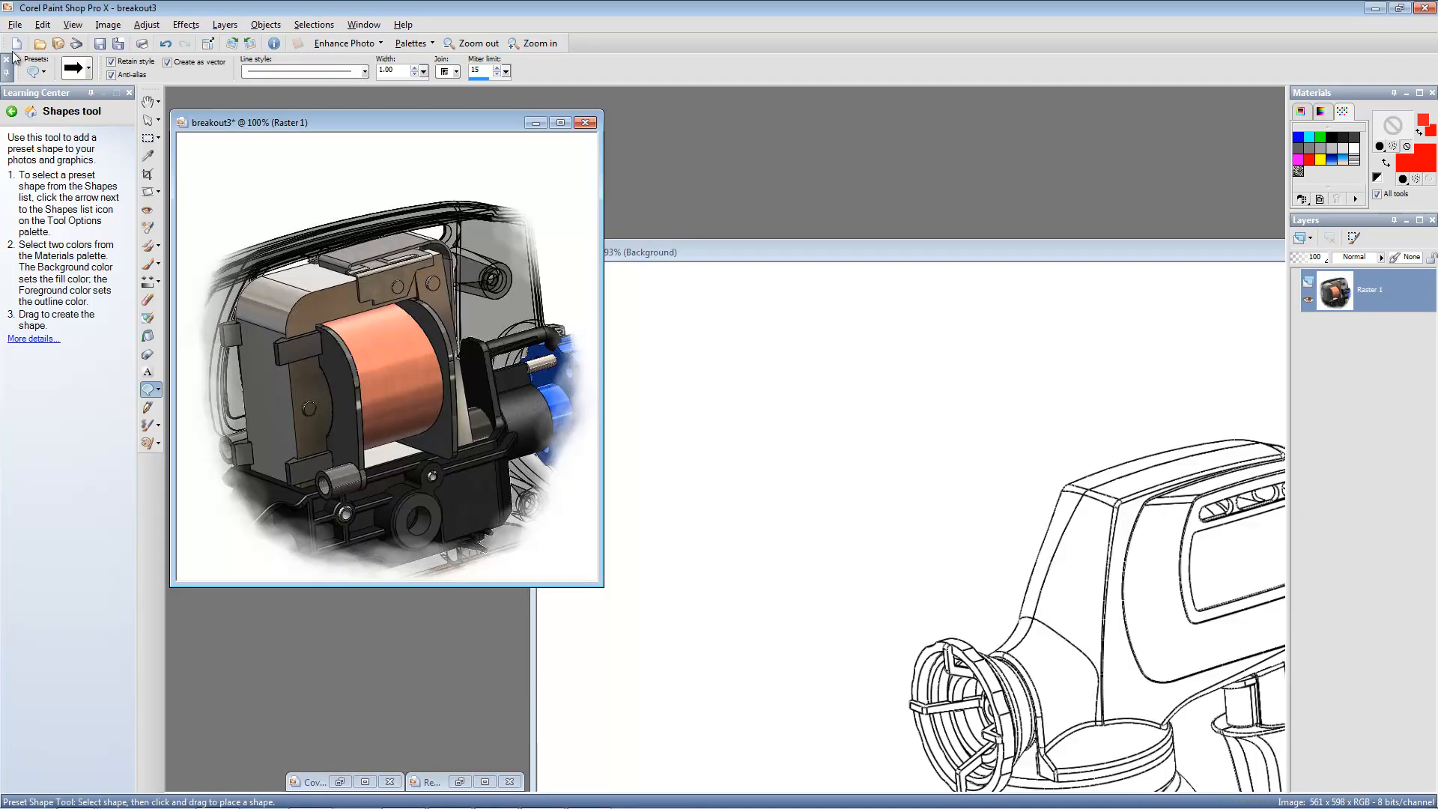
# Copy the breakout3 image and paste it as a transparent selection in the empty area to the upper left of the sprayer line drawing
pyautogui.click(43, 25)
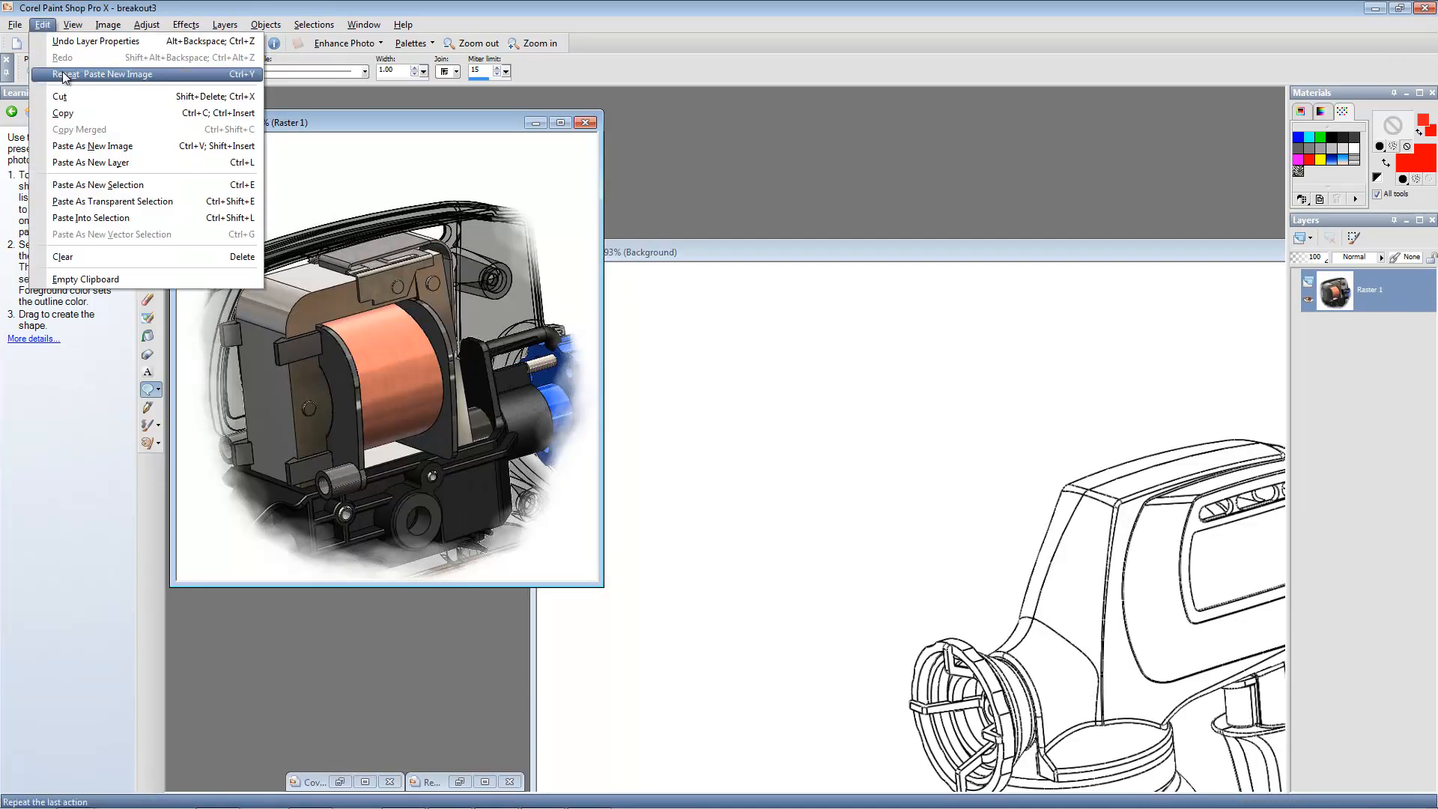
pyautogui.click(66, 113)
pyautogui.click(671, 253)
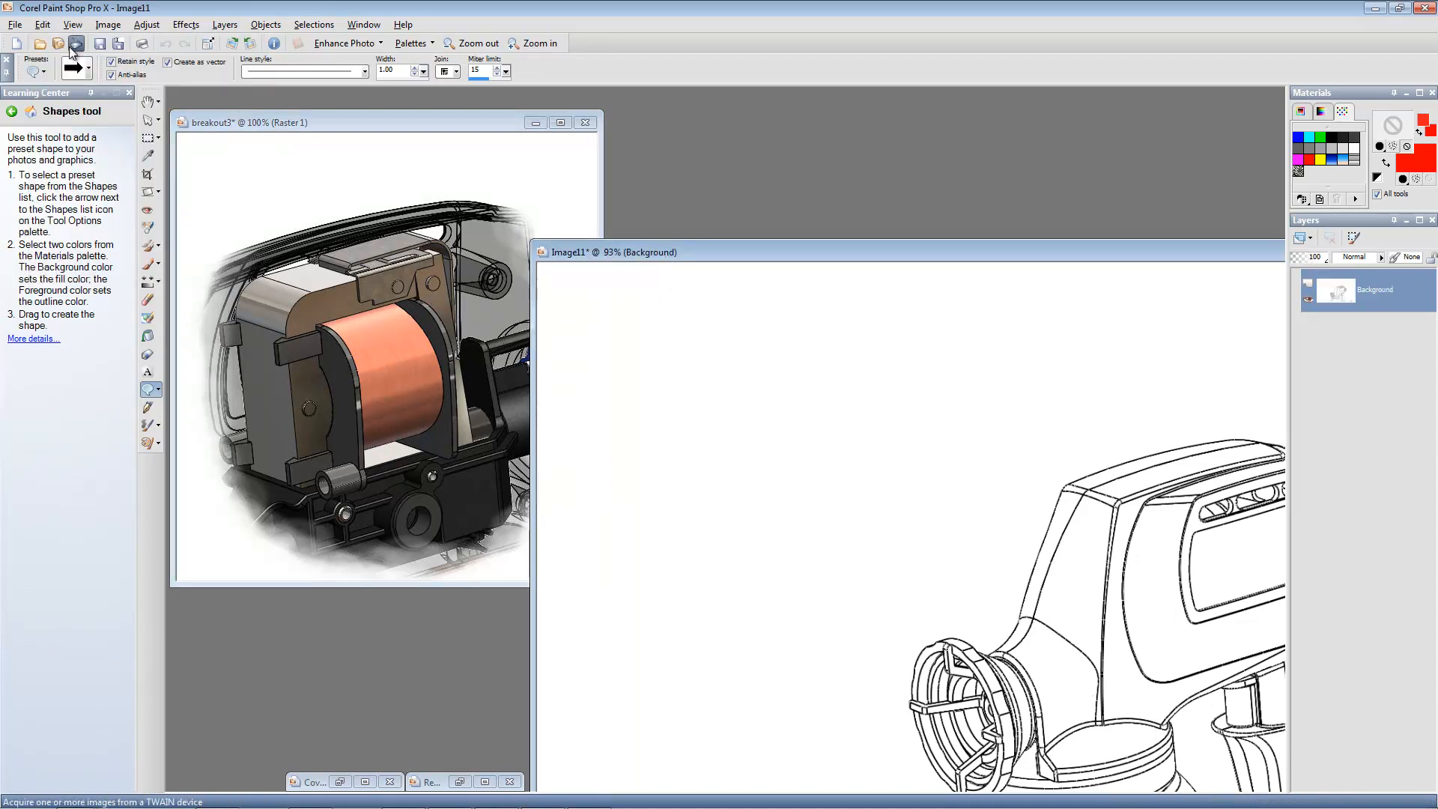
pyautogui.click(43, 24)
pyautogui.click(79, 201)
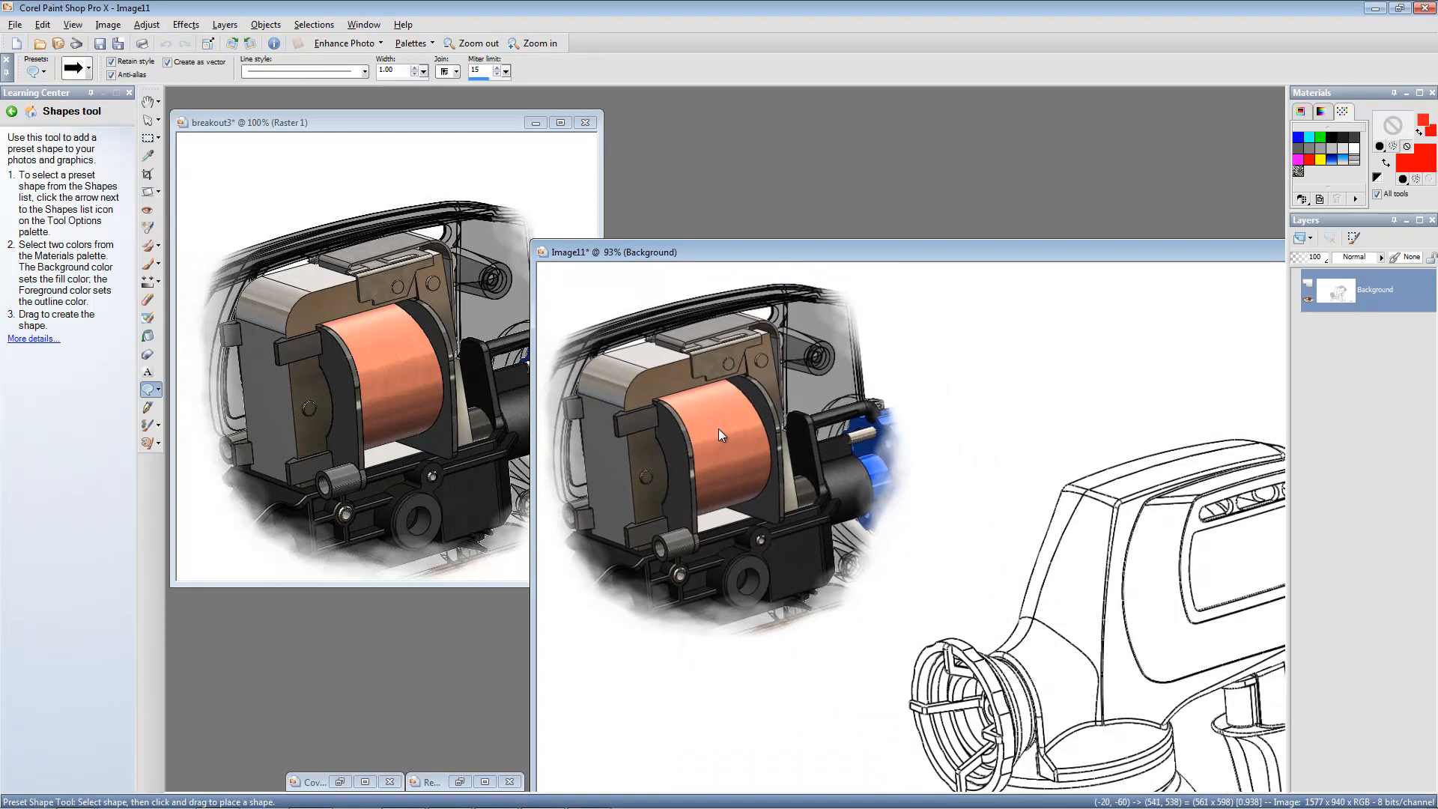
pyautogui.click(717, 428)
pyautogui.doubleClick(878, 256)
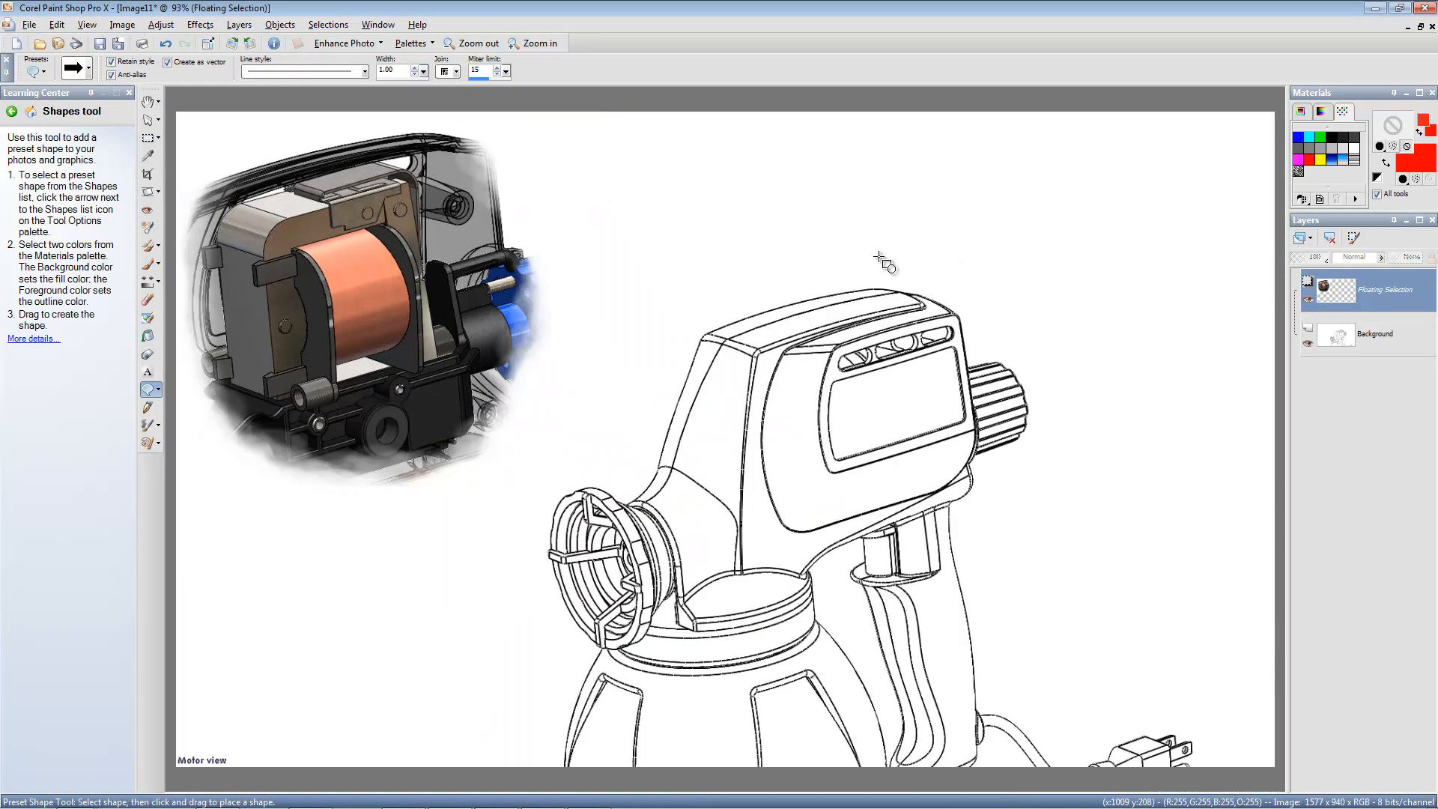
# Draw the curved Arrow 18 preset shape from the motor picture to the sprayer housing and stretch its tail onto the motor
pyautogui.click(149, 391)
pyautogui.click(88, 69)
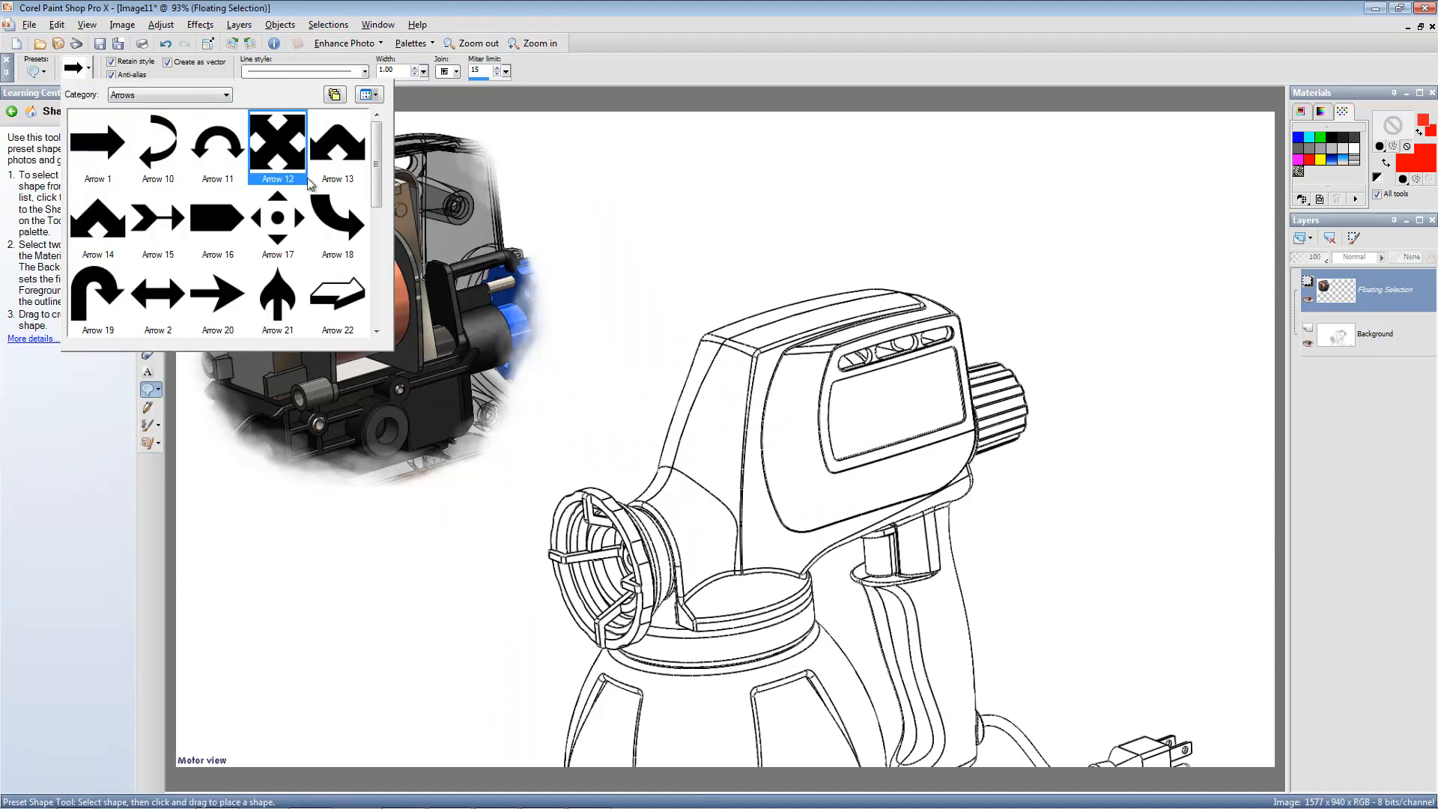
pyautogui.click(337, 217)
pyautogui.moveTo(520, 399); pyautogui.dragTo(863, 448)
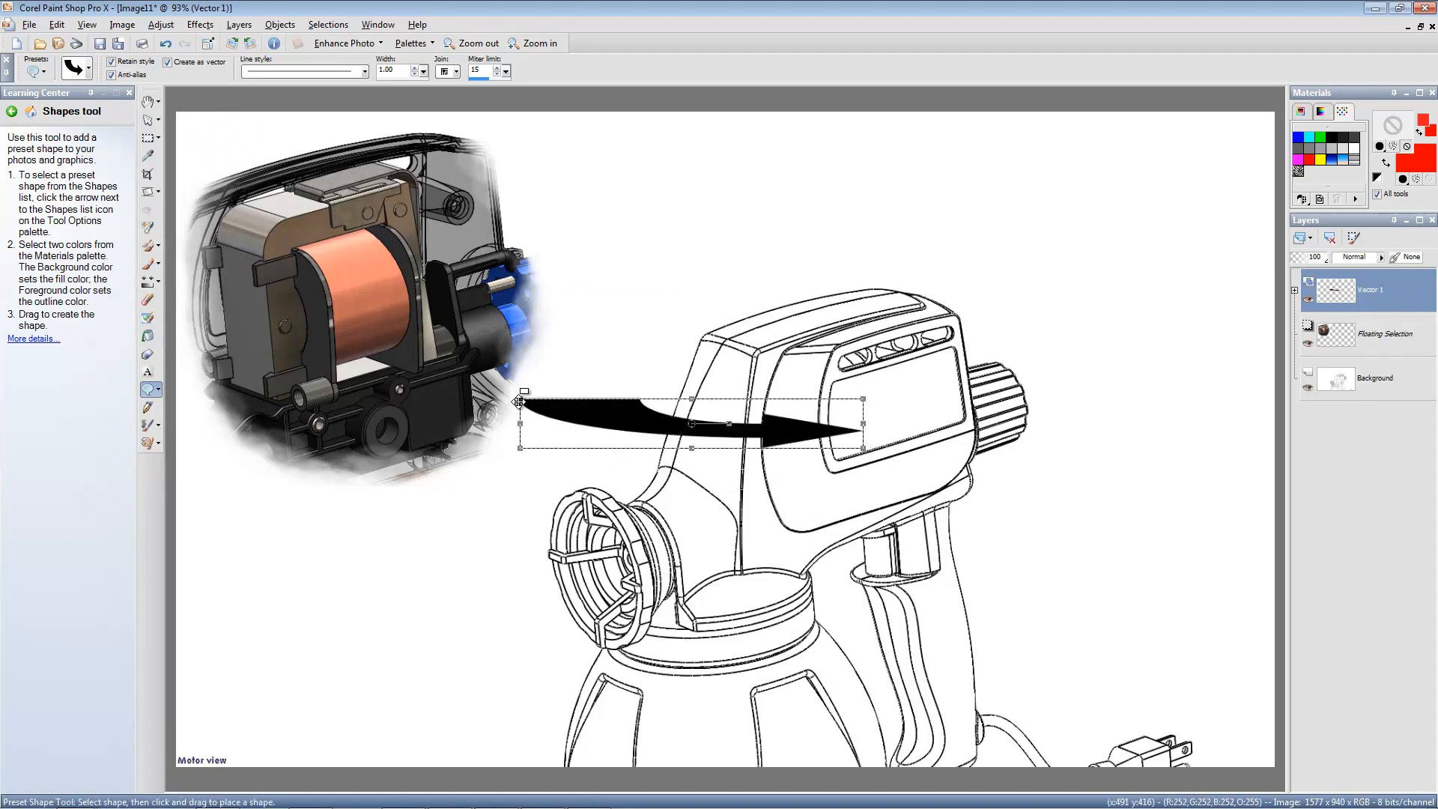
pyautogui.moveTo(519, 399); pyautogui.dragTo(456, 391)
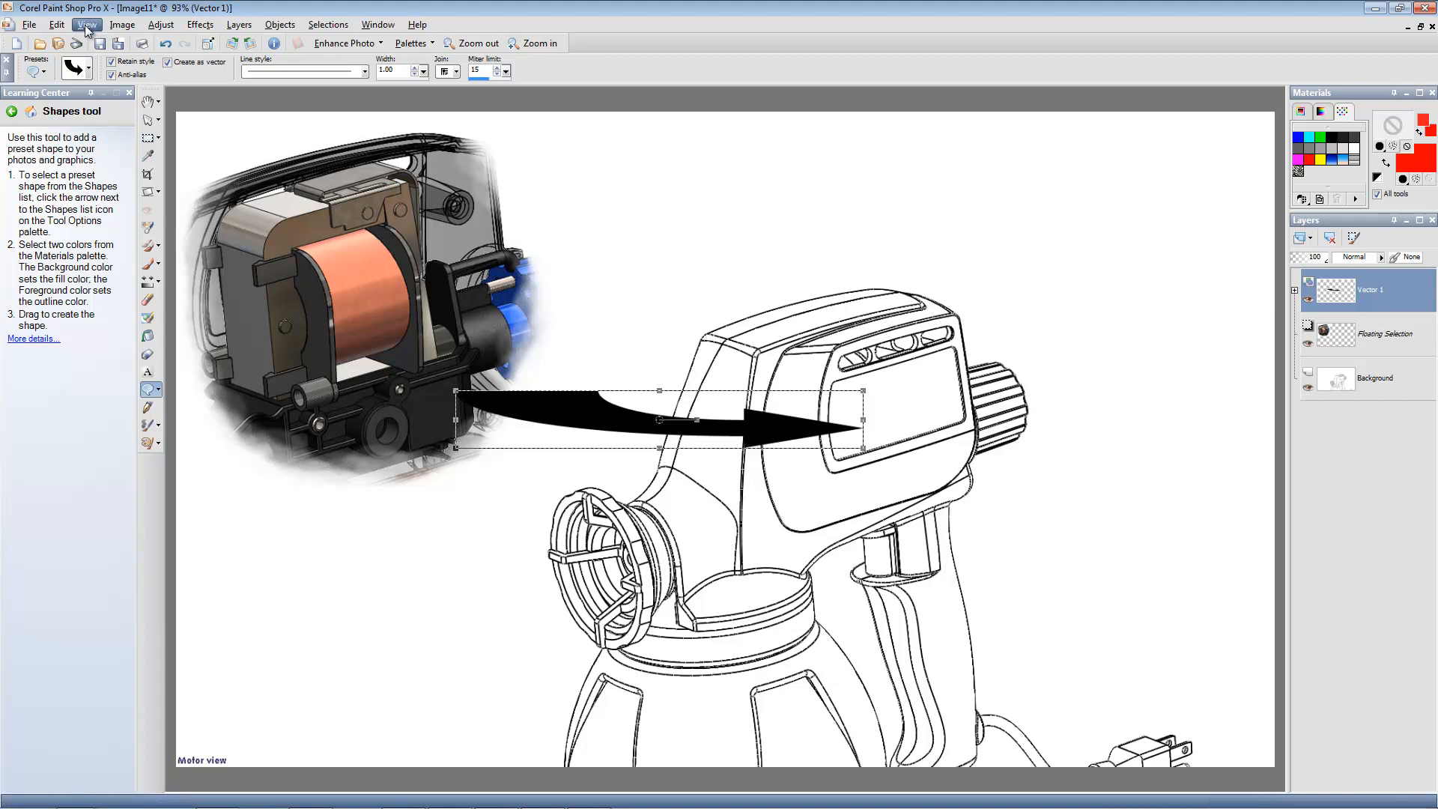
# Open the Keep_Dry image from the Simple Images folder and copy it
pyautogui.click(39, 43)
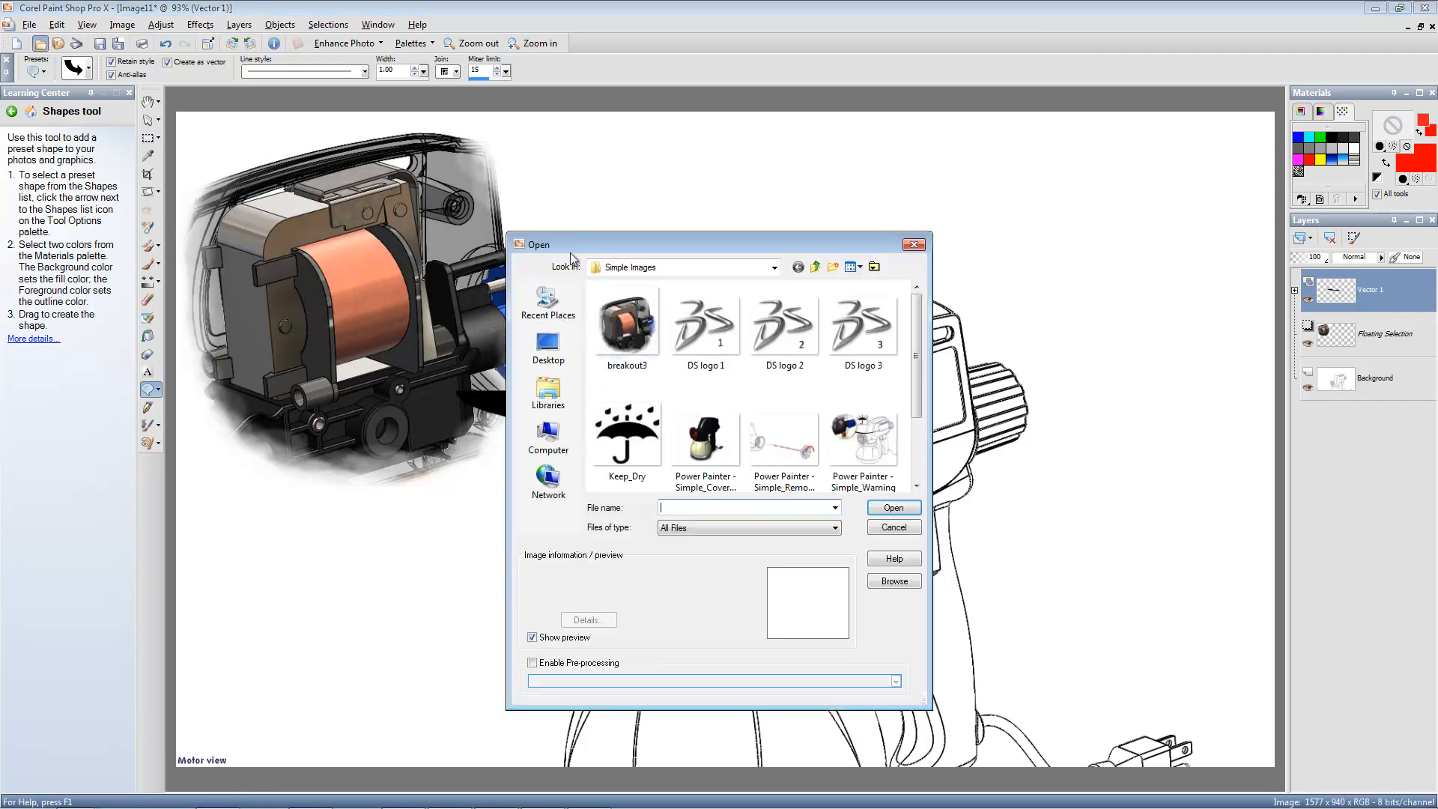
pyautogui.doubleClick(626, 441)
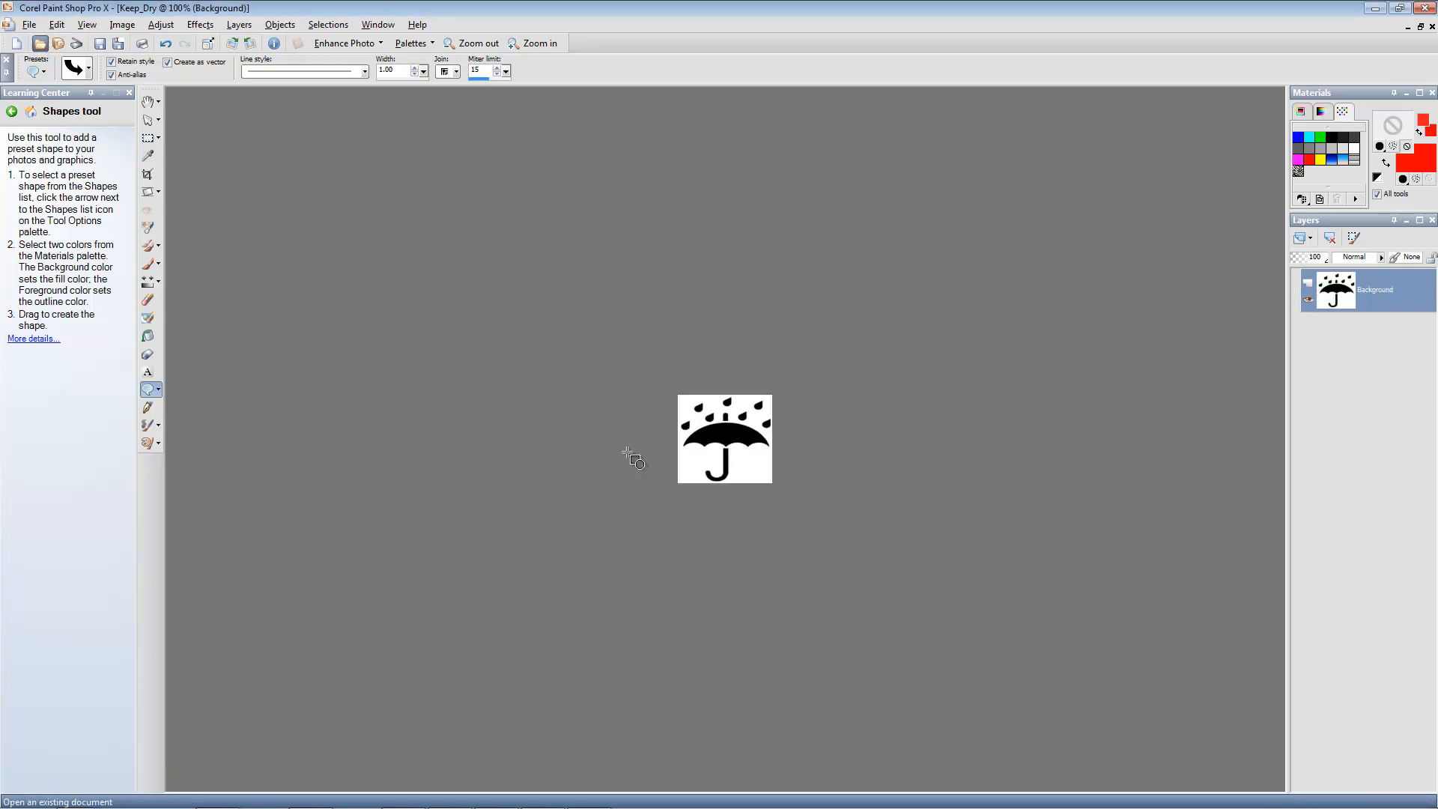
pyautogui.click(51, 29)
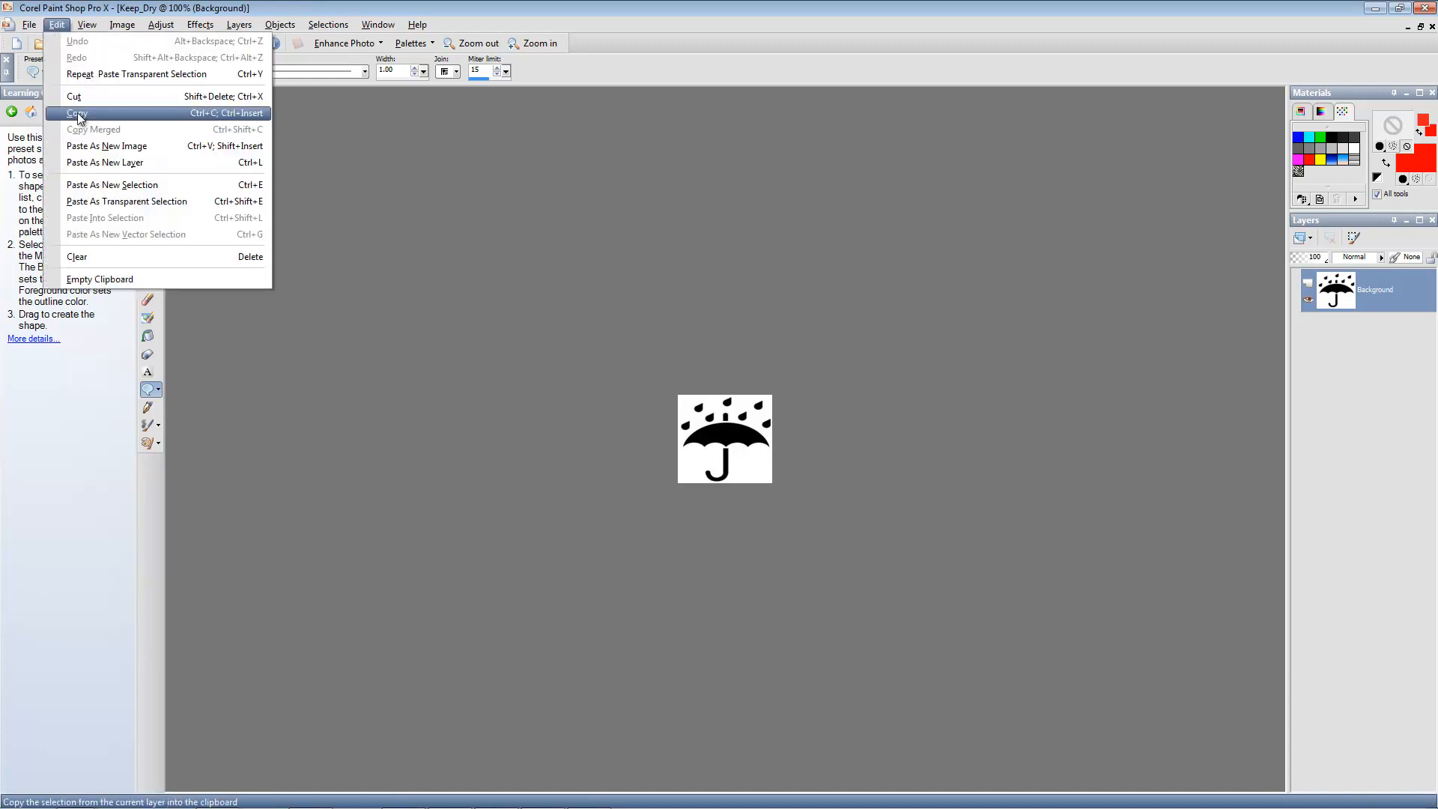
pyautogui.click(857, 189)
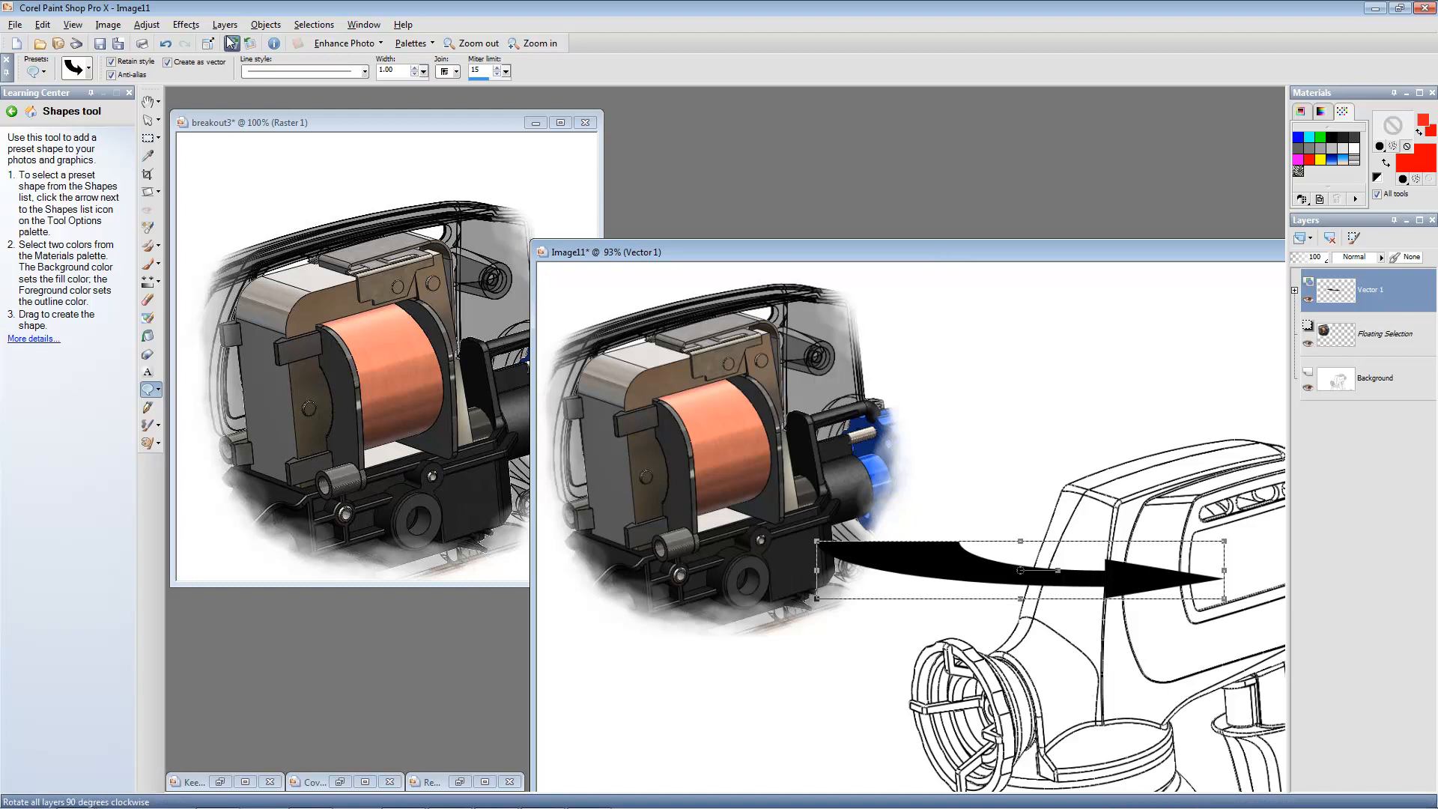
# Paste the umbrella symbol as a transparent selection into the blank area between the motor picture and the top of the sprayer
pyautogui.click(42, 24)
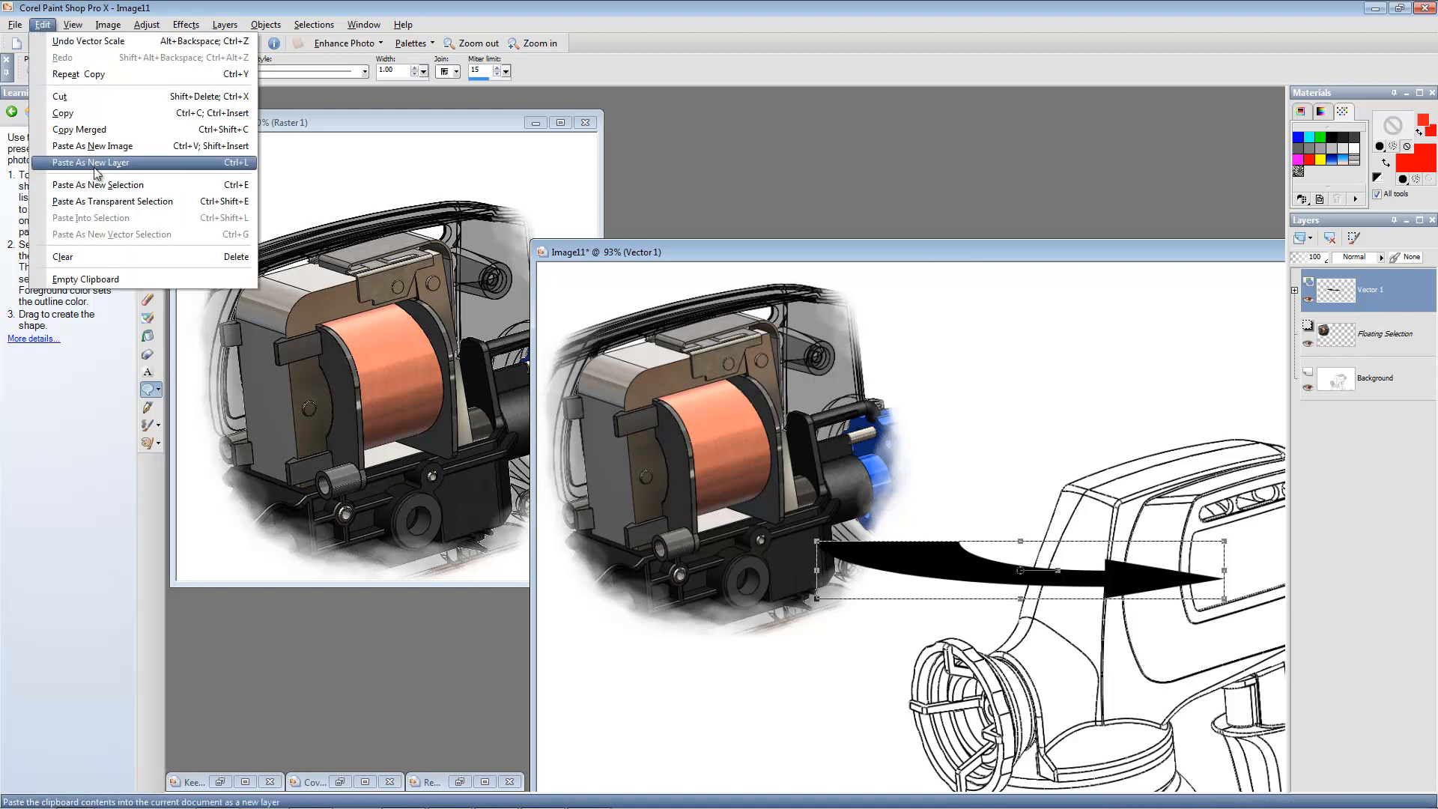
pyautogui.click(106, 202)
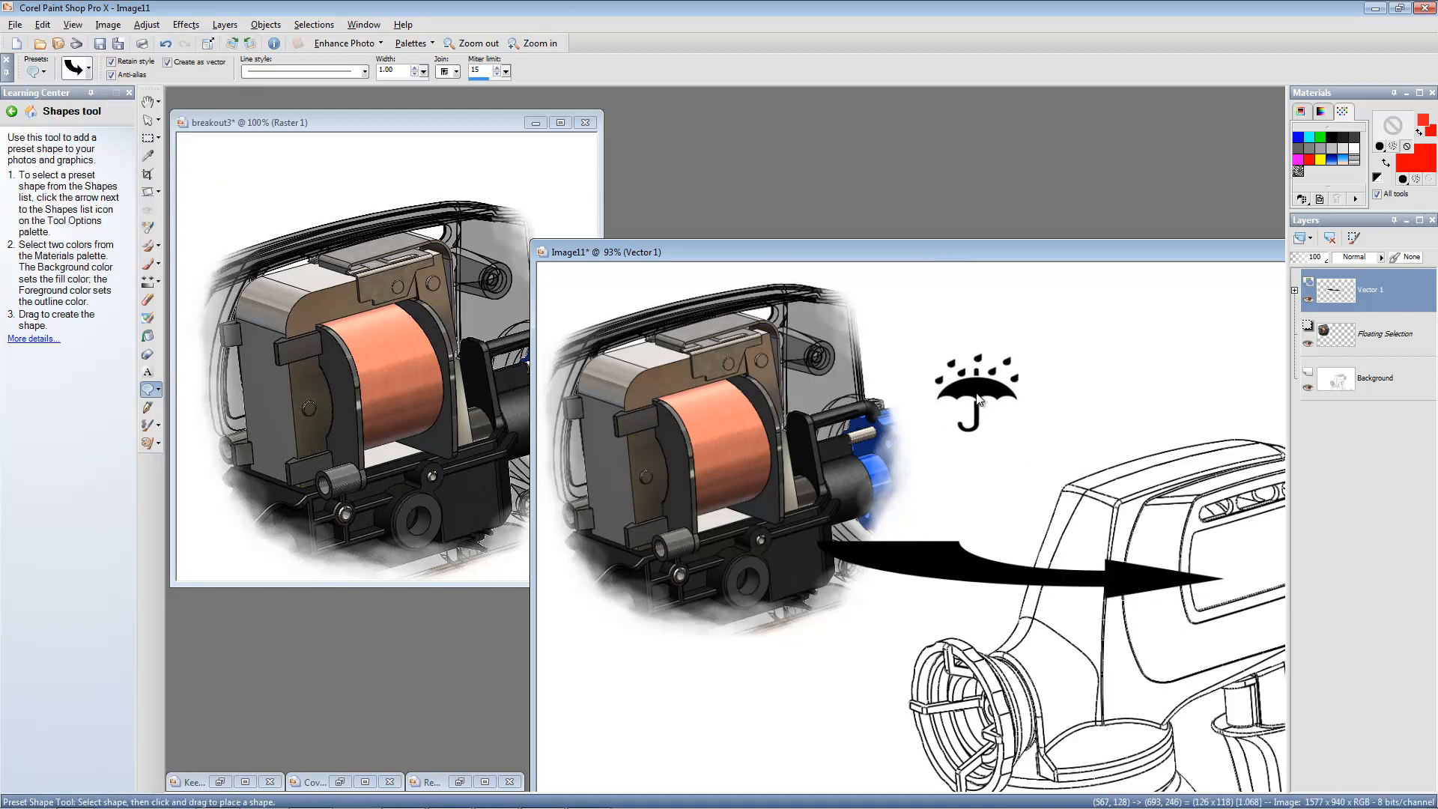
pyautogui.click(981, 396)
pyautogui.doubleClick(984, 256)
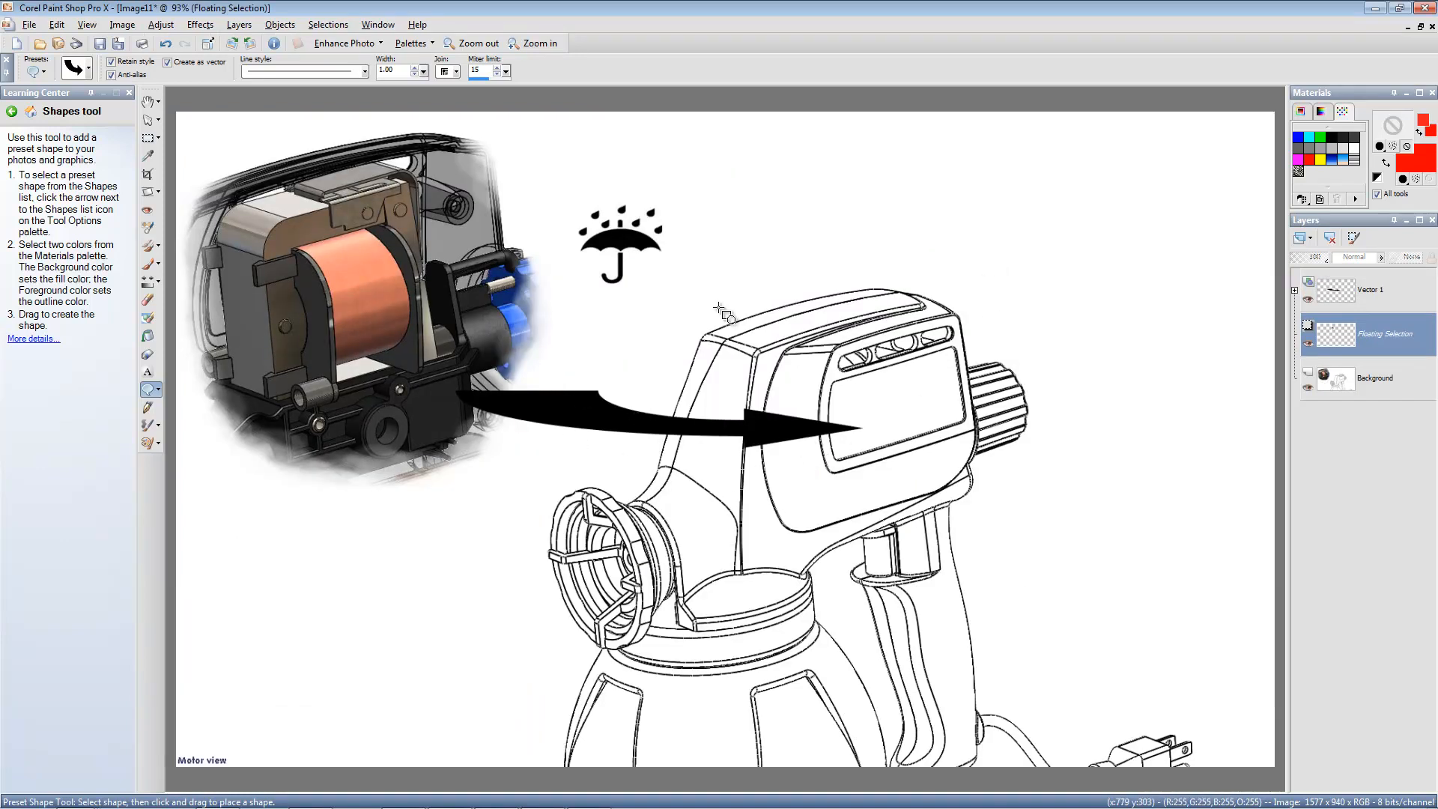
# Save the illustration as a merged JPEG over the existing Warning file in the Graphics folder
pyautogui.click(30, 28)
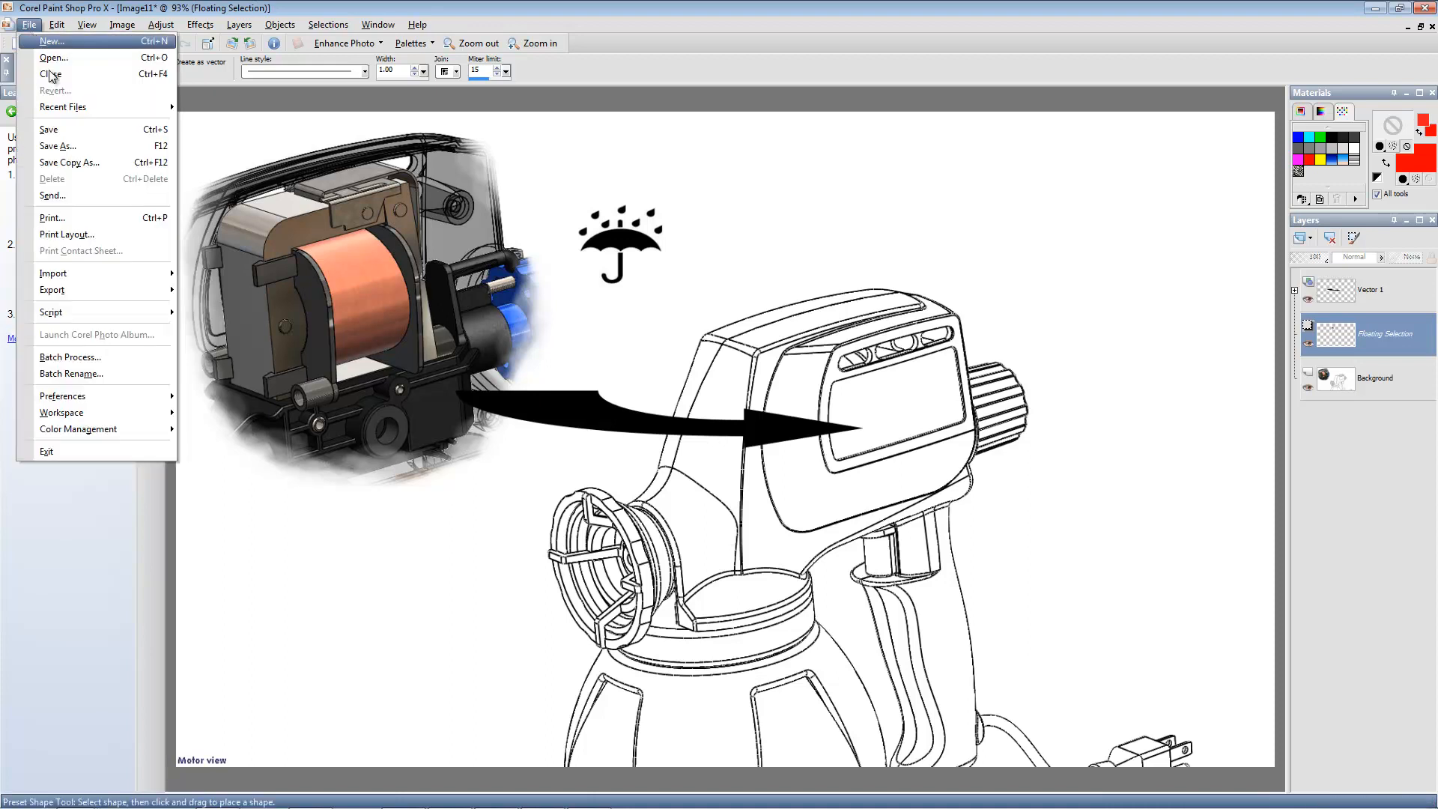
pyautogui.click(73, 148)
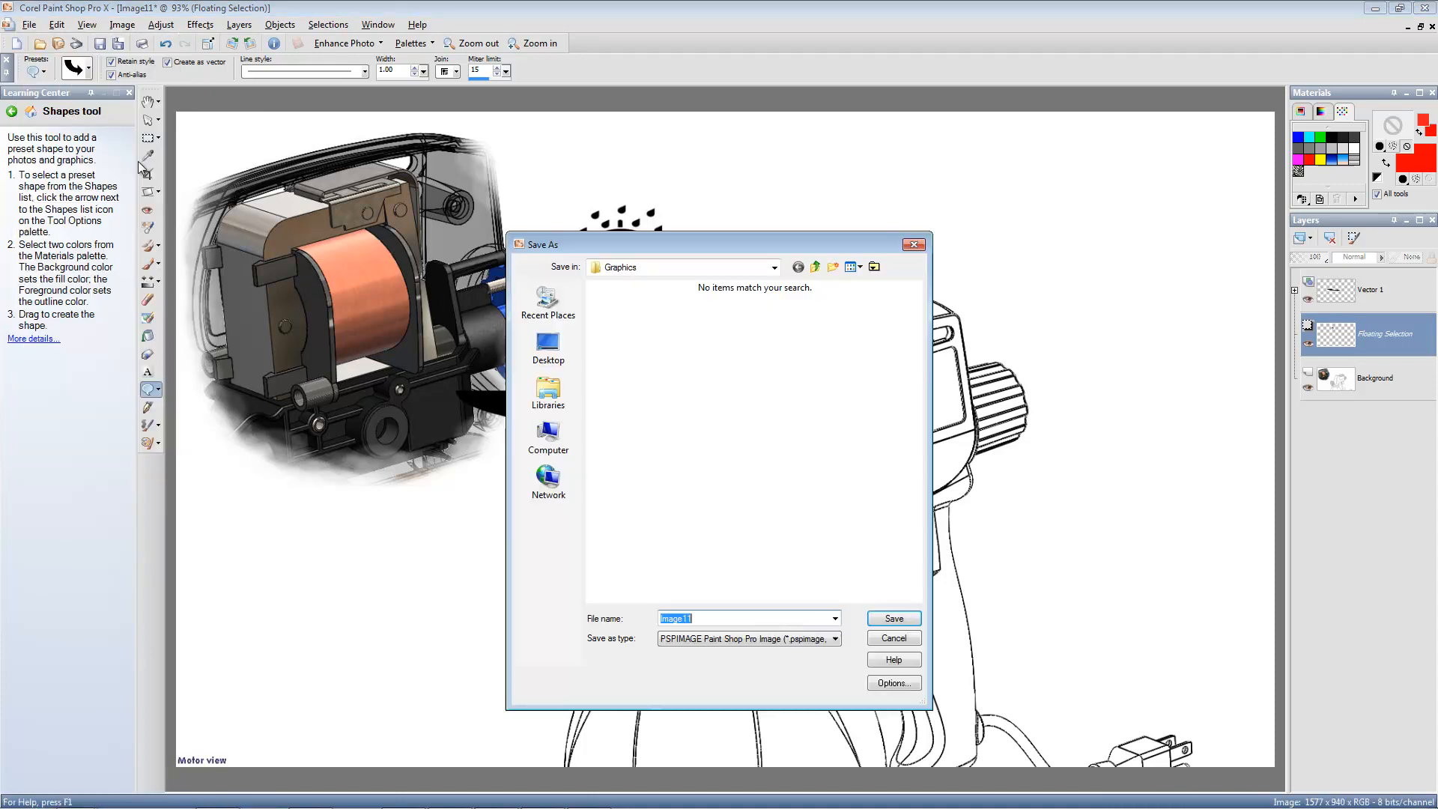
pyautogui.click(770, 640)
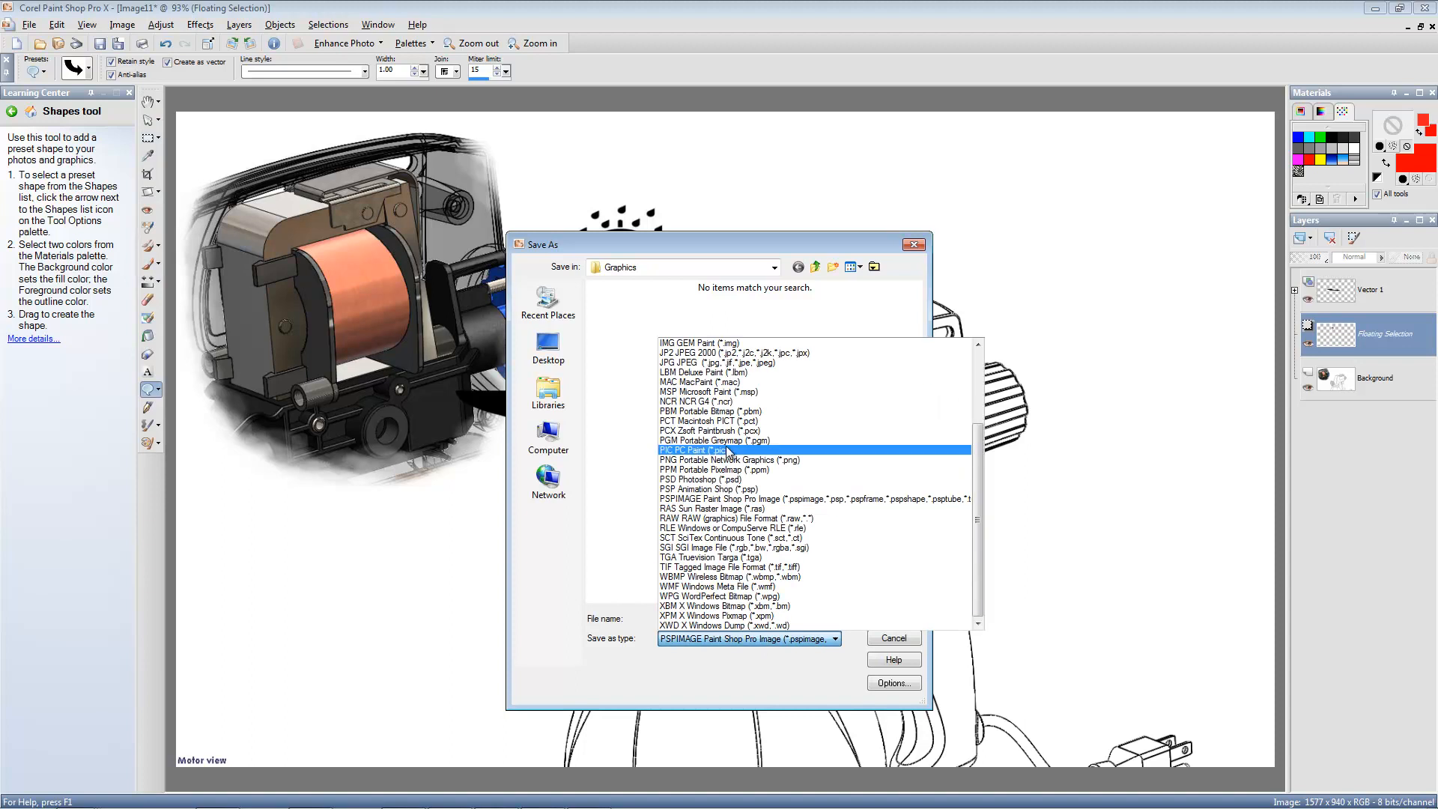
pyautogui.click(713, 368)
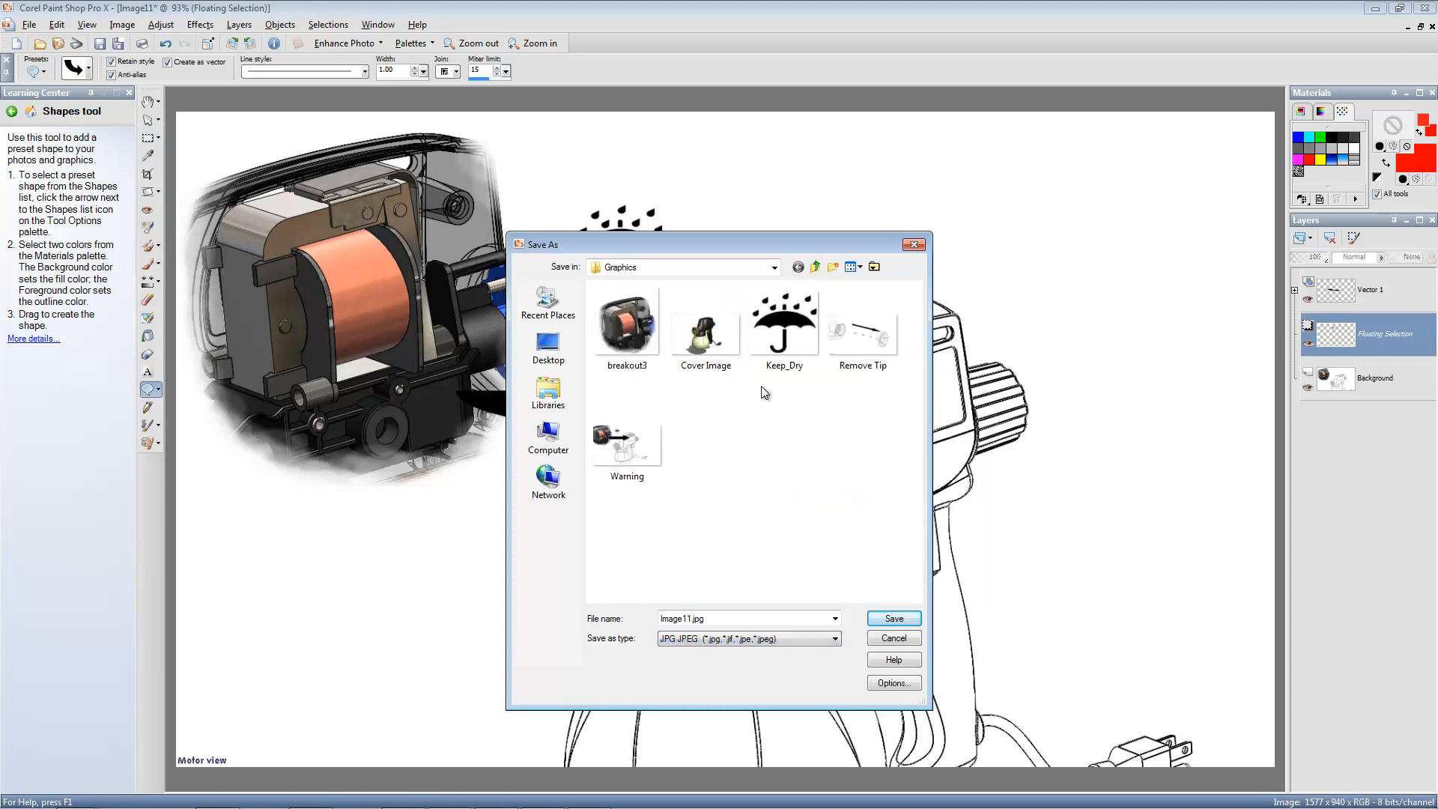
pyautogui.click(617, 443)
pyautogui.doubleClick(617, 443)
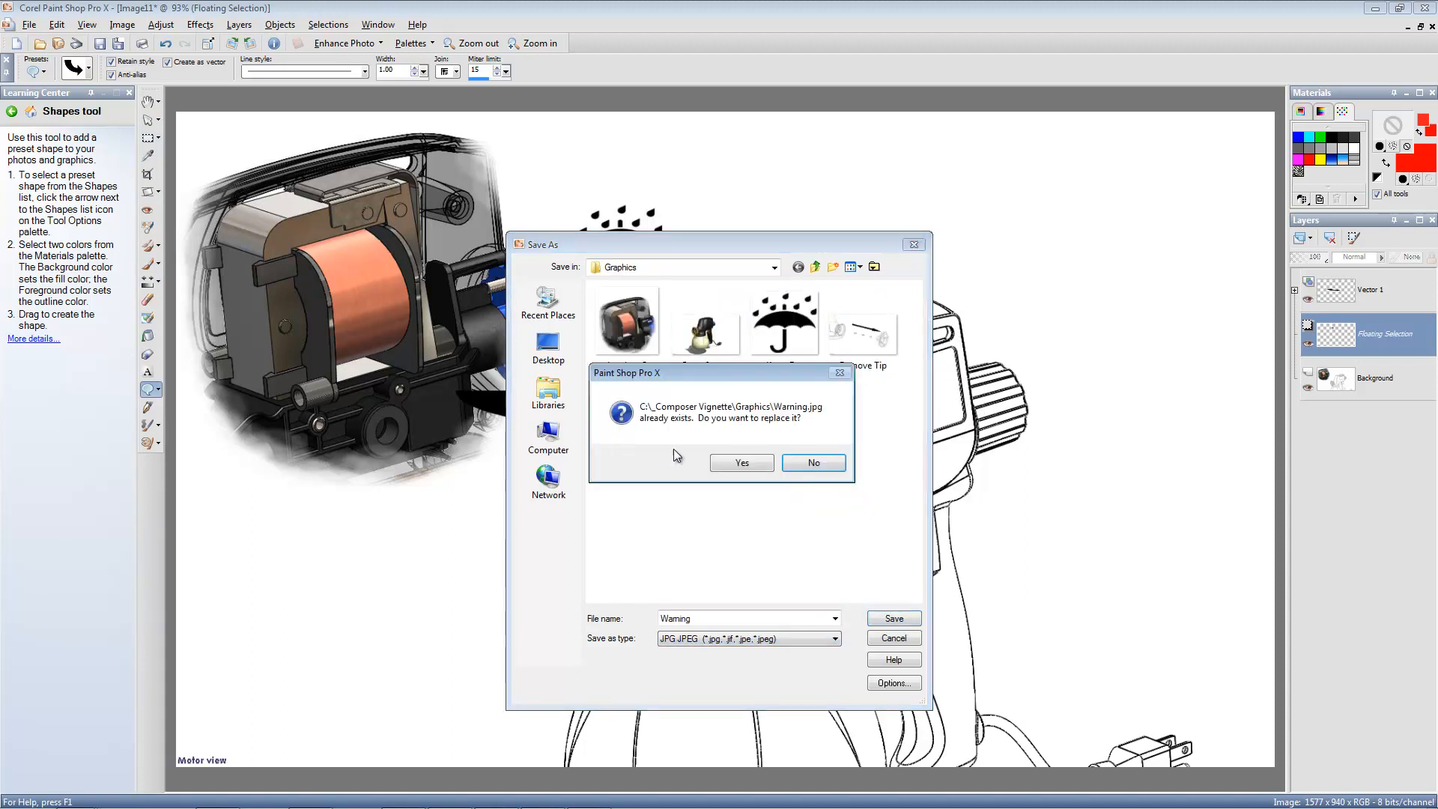
pyautogui.click(736, 462)
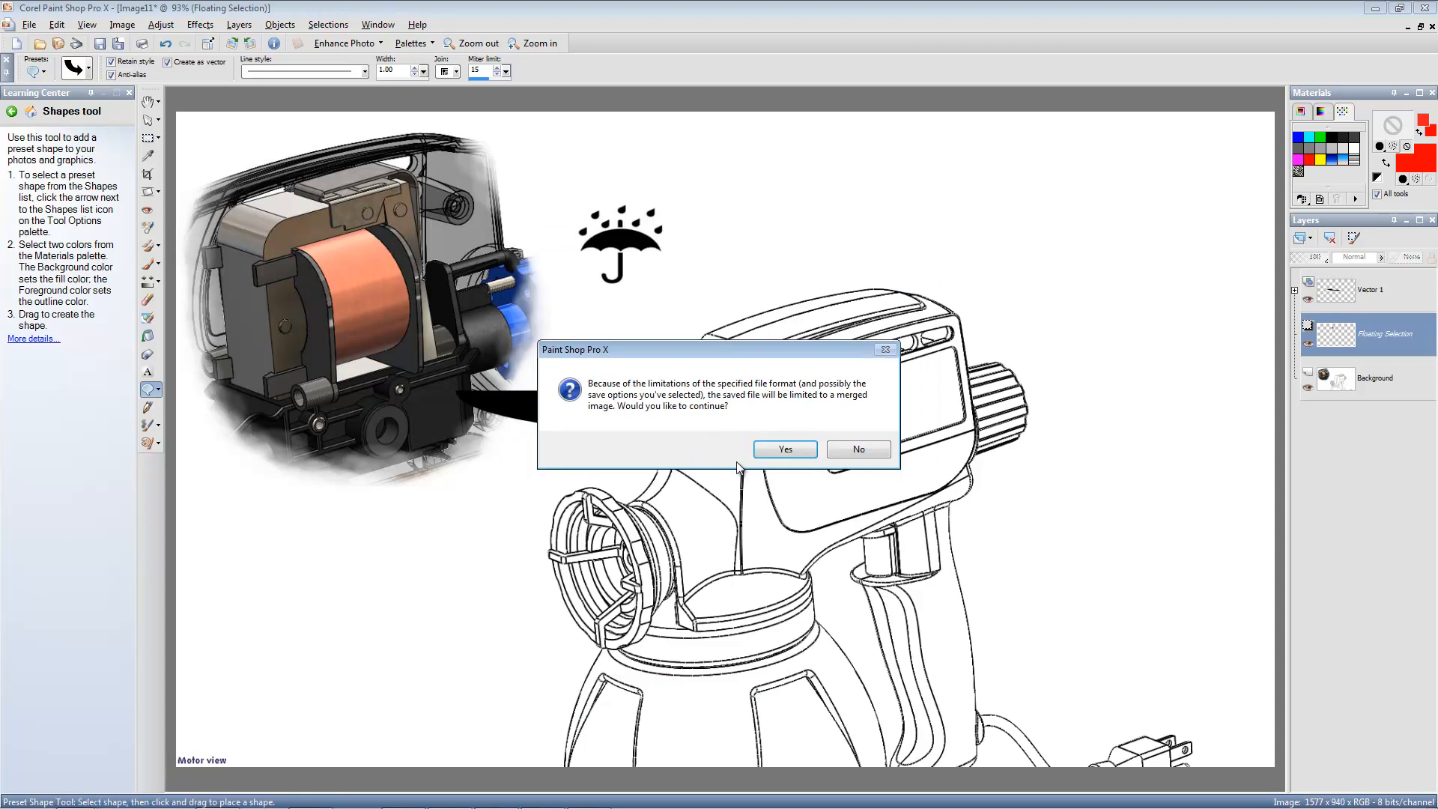
pyautogui.click(780, 452)
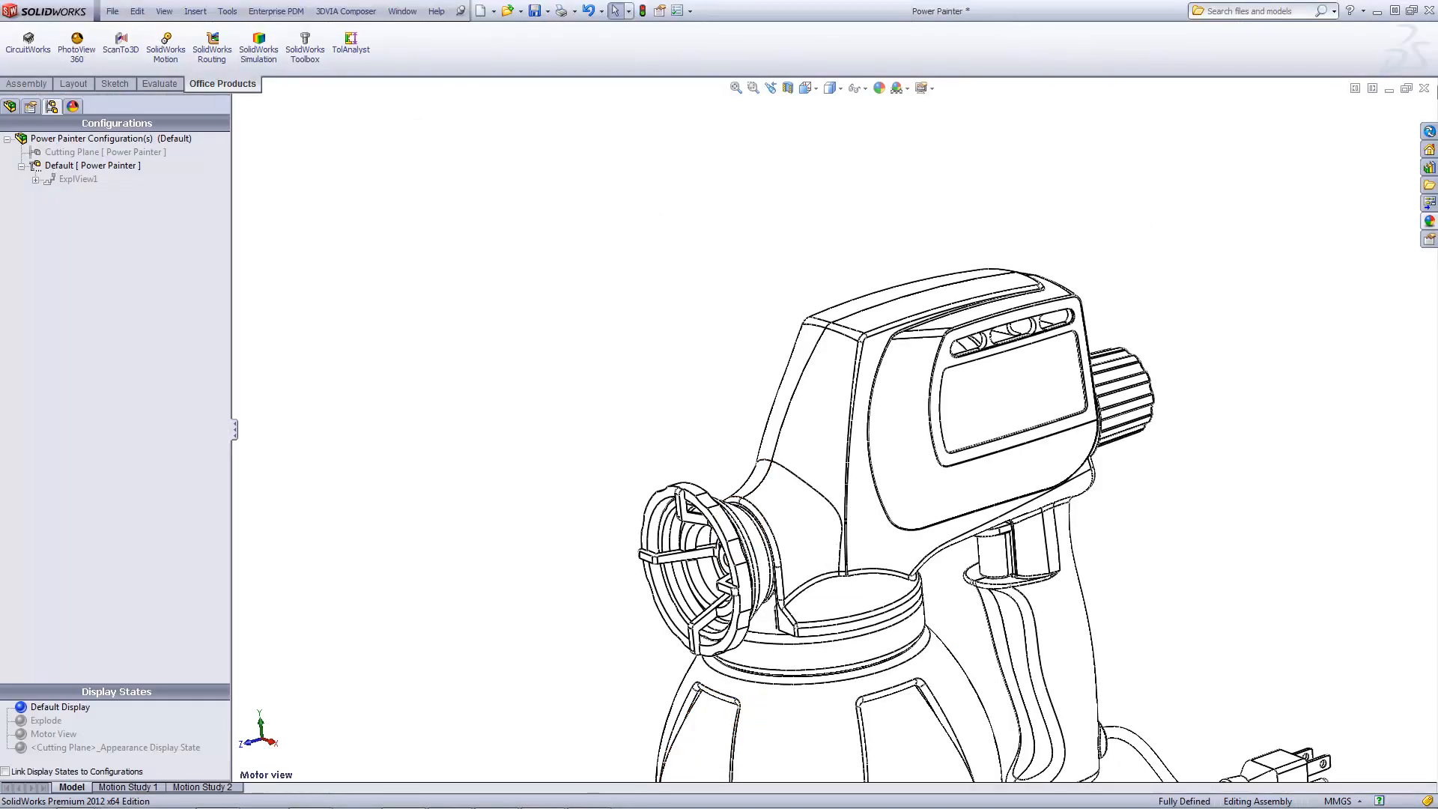
# Switch to Windows Explorer and open the Sprayer Word document from the _Composer Vignette folder
pyautogui.moveTo(517, 805)
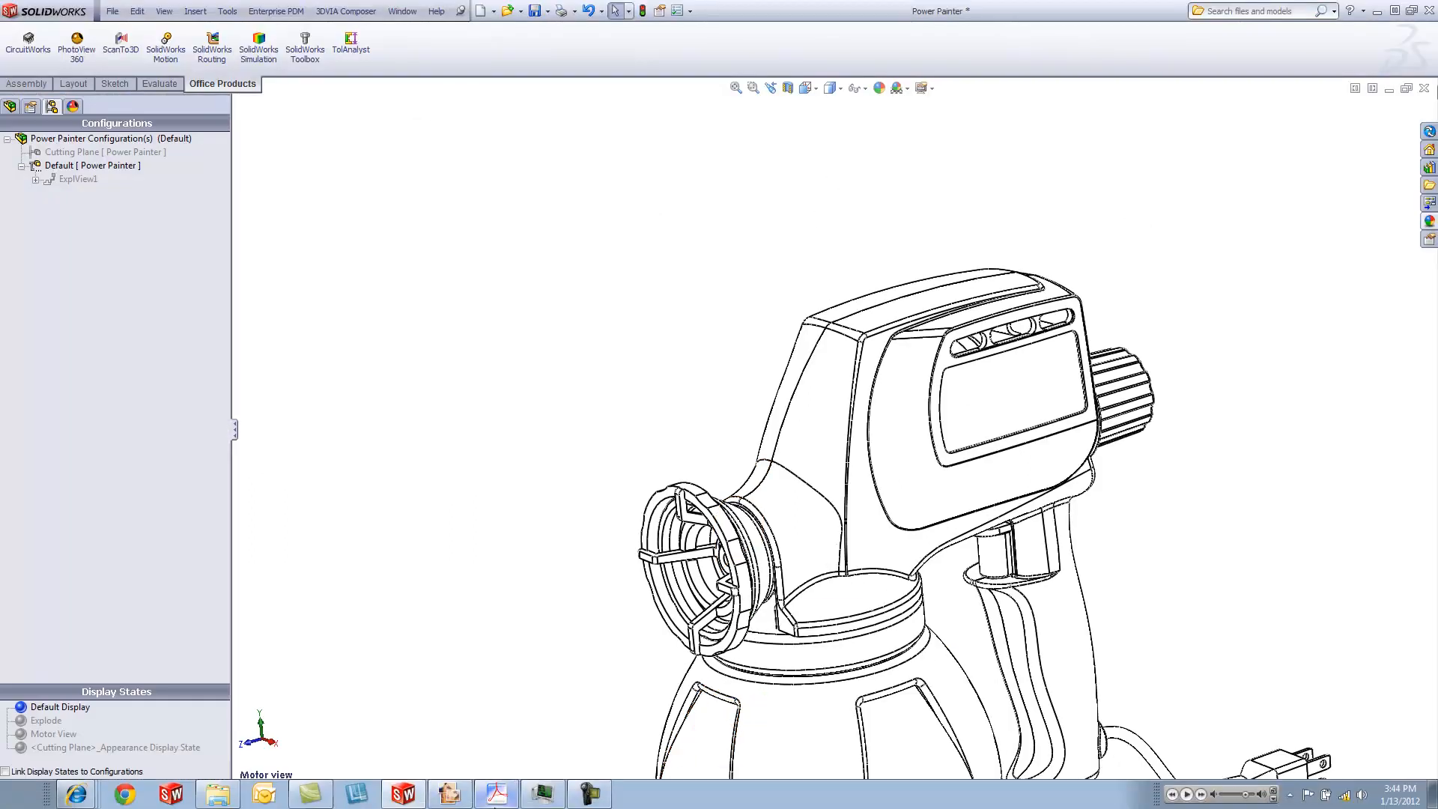
pyautogui.click(224, 795)
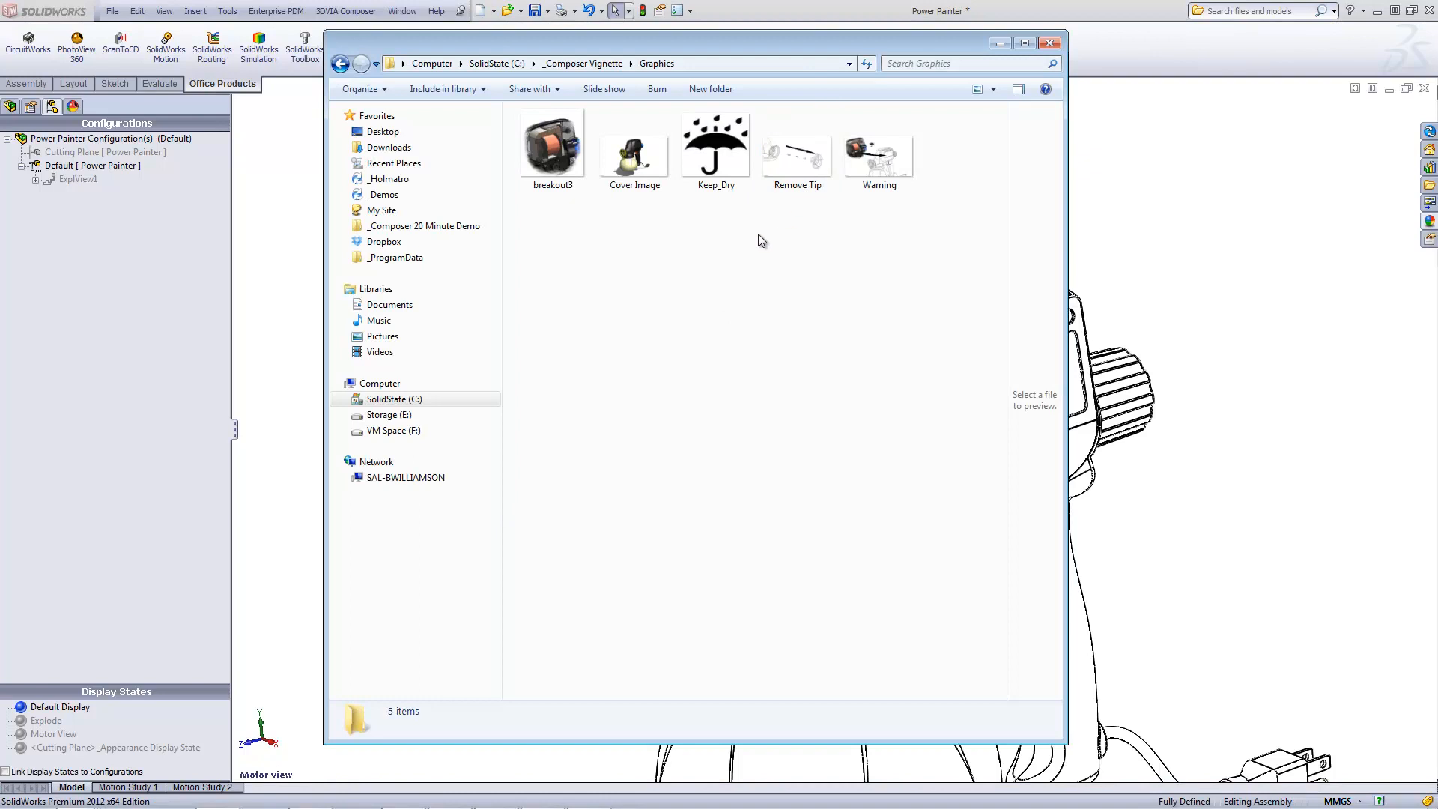
pyautogui.click(569, 63)
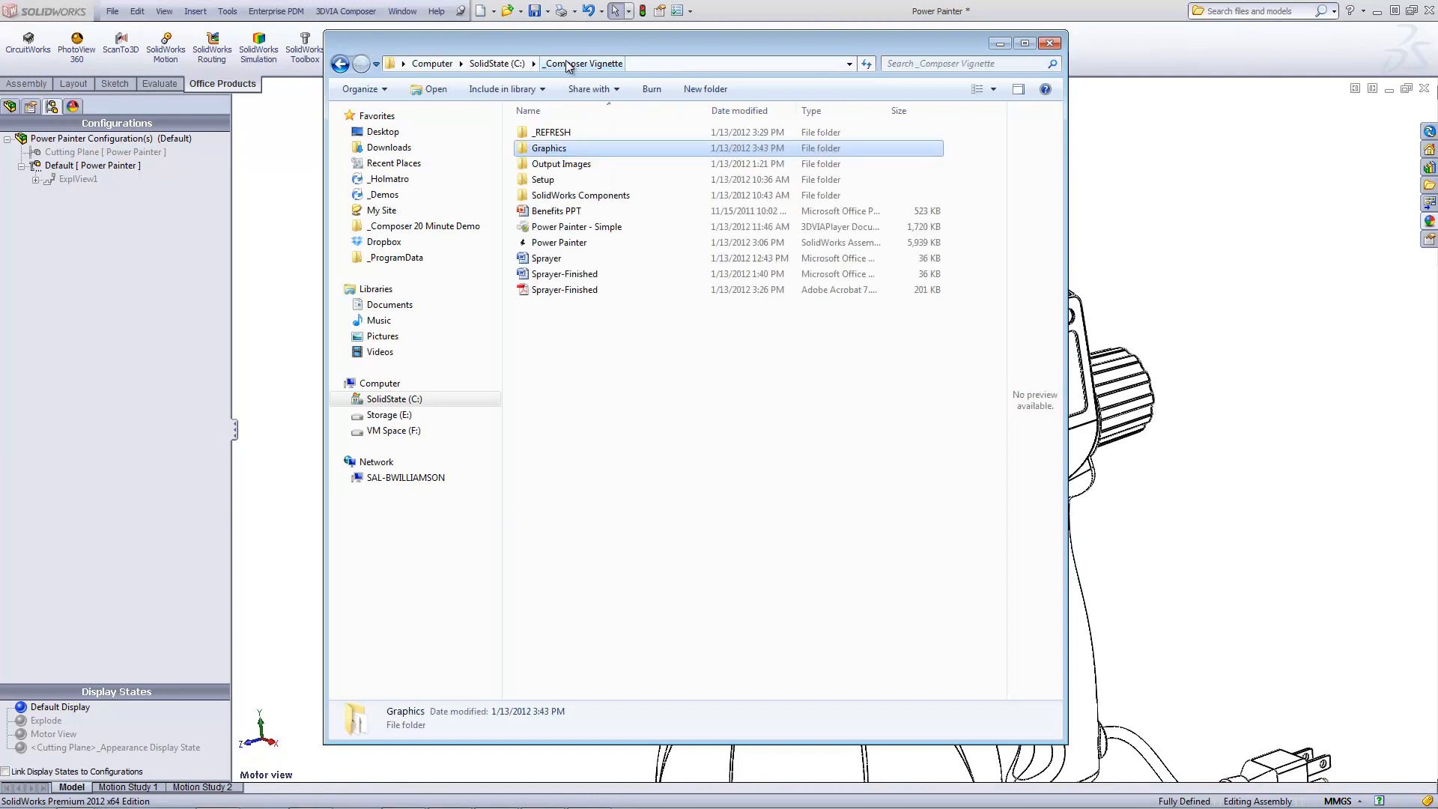
pyautogui.doubleClick(552, 261)
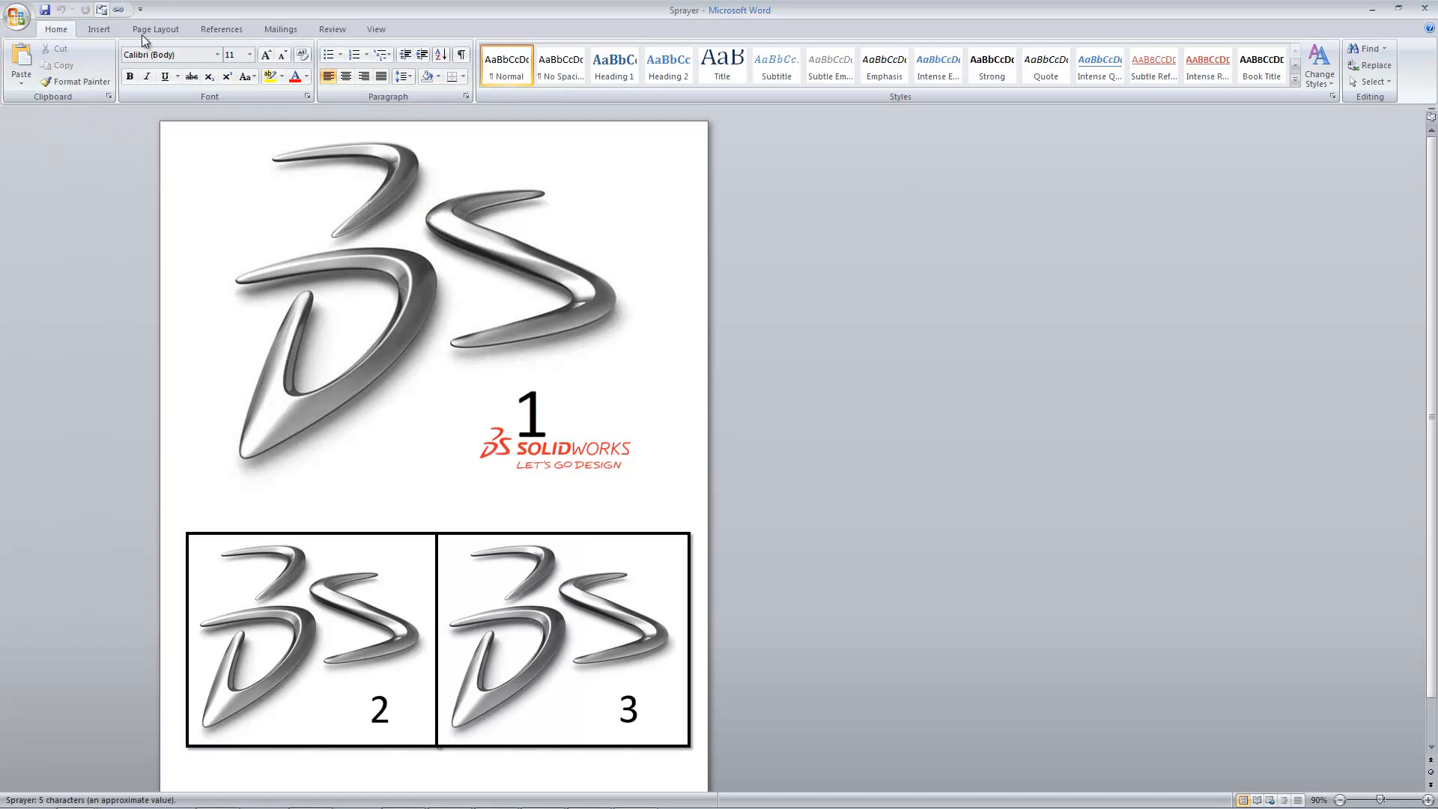
# Change the source of the third linked picture, Z DS logo 1, to Cover Image in the Graphics folder
pyautogui.click(119, 10)
pyautogui.click(180, 173)
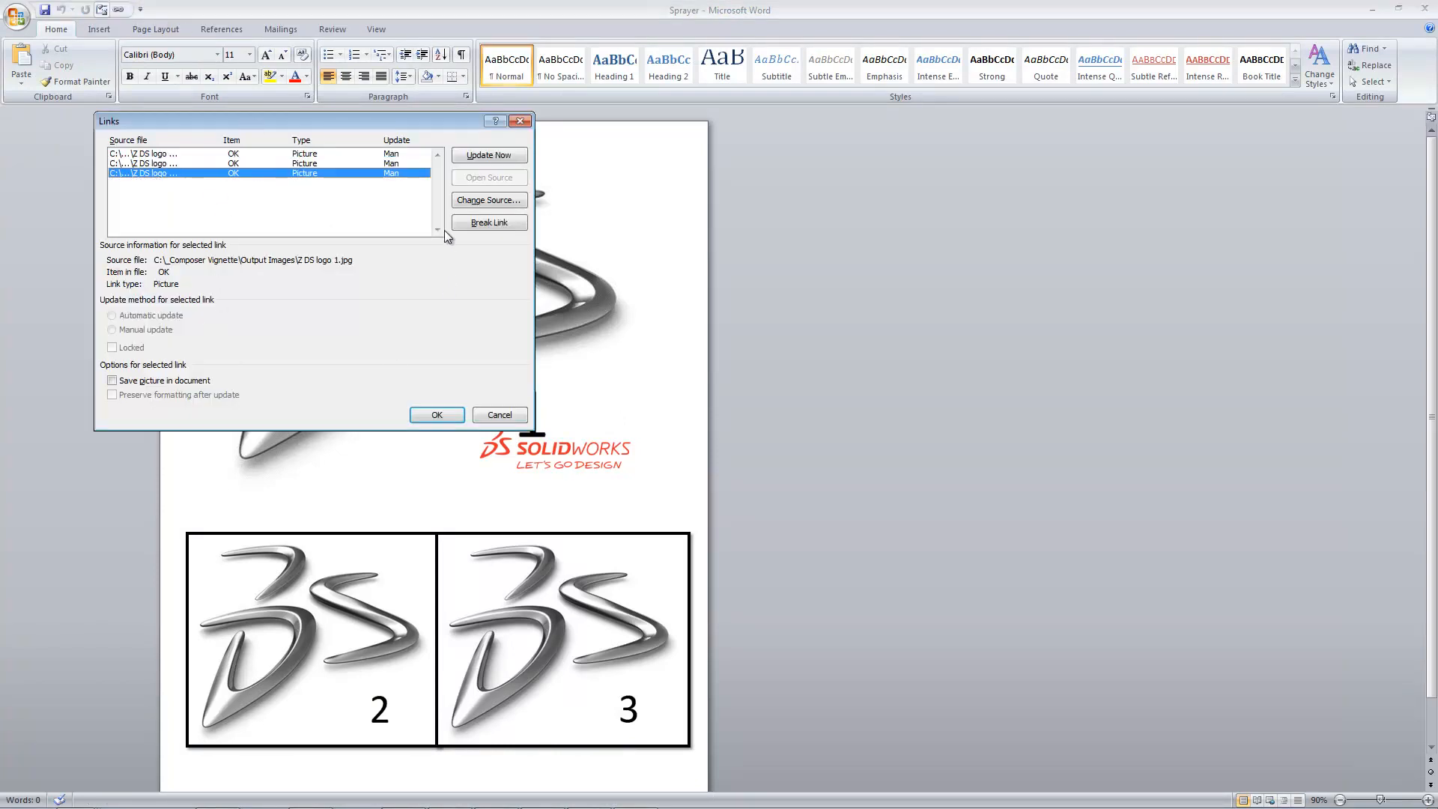
pyautogui.click(488, 201)
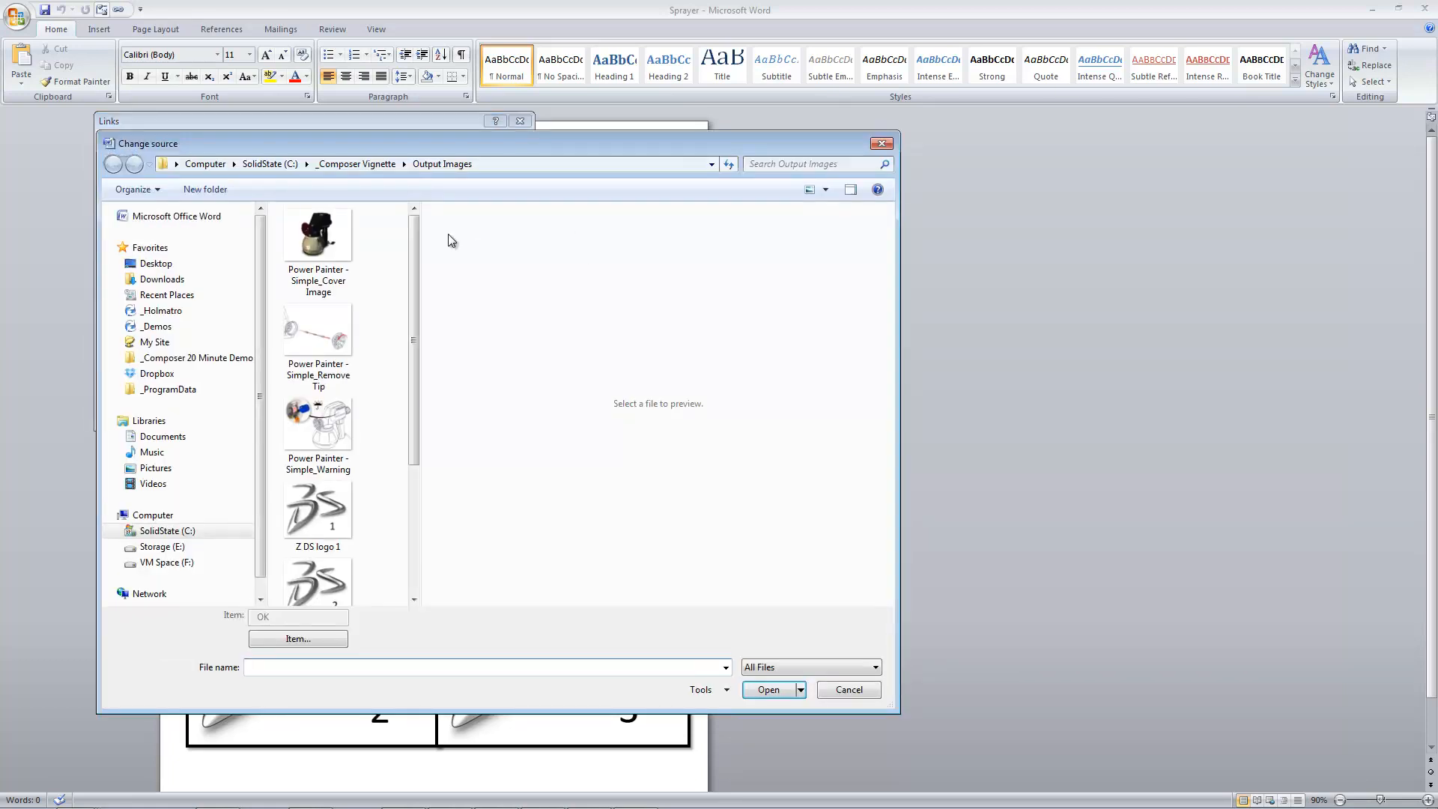
pyautogui.click(353, 163)
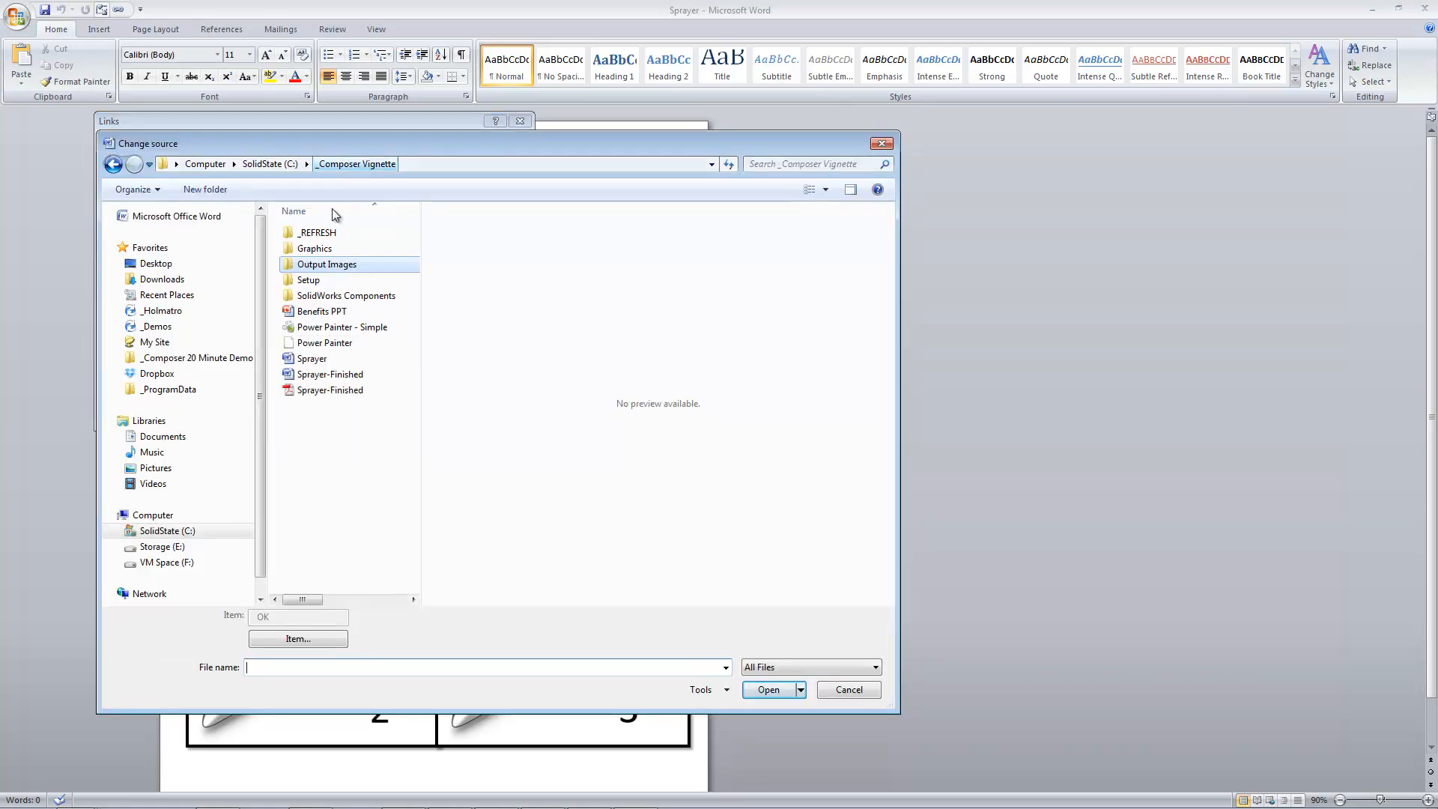
pyautogui.doubleClick(322, 252)
pyautogui.click(325, 329)
pyautogui.doubleClick(325, 330)
# Change the source of the first linked picture, Z DS logo 3, to the Warning image in the Graphics folder
pyautogui.click(194, 158)
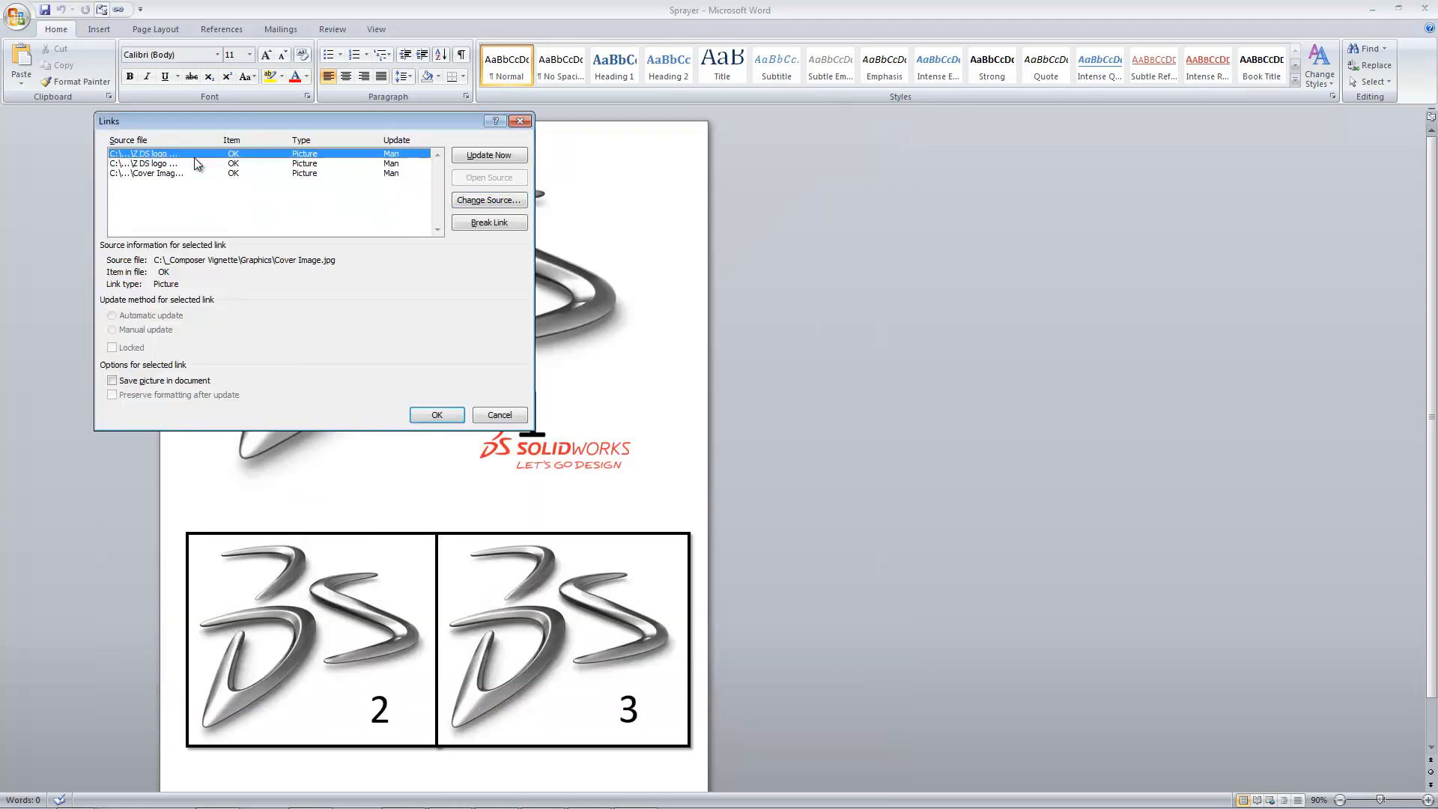
pyautogui.click(487, 201)
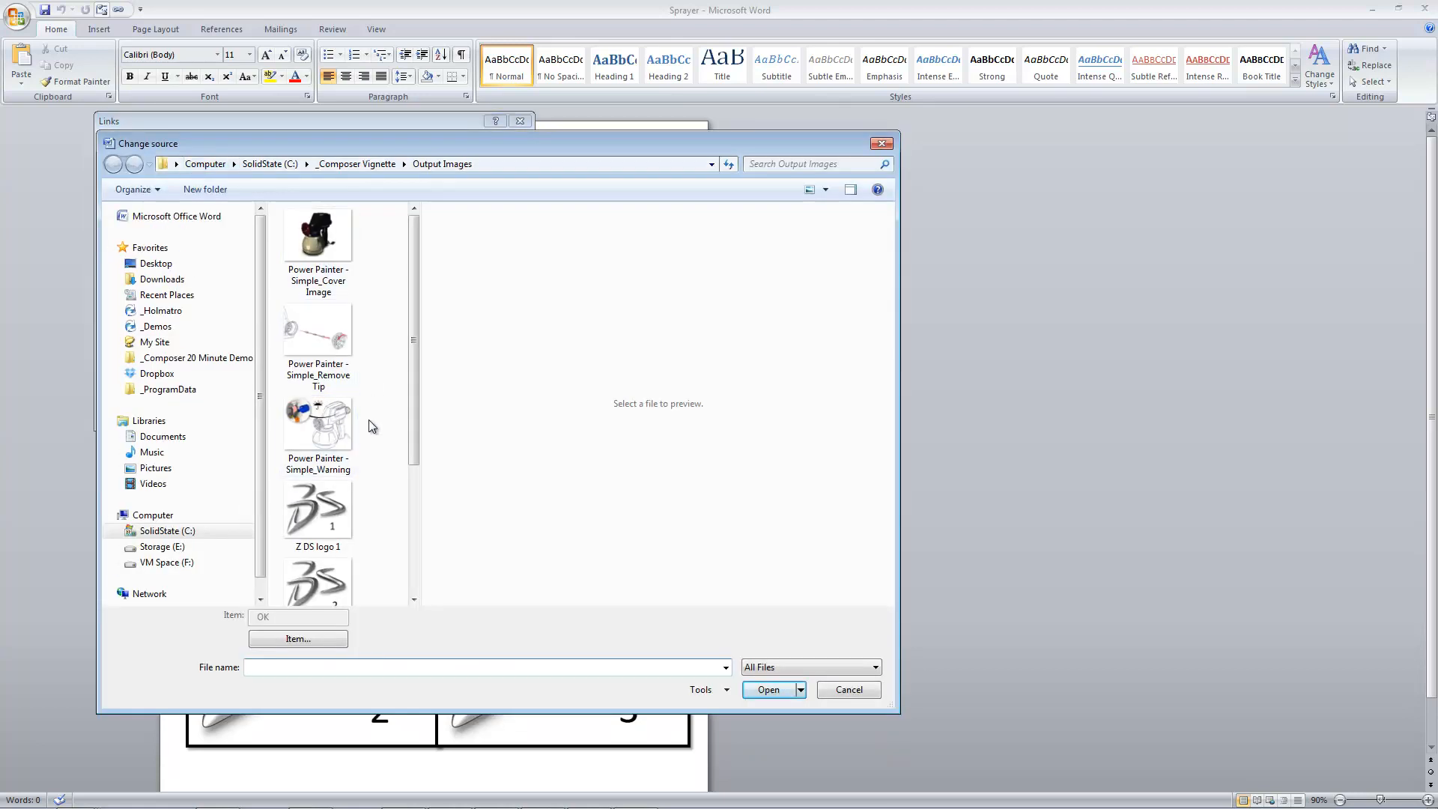
pyautogui.click(335, 164)
pyautogui.doubleClick(314, 248)
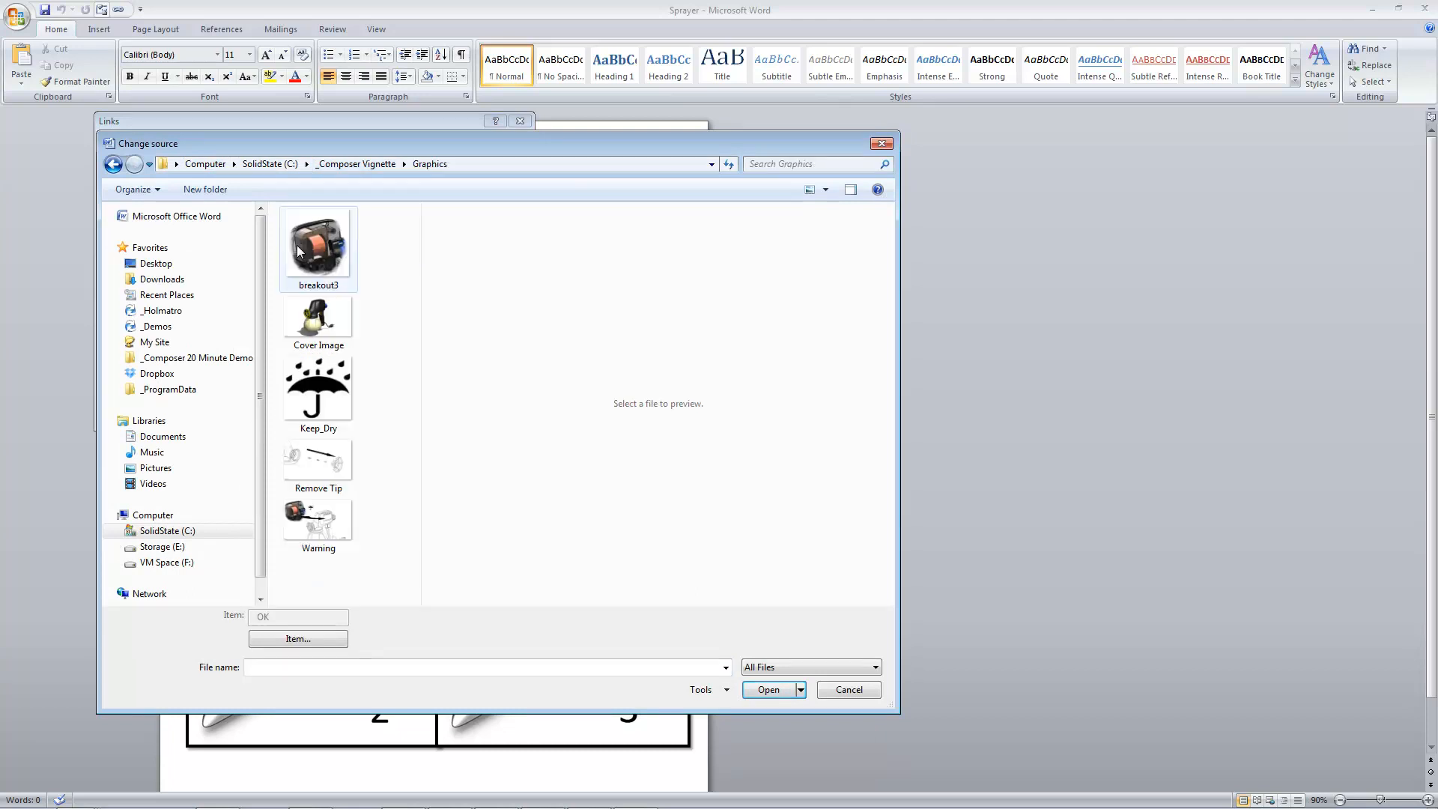
pyautogui.doubleClick(316, 520)
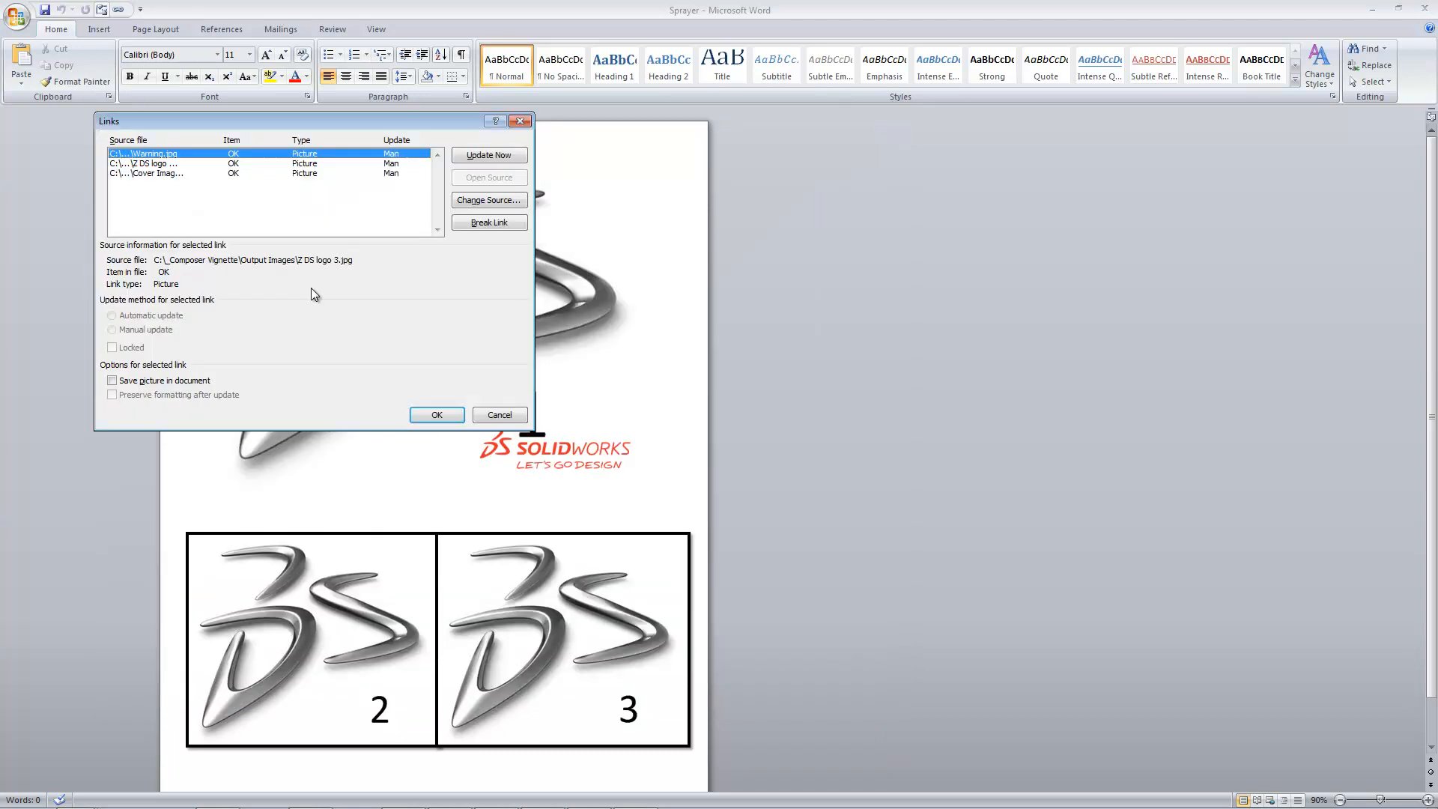
# Change the source of the second linked picture, Z DS logo 2, to the Remove Tip image in the Graphics folder
pyautogui.doubleClick(168, 164)
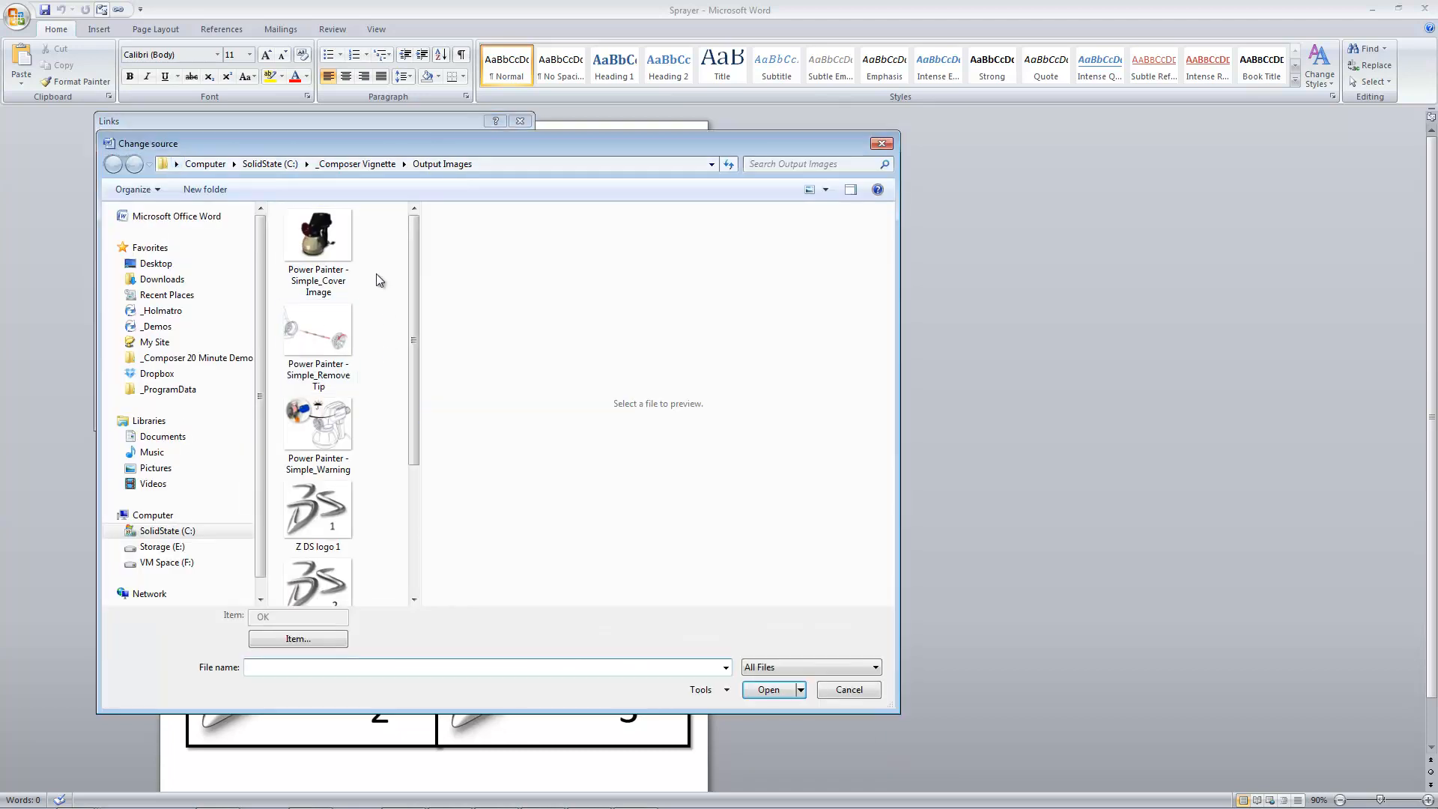
pyautogui.click(338, 166)
pyautogui.doubleClick(312, 228)
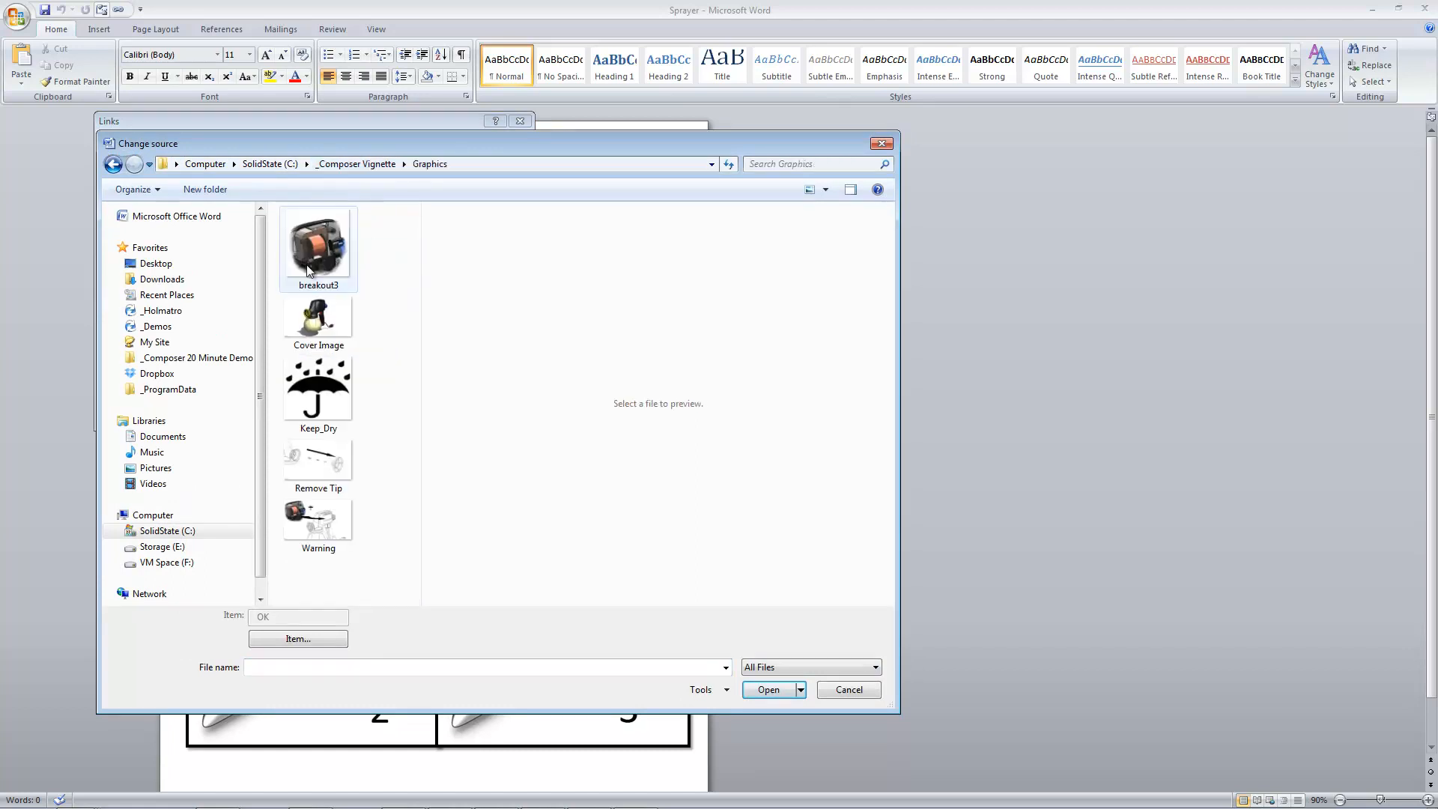
pyautogui.doubleClick(321, 464)
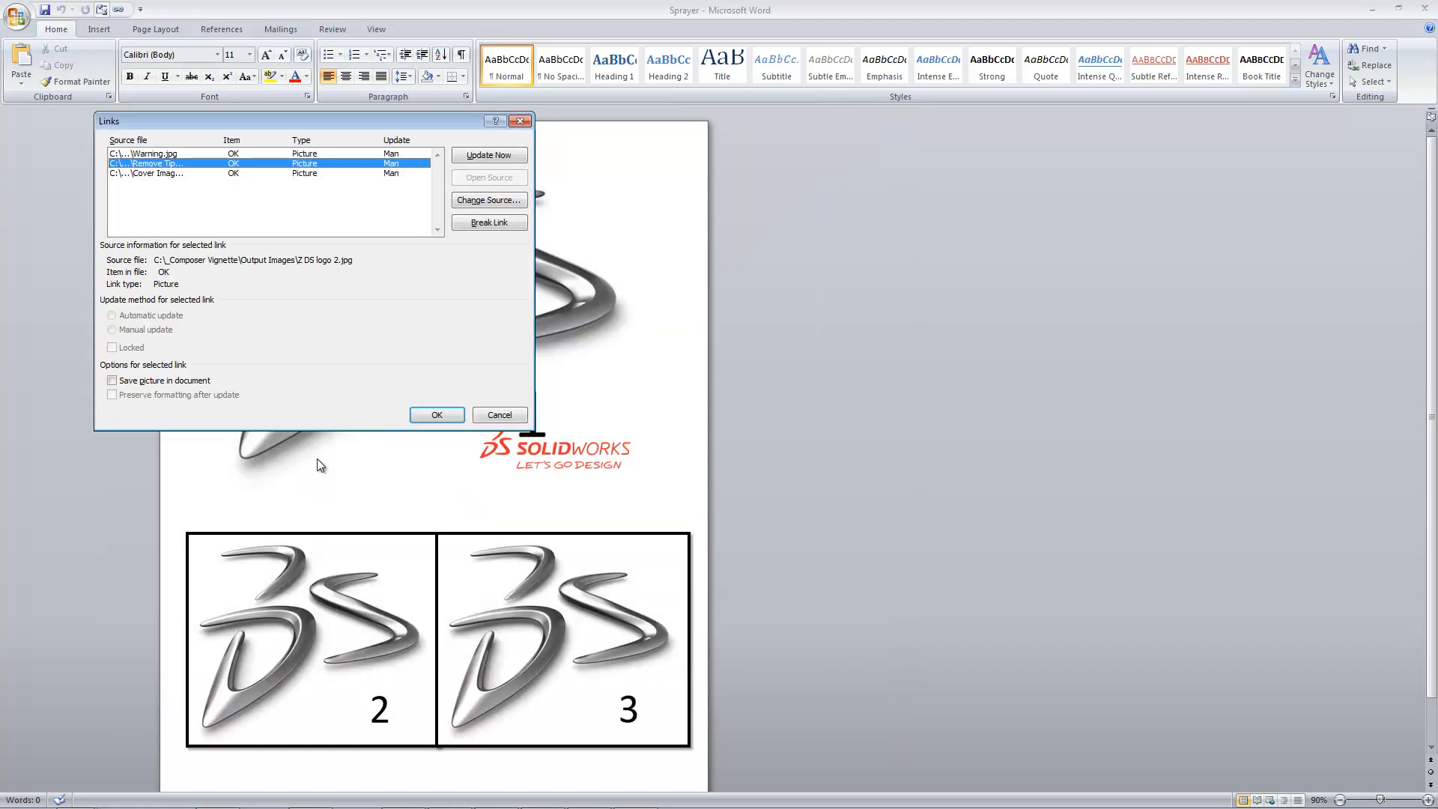
# Update all three relinked pictures in the document and accept the link changes
pyautogui.click(281, 154)
pyautogui.keyDown('ctrl'); pyautogui.click(290, 173); pyautogui.keyUp('ctrl')
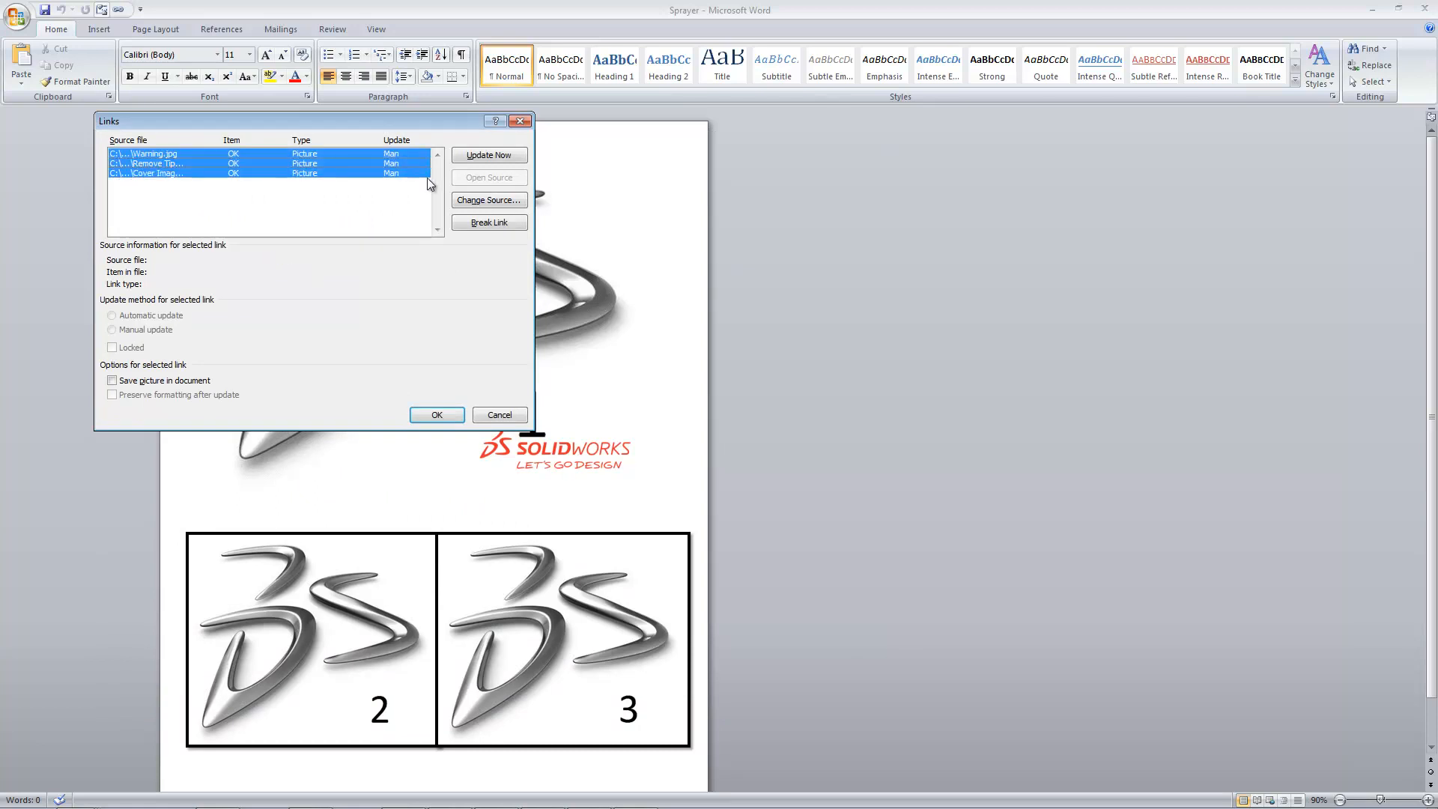
pyautogui.click(473, 155)
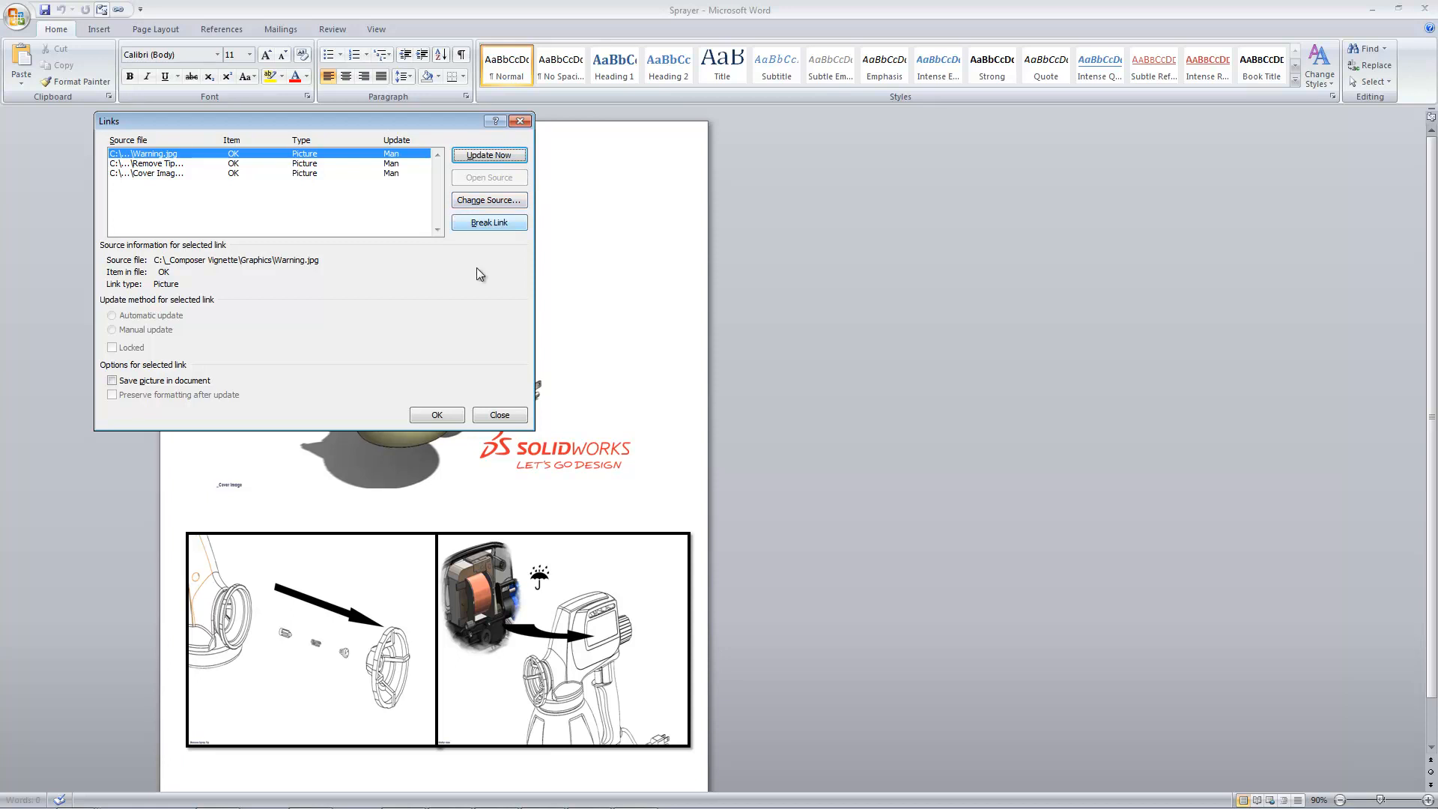
pyautogui.click(458, 415)
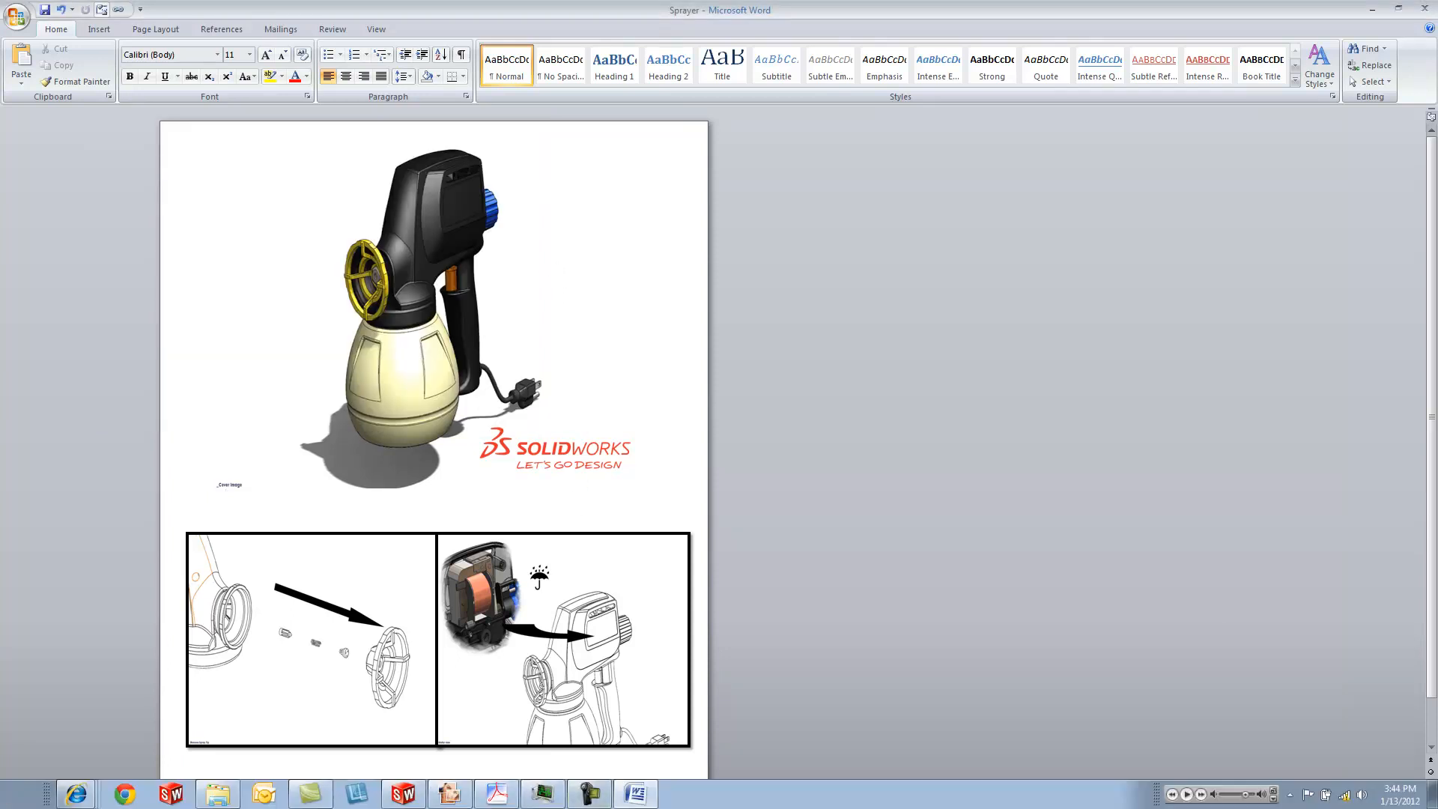
# Examine the tip-removal and warning pictures in the Composer-based version of the Sprayer document
pyautogui.click(497, 793)
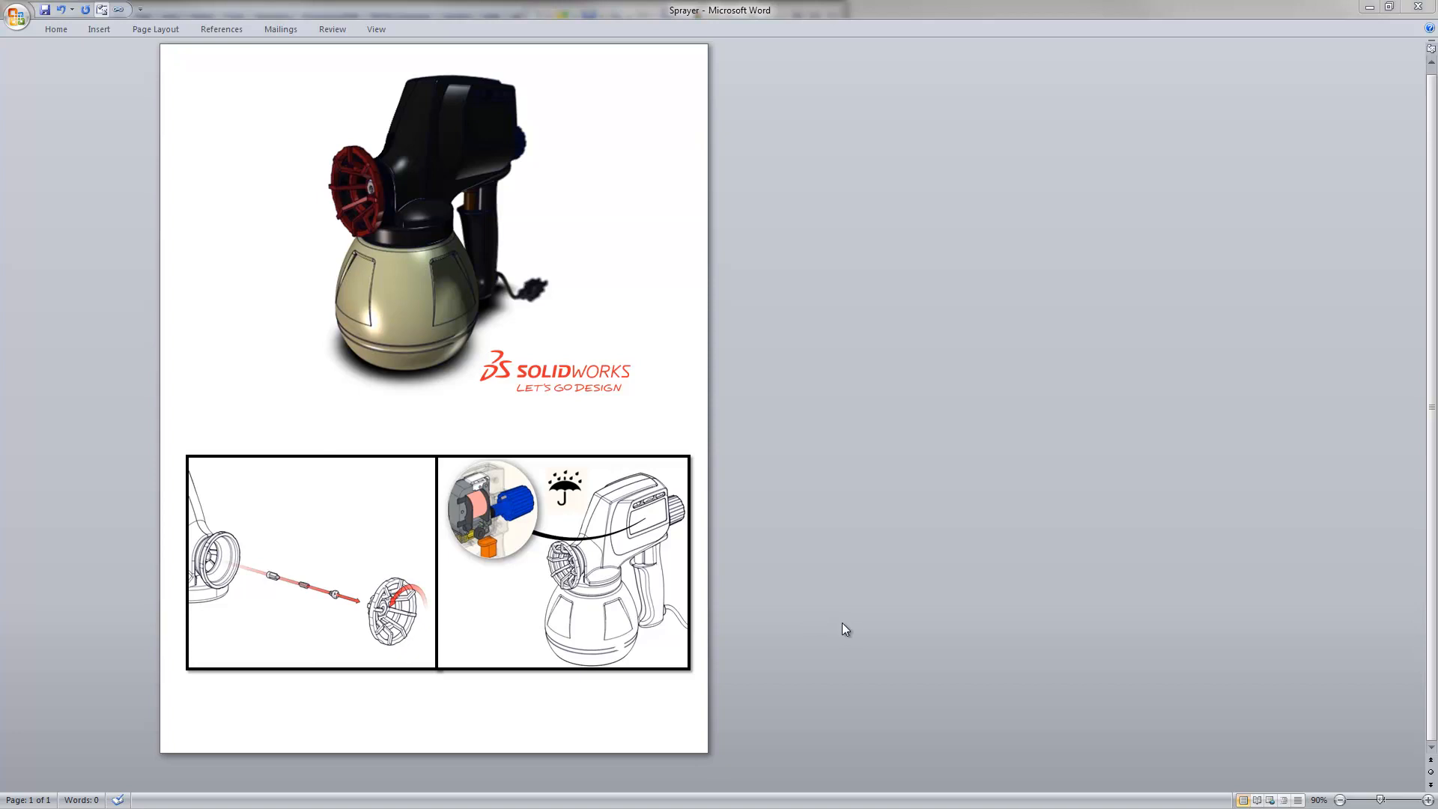
pyautogui.click(377, 509)
pyautogui.click(531, 541)
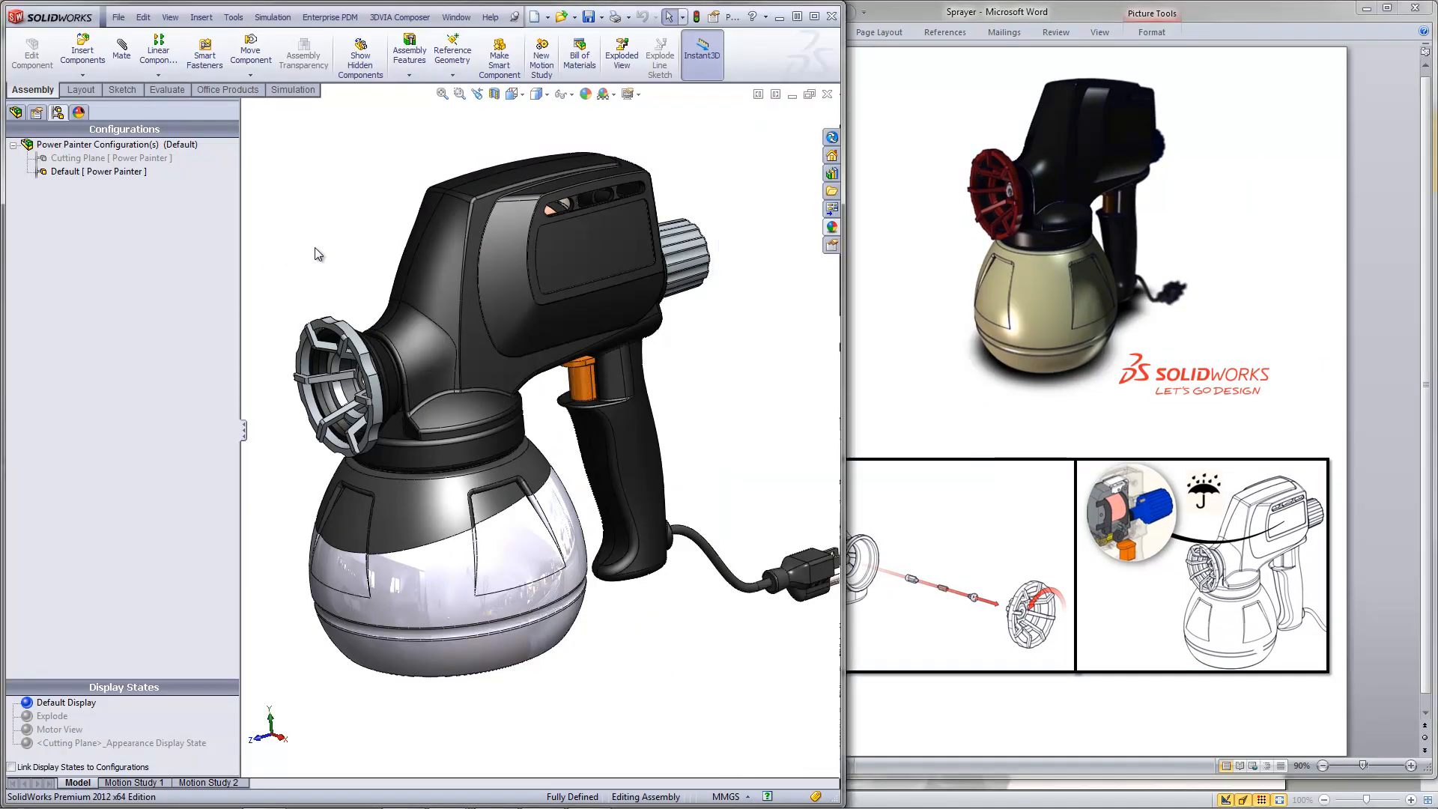
# Look over the Power Painter assembly in SolidWorks, then switch to 3DVIA Composer and examine the Remove Tip and Warning views
pyautogui.moveTo(355, 279); pyautogui.dragTo(355, 280, button='middle')
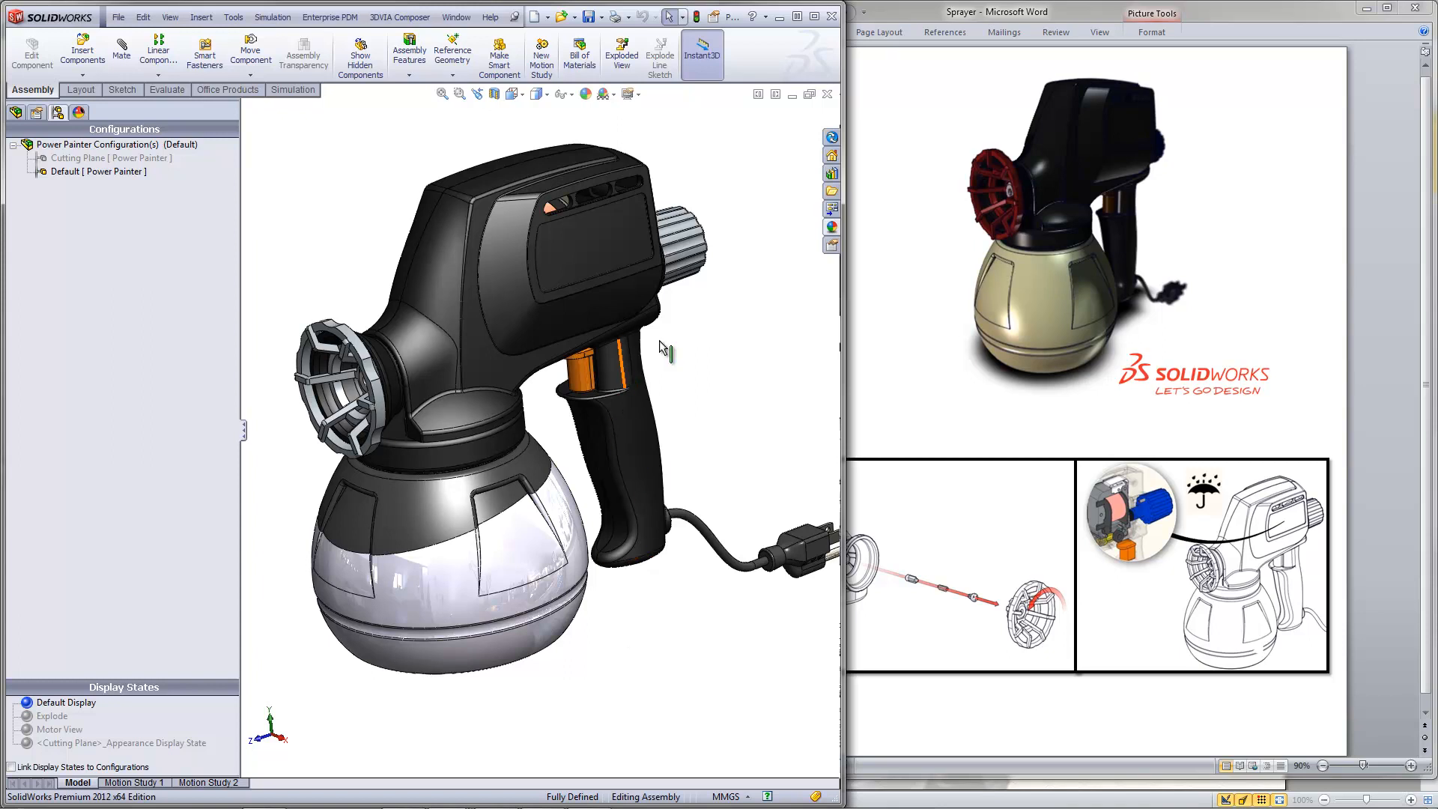
pyautogui.click(779, 16)
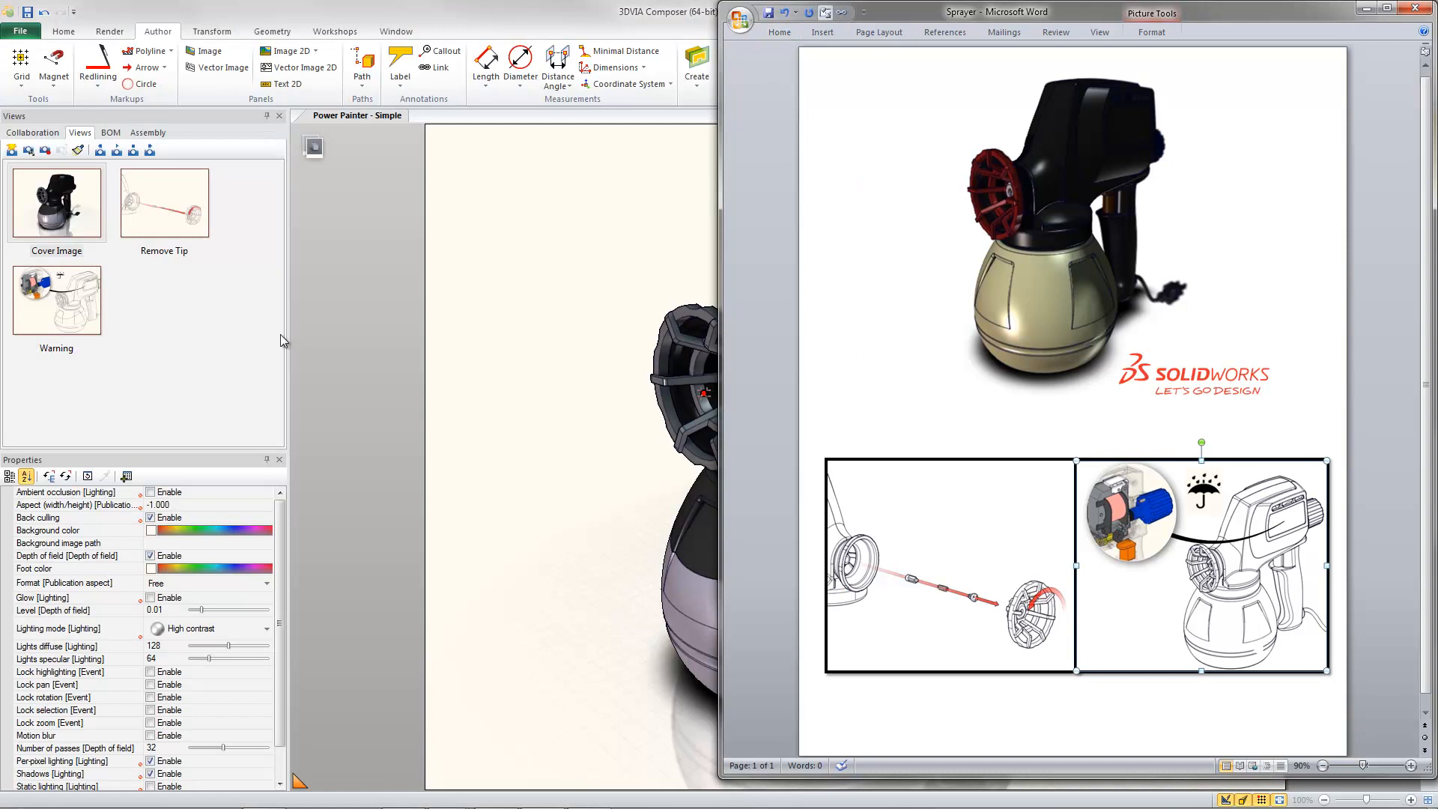
pyautogui.click(352, 328)
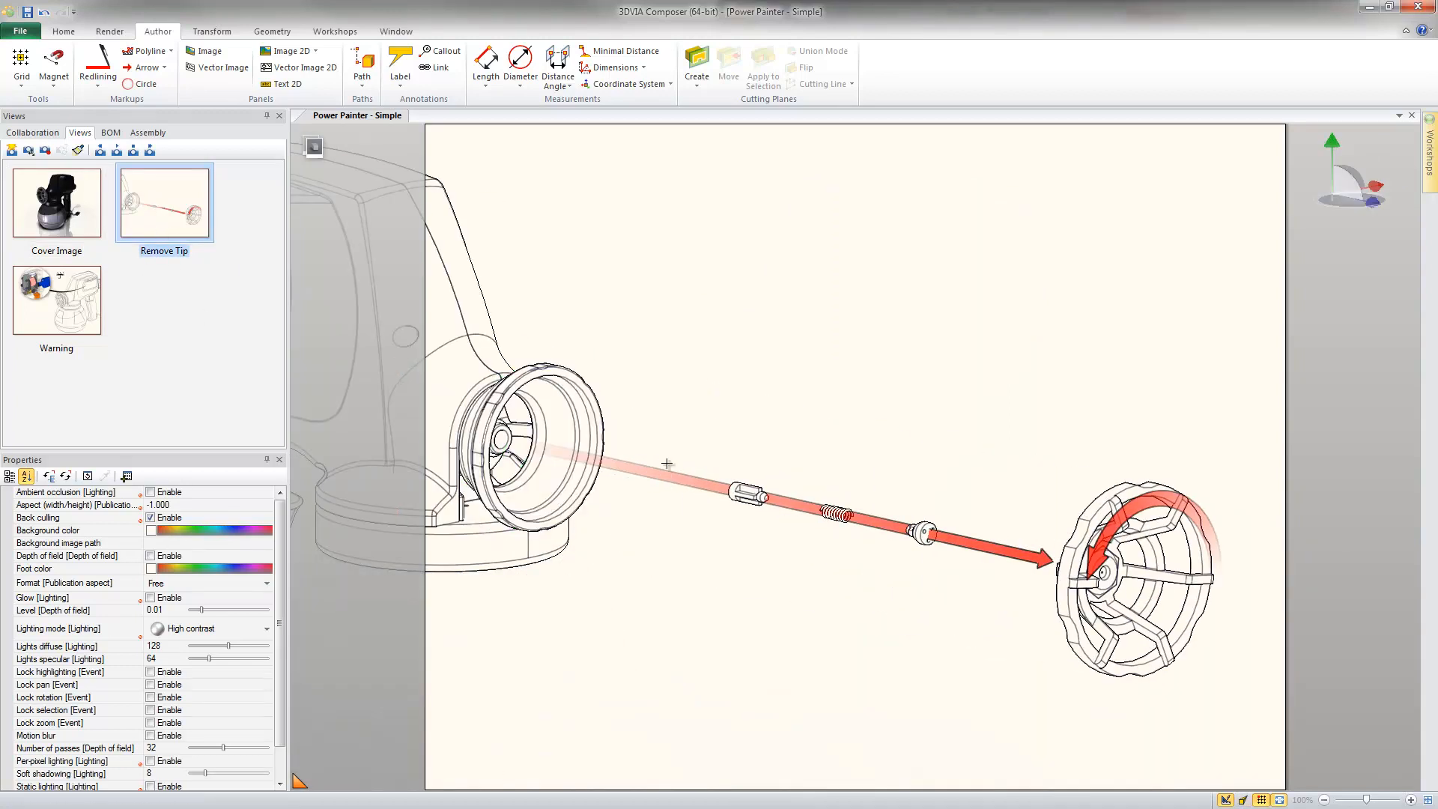
pyautogui.click(67, 322)
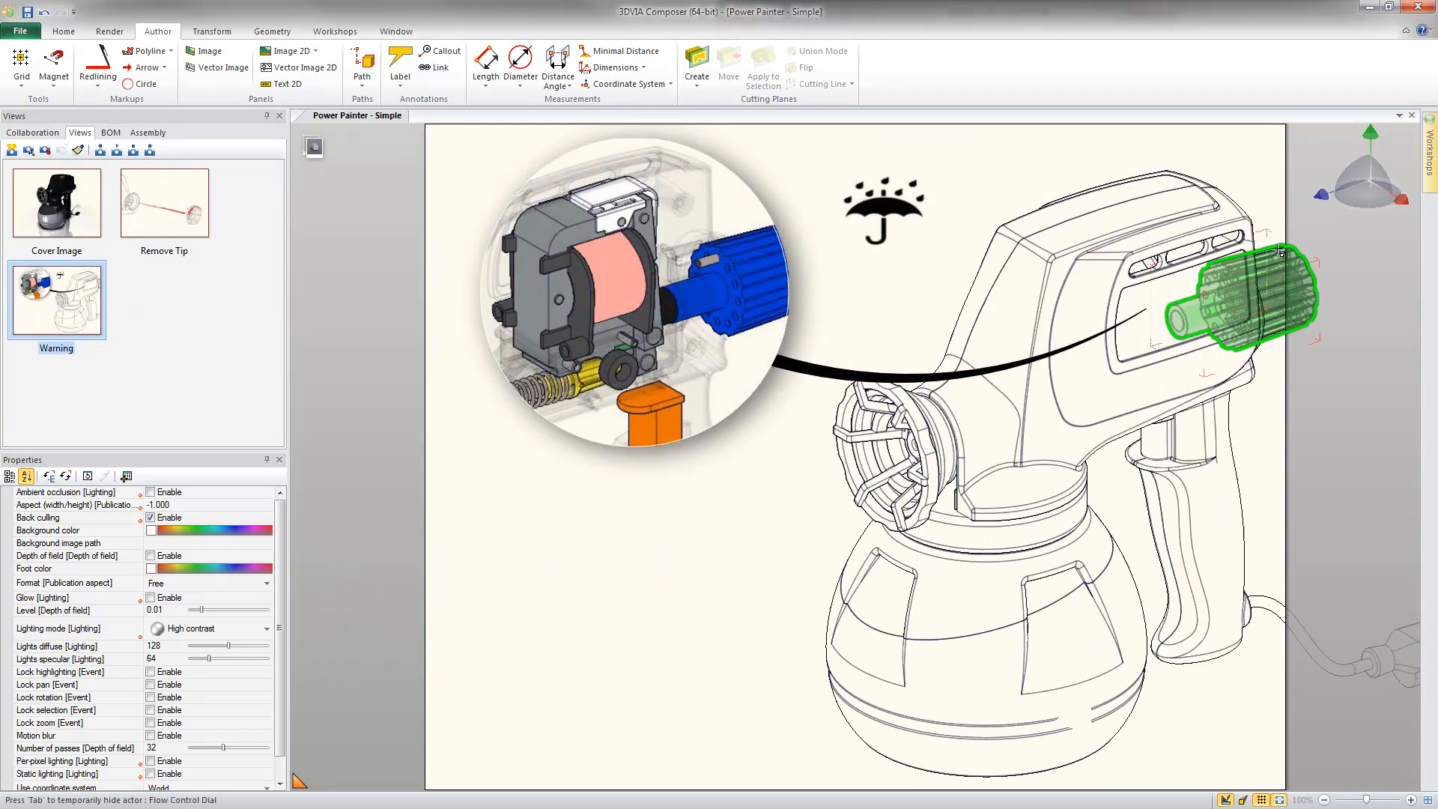
# Set the Remove Tip view's render mode to Flat Technical and update the saved view
pyautogui.click(188, 196)
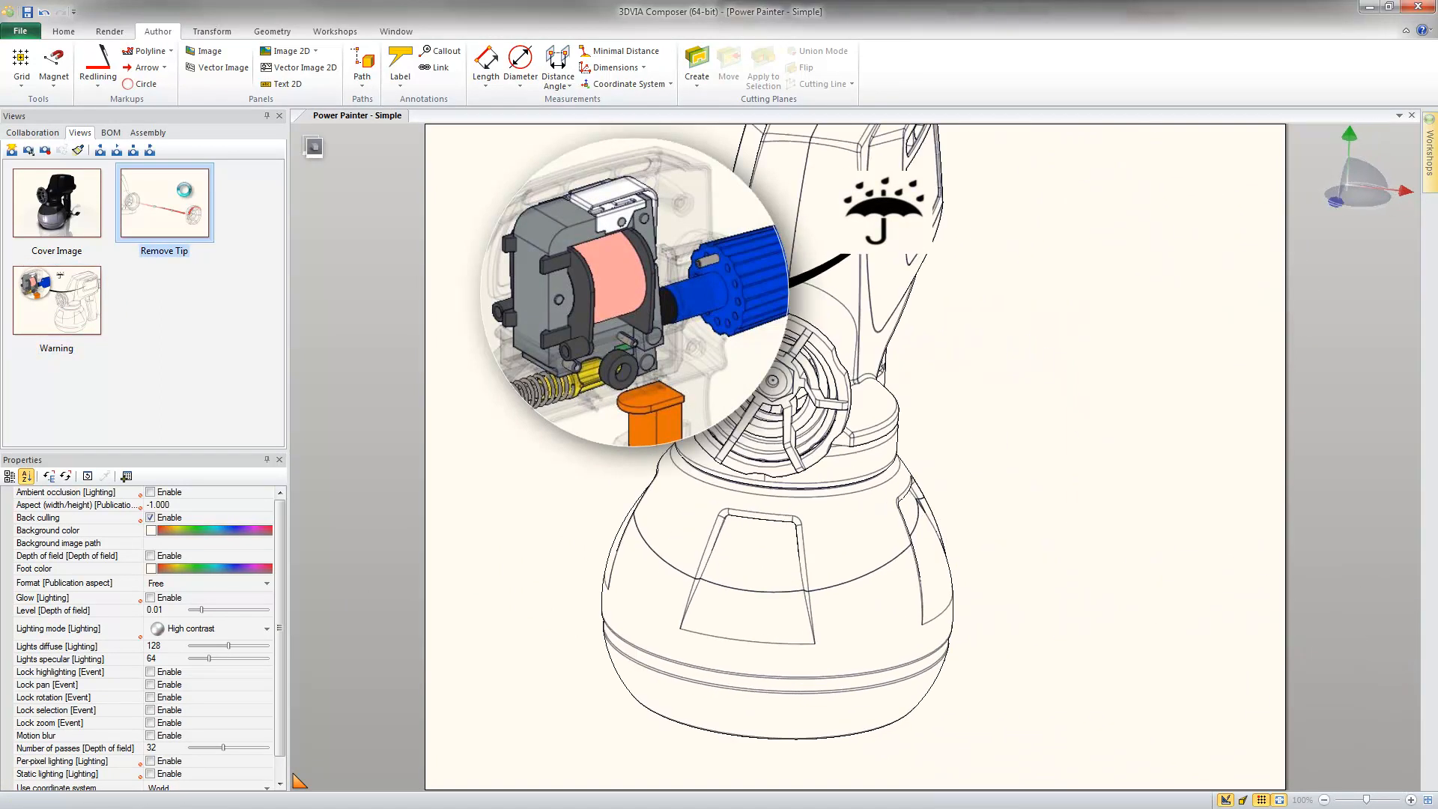
pyautogui.click(110, 32)
pyautogui.click(29, 87)
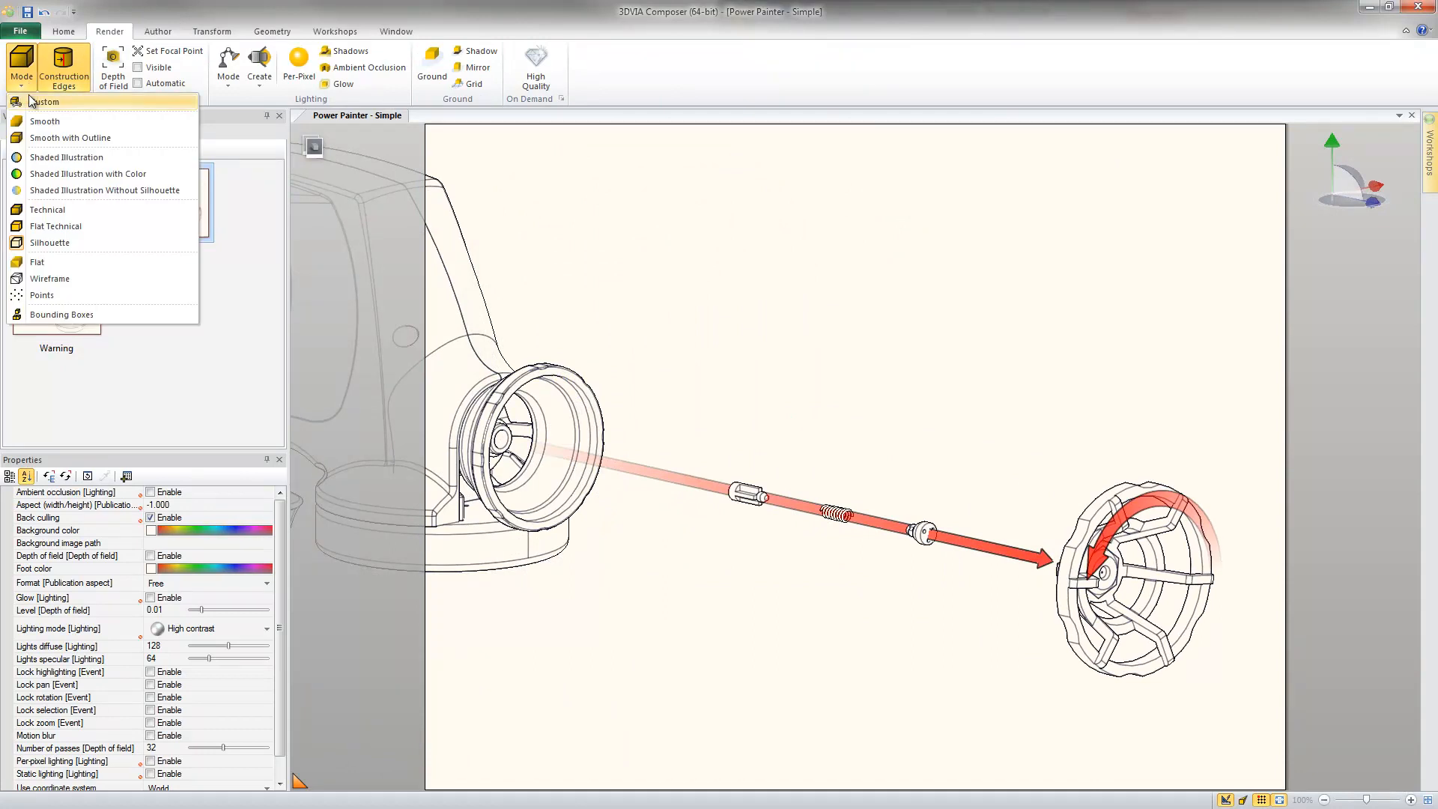
pyautogui.click(42, 226)
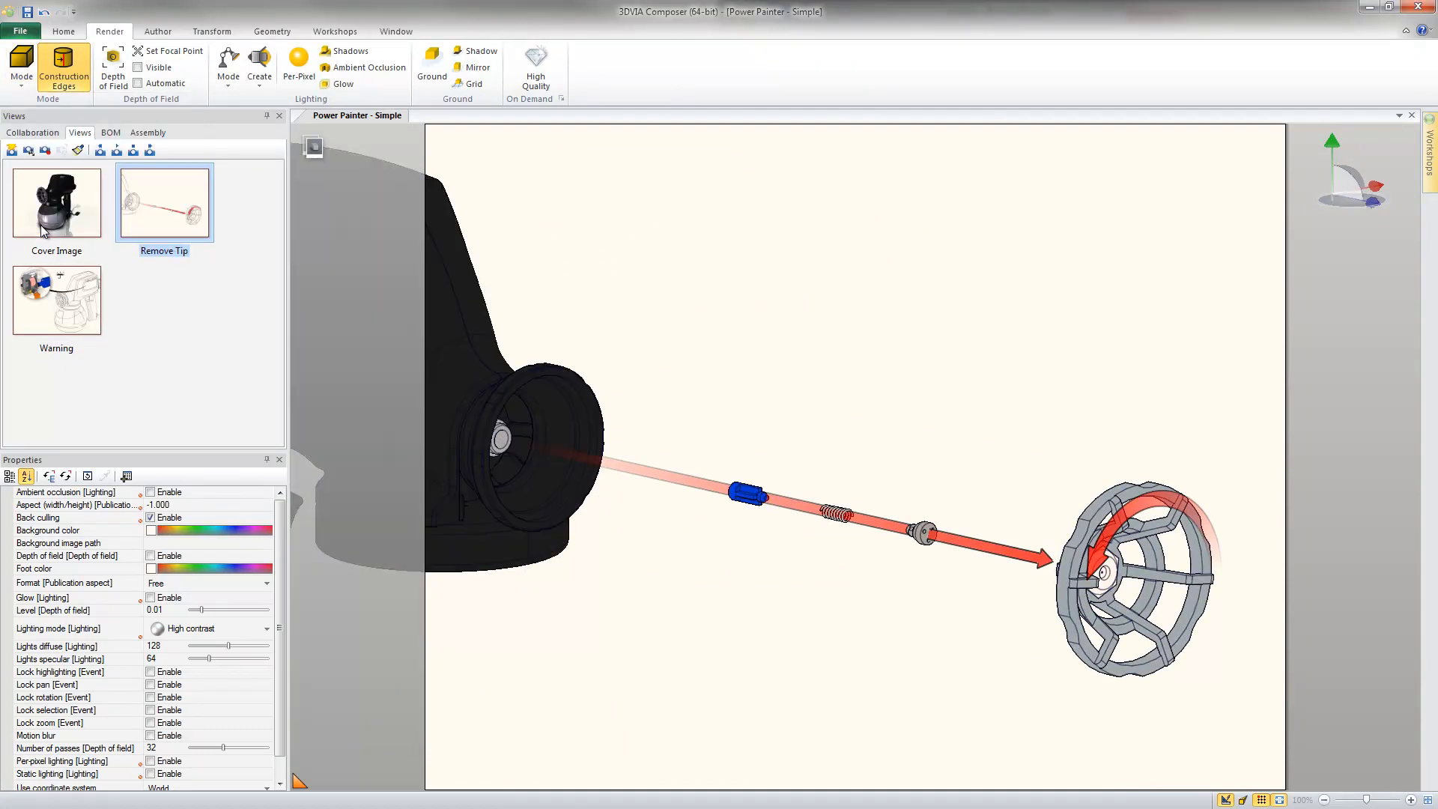
pyautogui.click(45, 151)
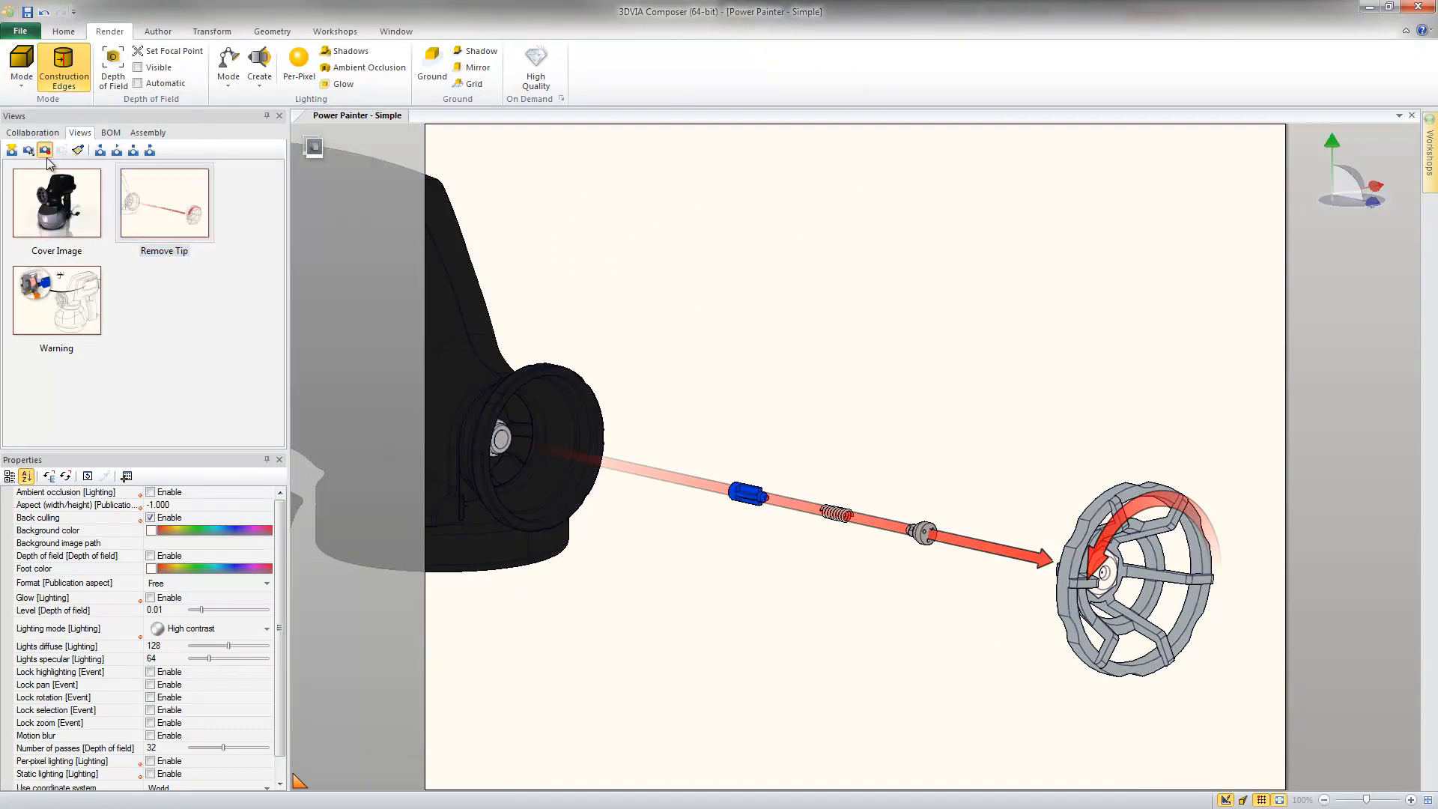
# Set the Warning view's render mode to Flat Technical and update the saved view
pyautogui.click(78, 297)
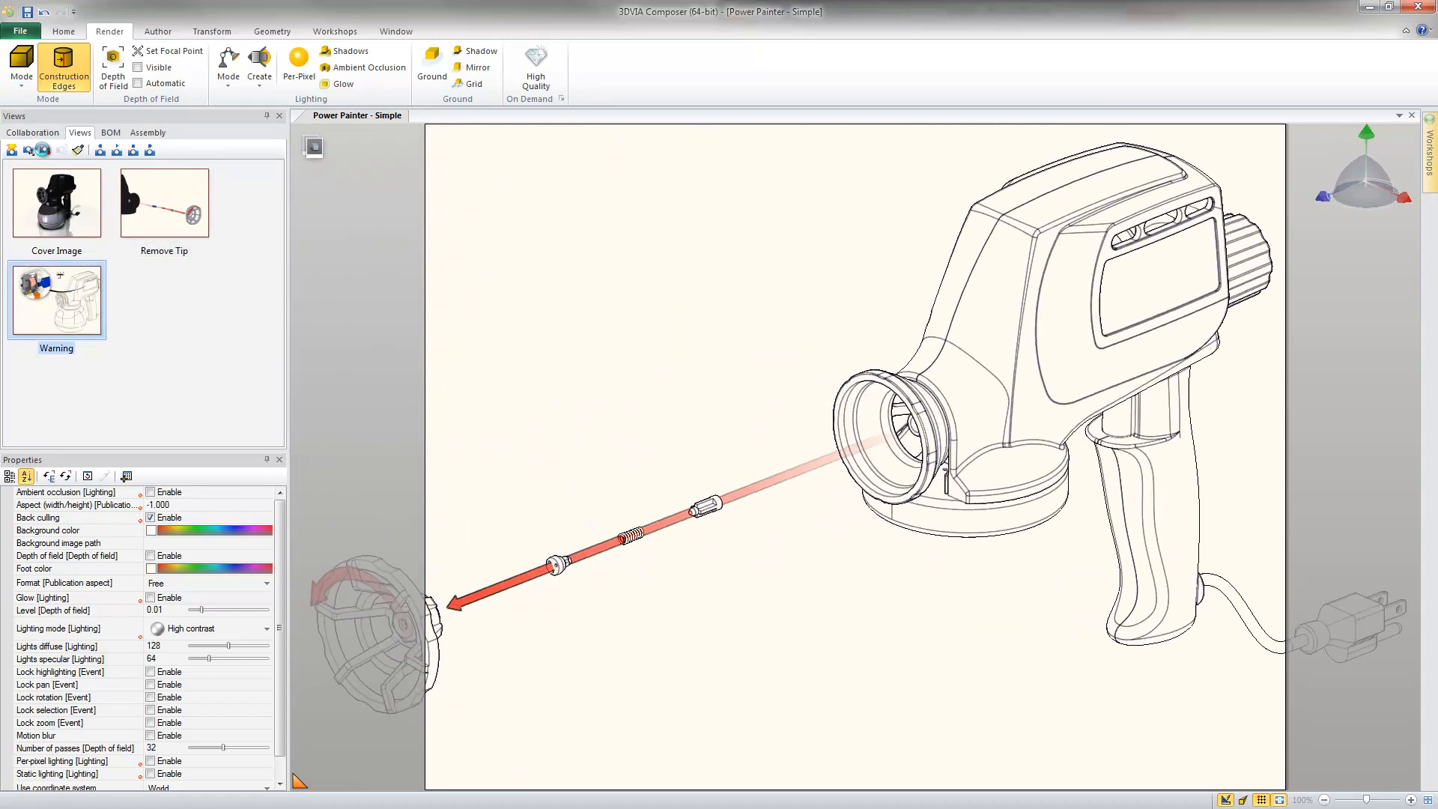
pyautogui.click(22, 84)
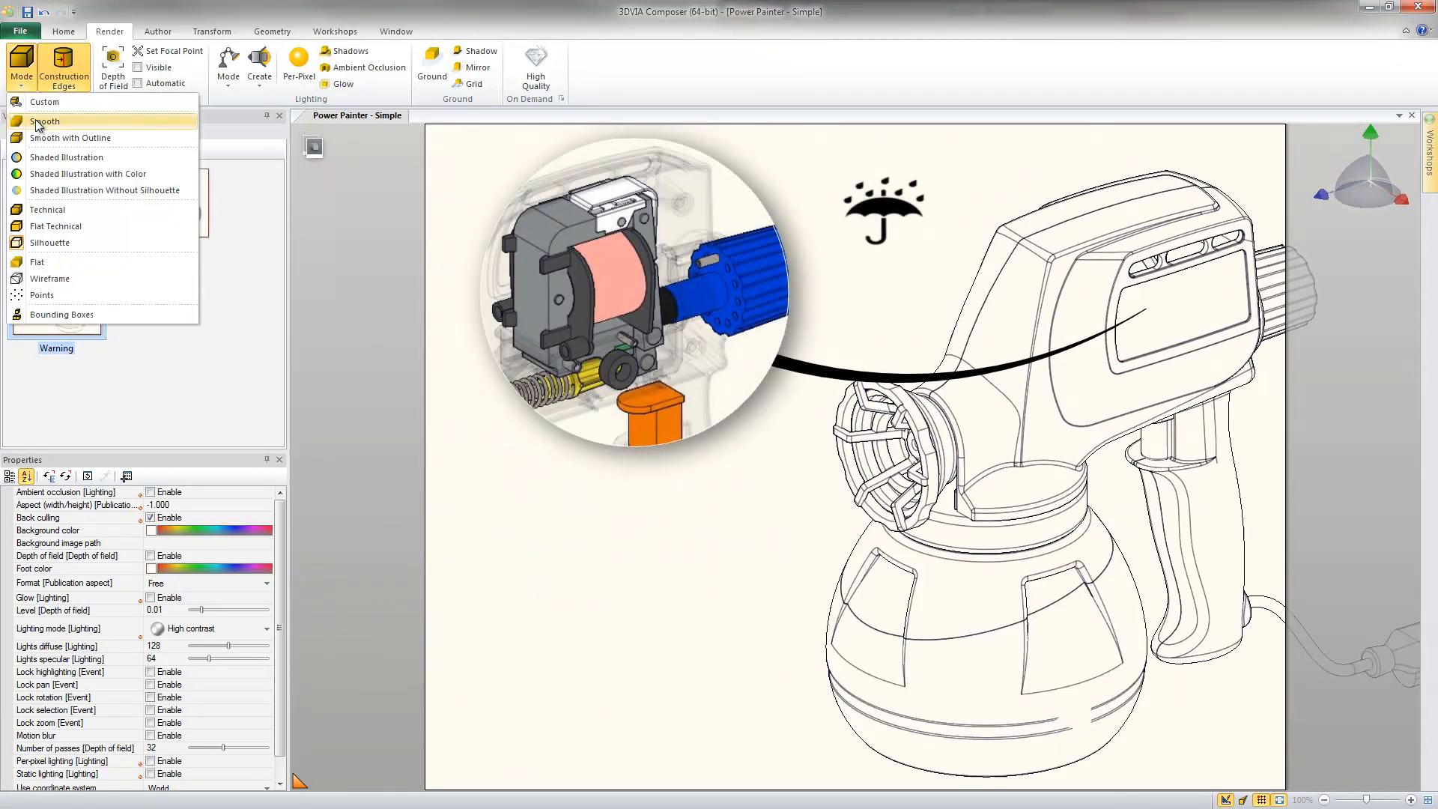
pyautogui.click(47, 227)
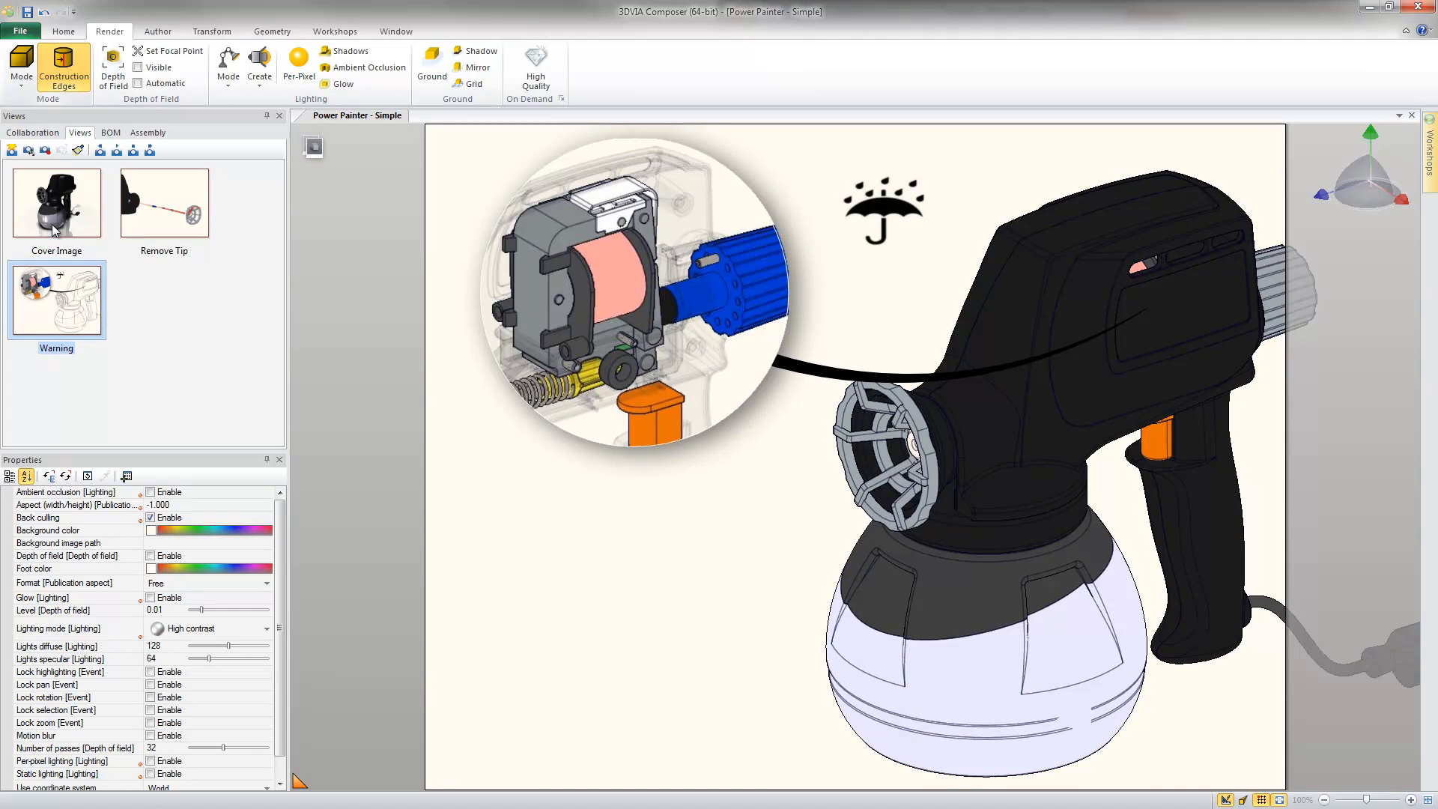
pyautogui.click(51, 151)
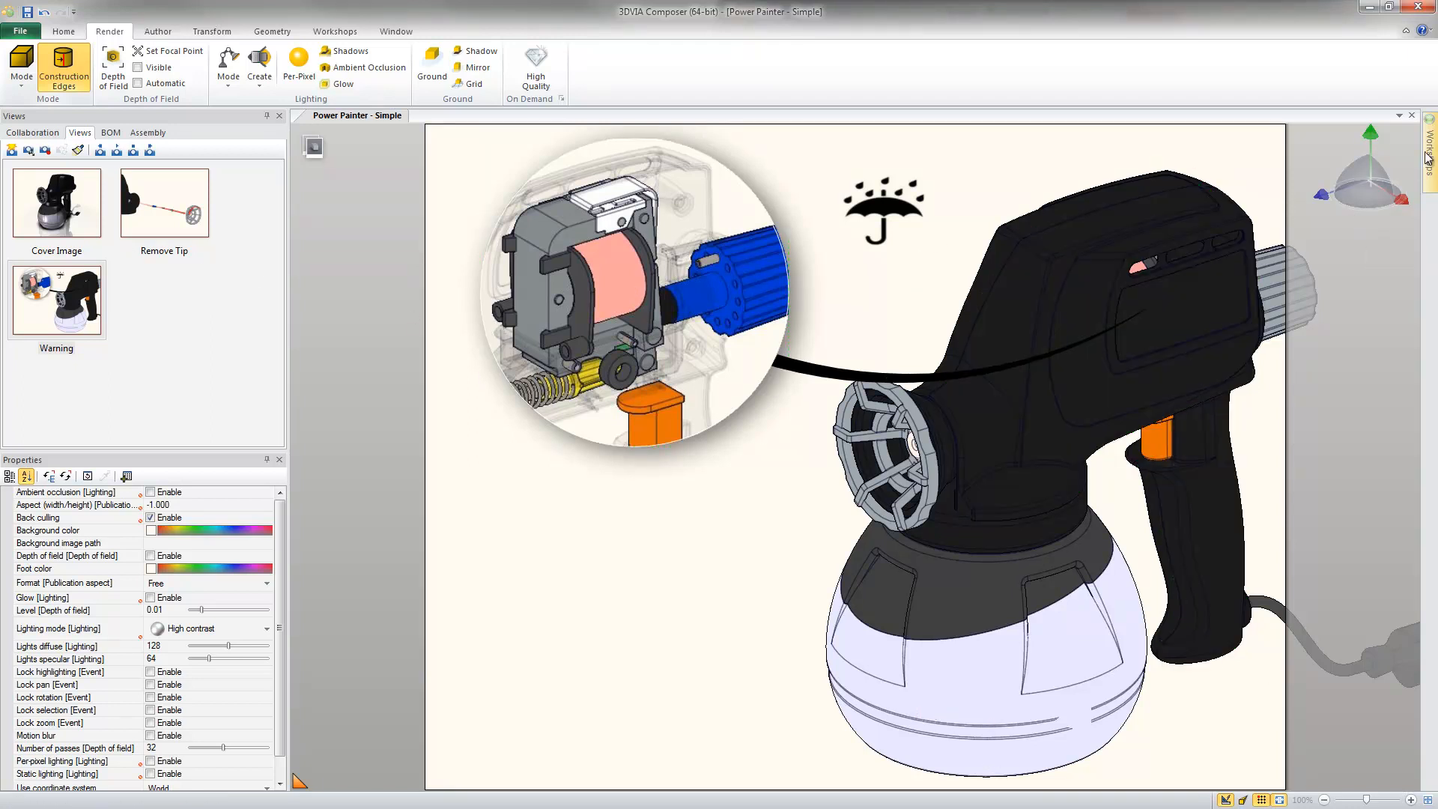
# Export high-resolution JPEG images with the PP-Instruction Sheets profile as Power Painter - Simple into the Output Images folder
pyautogui.moveTo(1429, 157)
pyautogui.click(1285, 135)
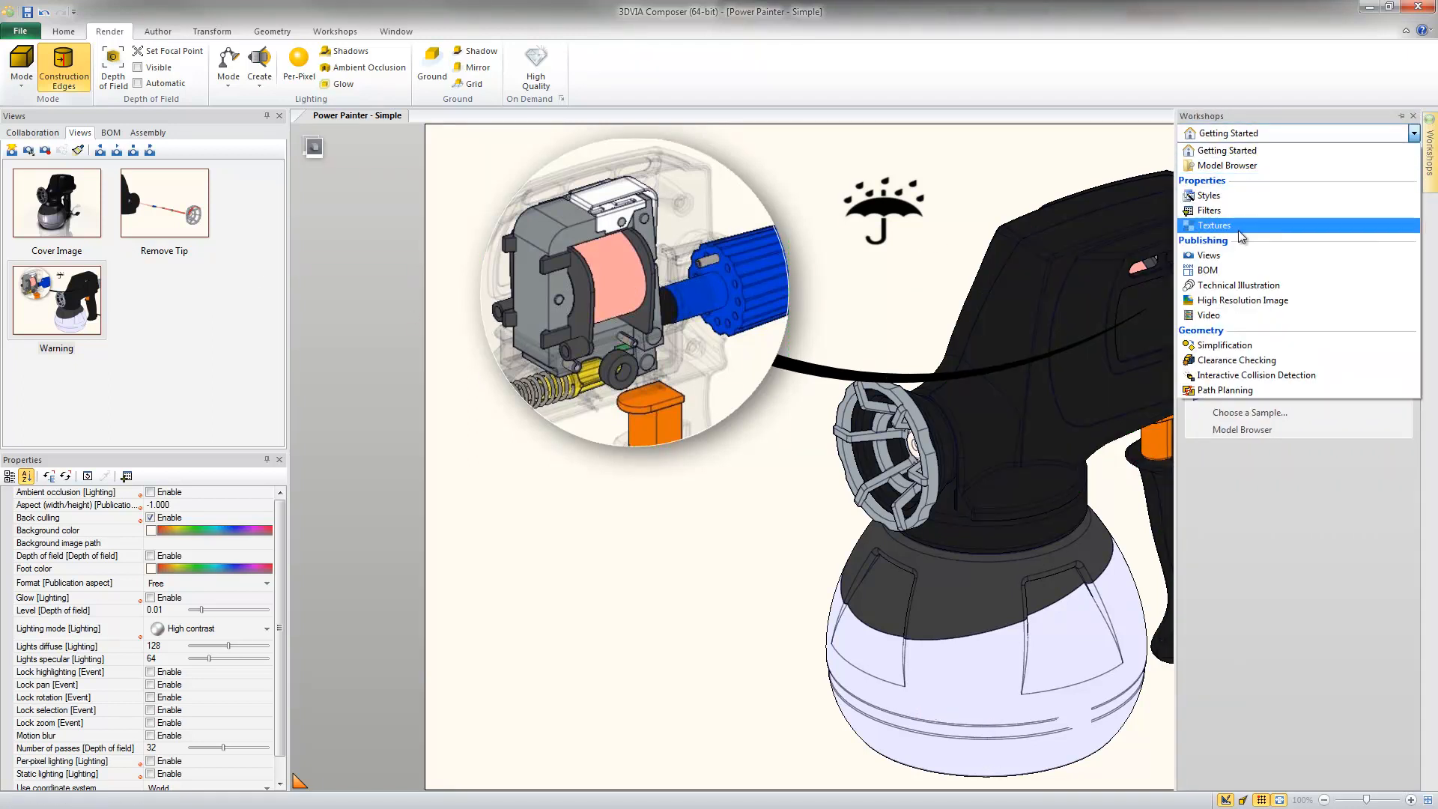
pyautogui.click(1241, 300)
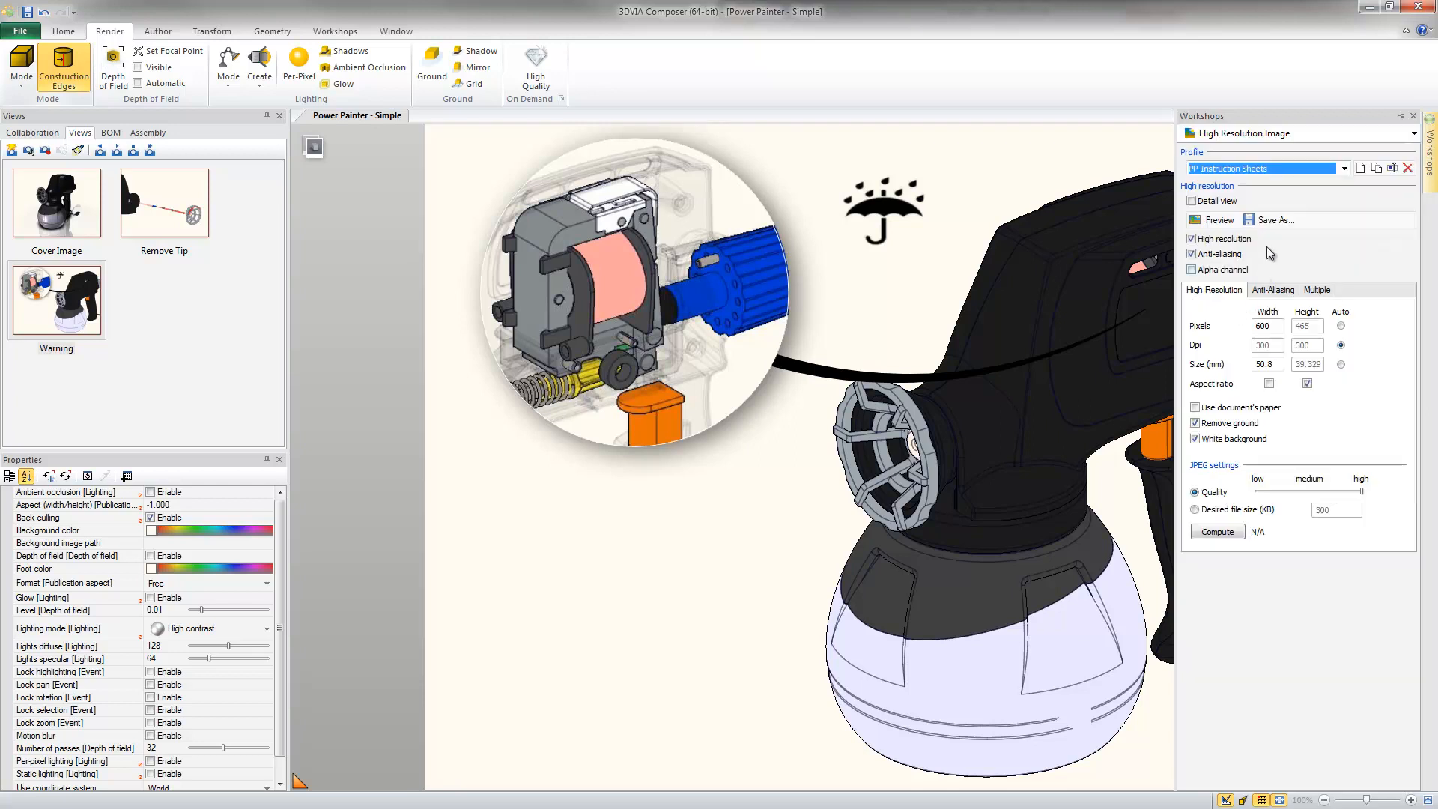
pyautogui.click(1273, 222)
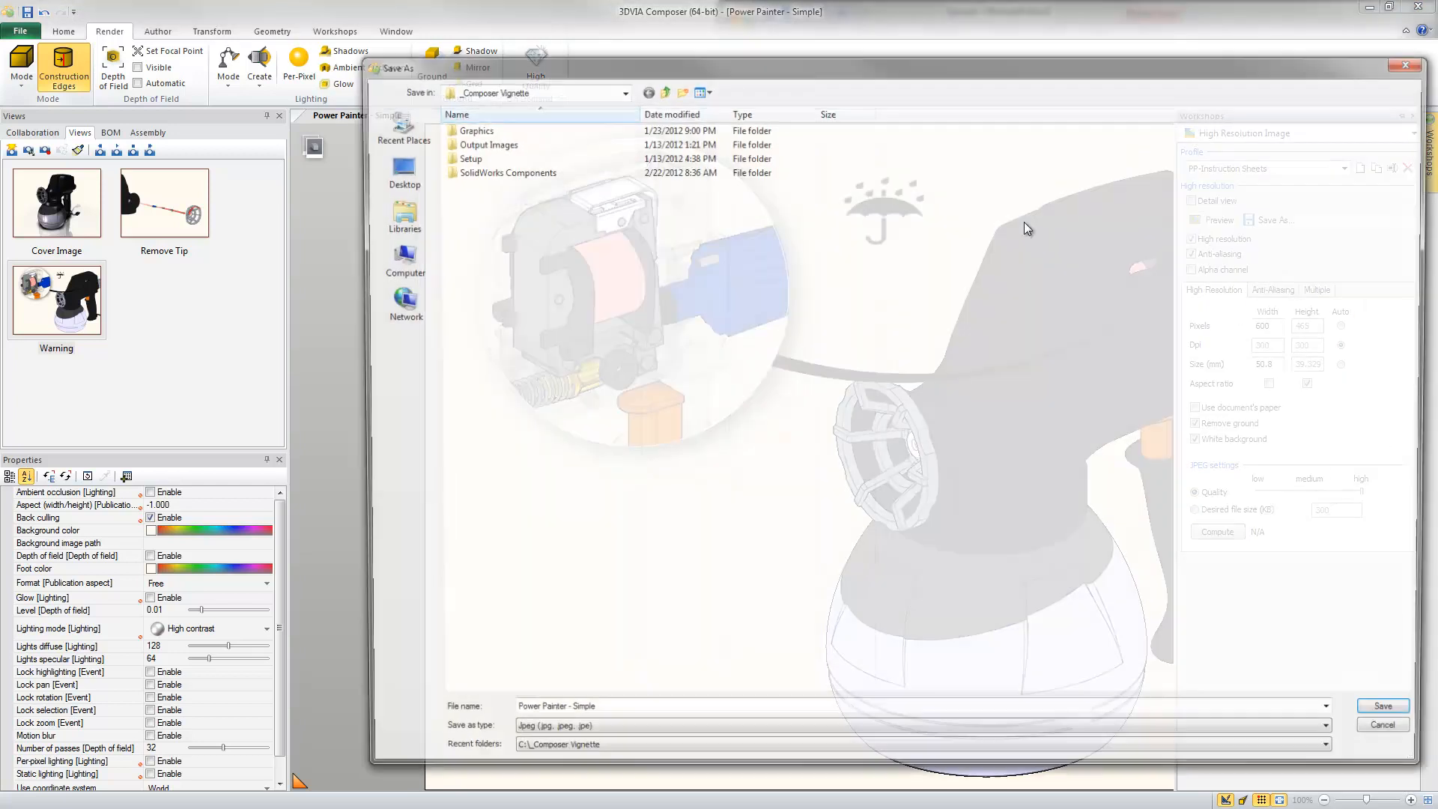
pyautogui.doubleClick(479, 142)
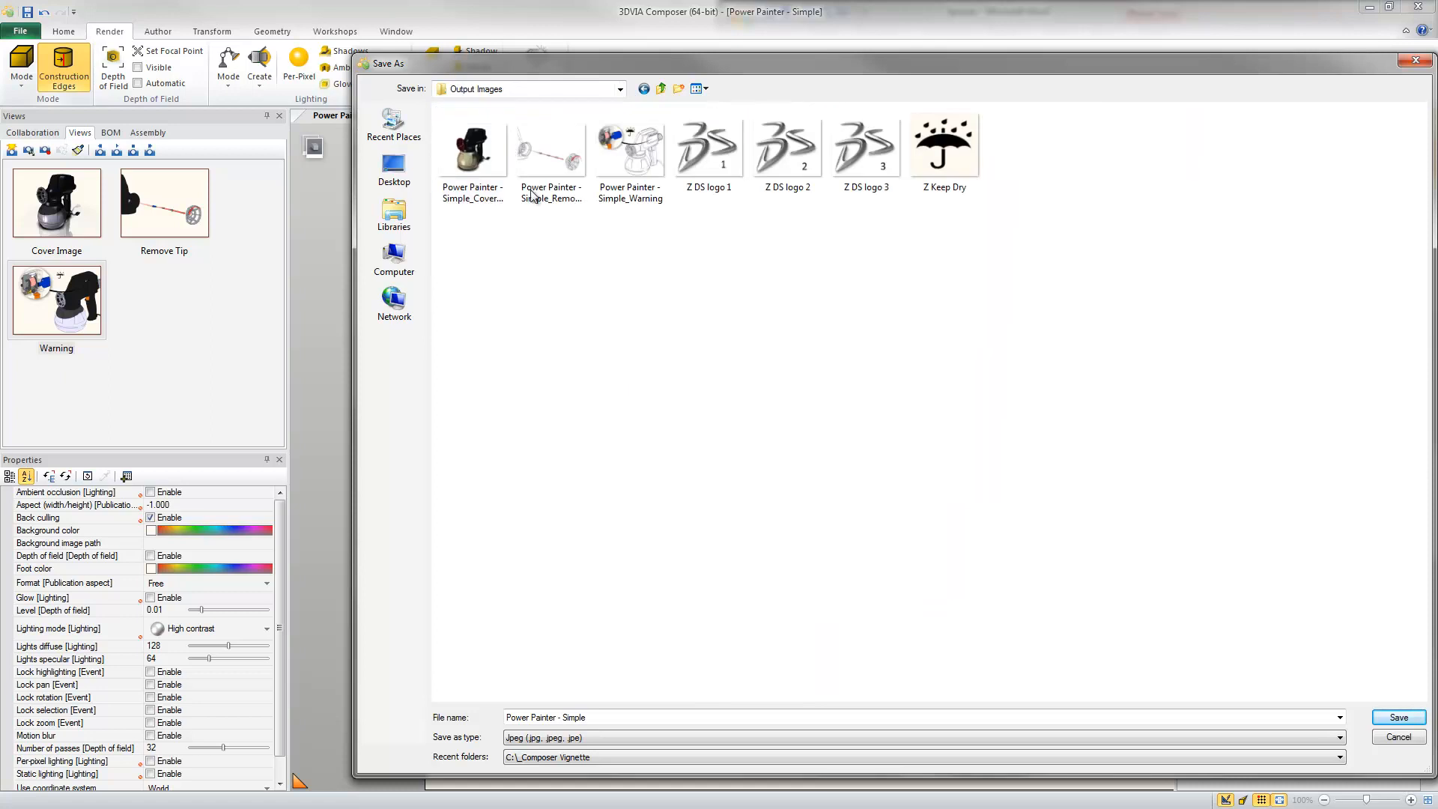
pyautogui.click(1385, 719)
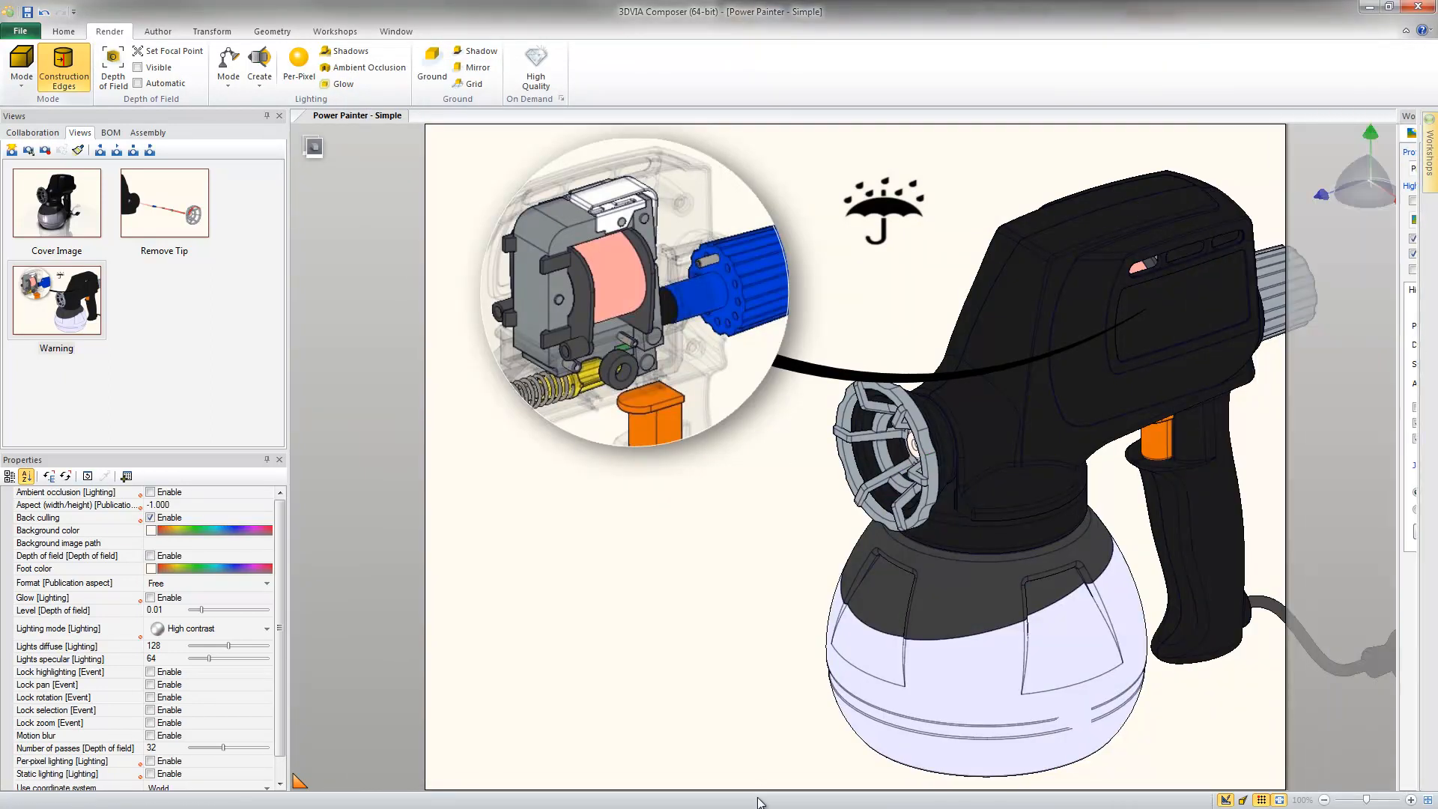
# Switch to the Sprayer document in Word and update all three linked Power Painter pictures
pyautogui.hotkey('alt', 'Tab')
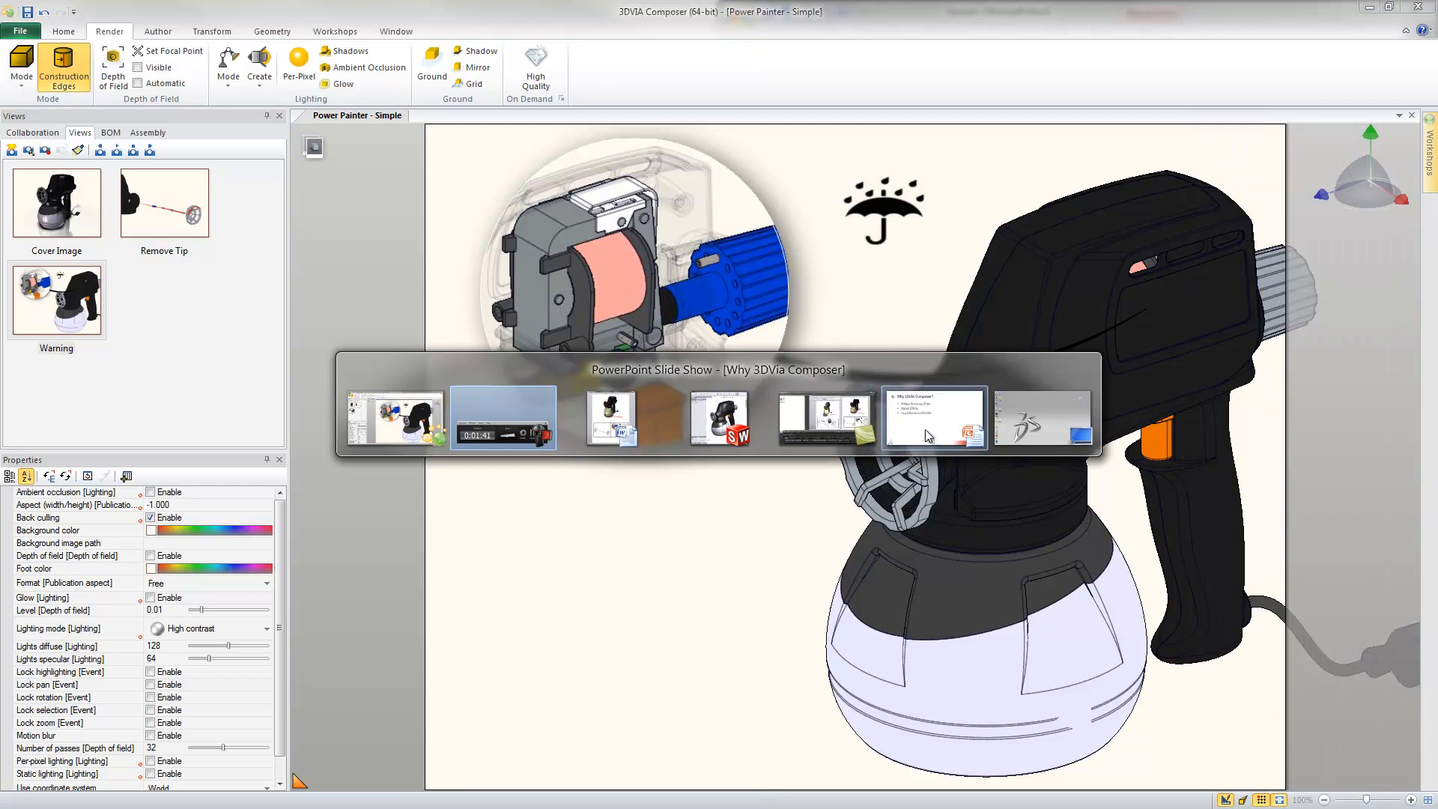
pyautogui.moveTo(842, 425)
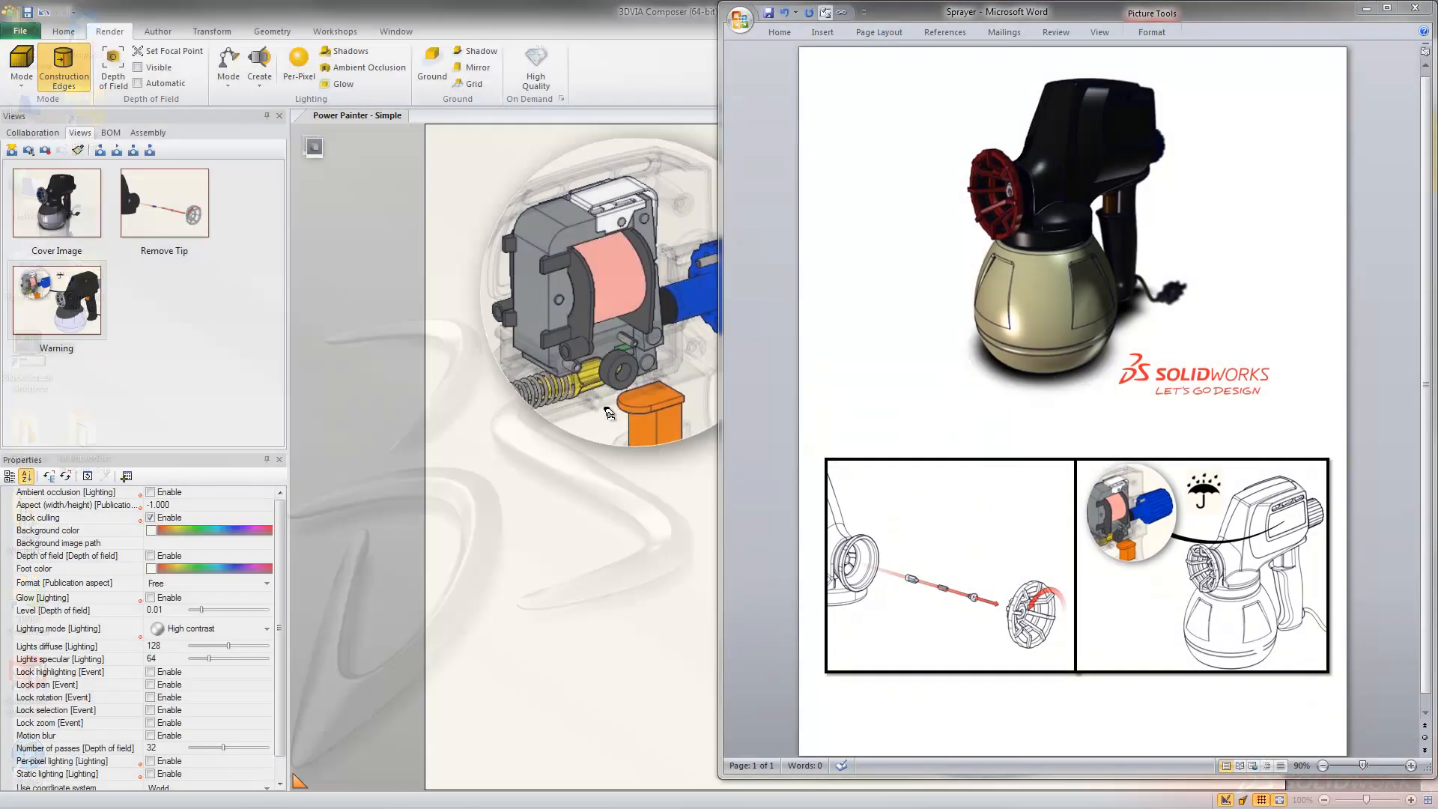
pyautogui.hotkey('alt', 'Tab')
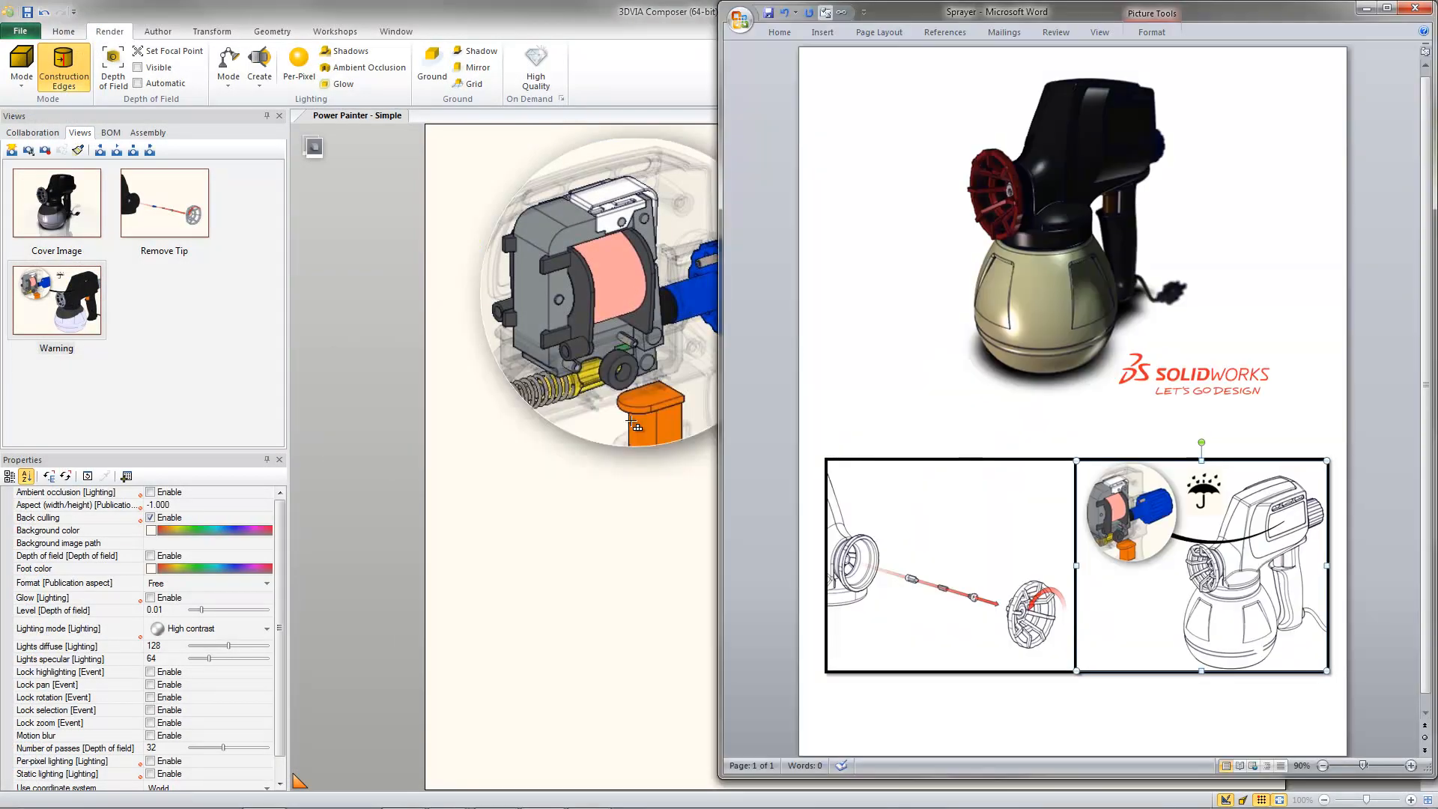
pyautogui.click(842, 12)
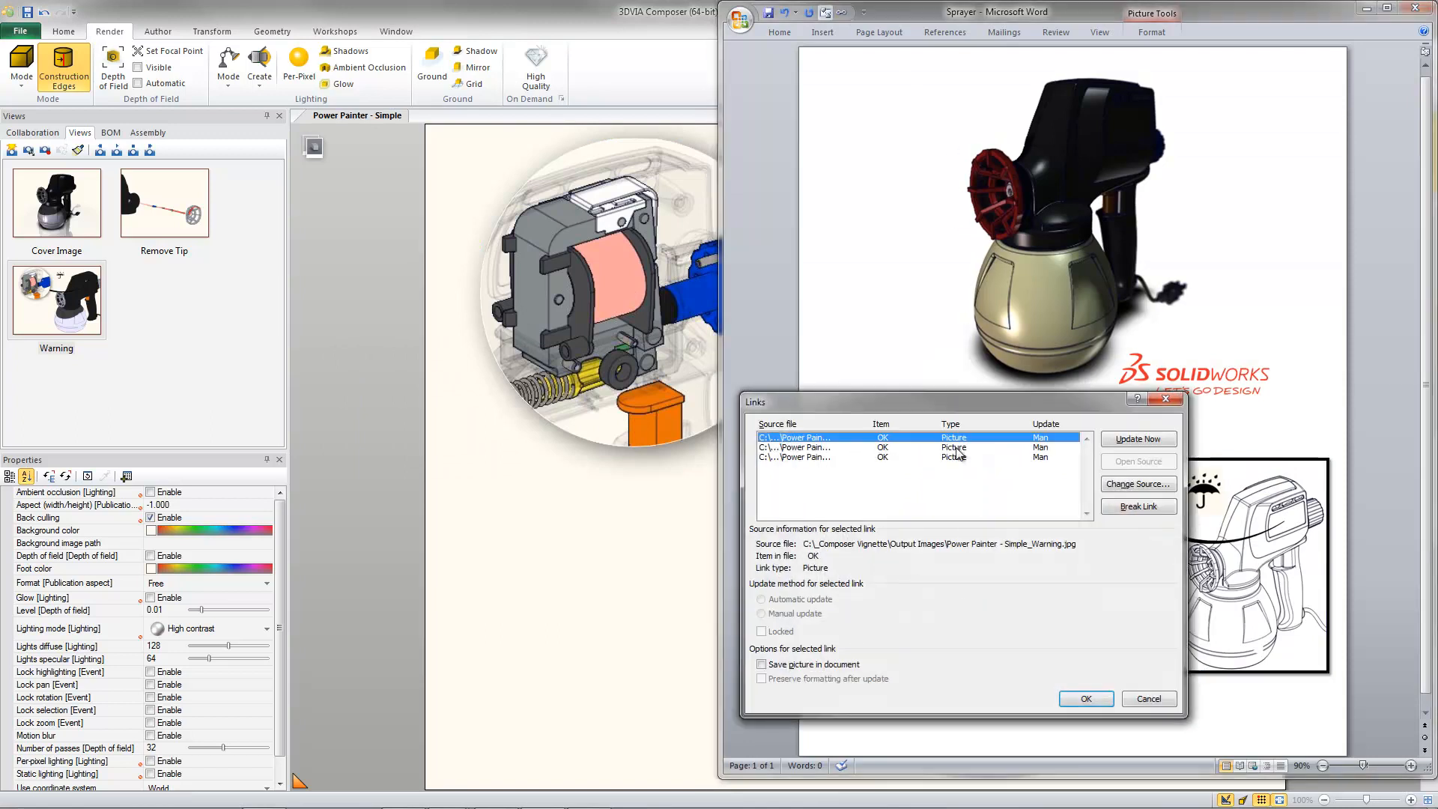
pyautogui.keyDown('shift'); pyautogui.click(914, 457); pyautogui.keyUp('shift')
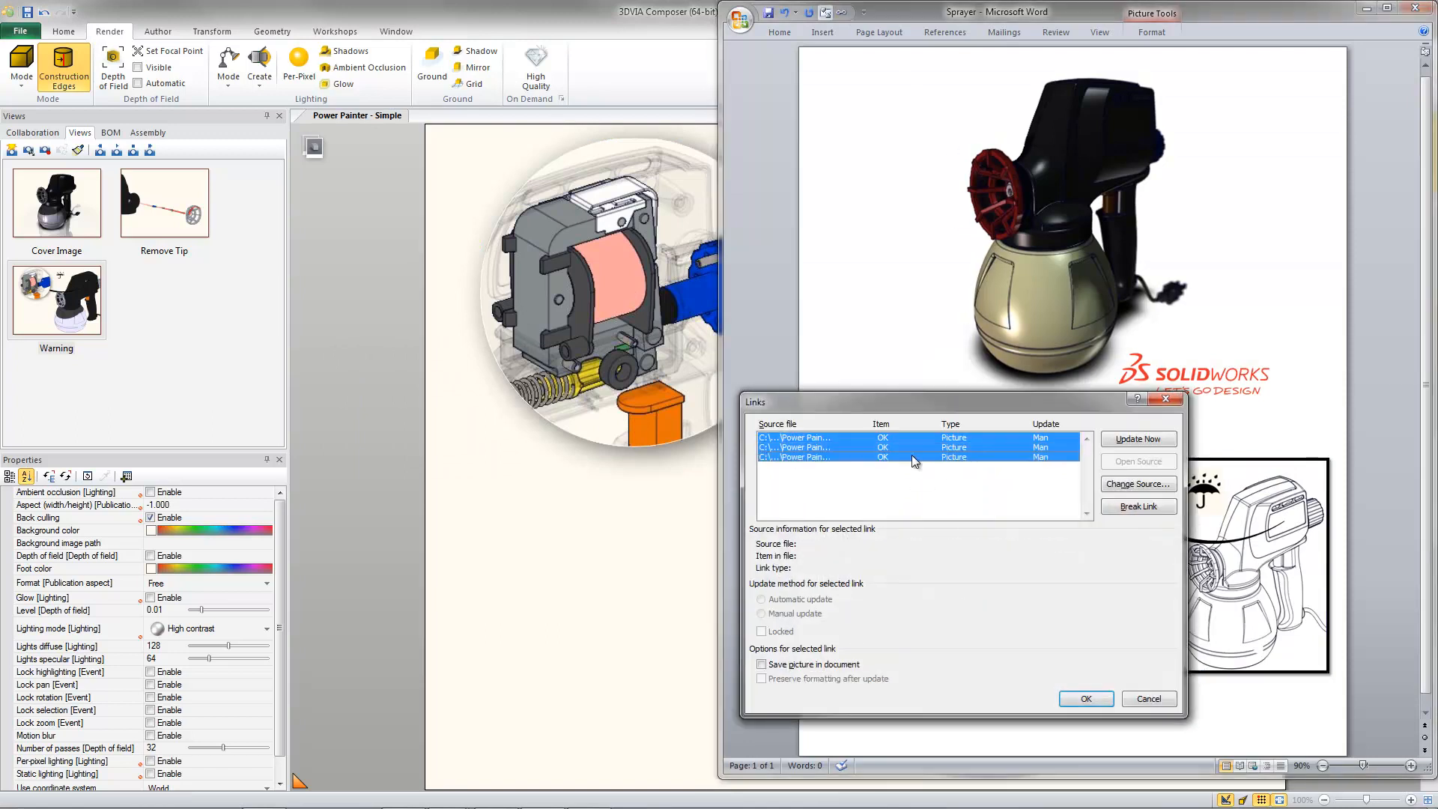
pyautogui.click(1138, 438)
pyautogui.click(1100, 695)
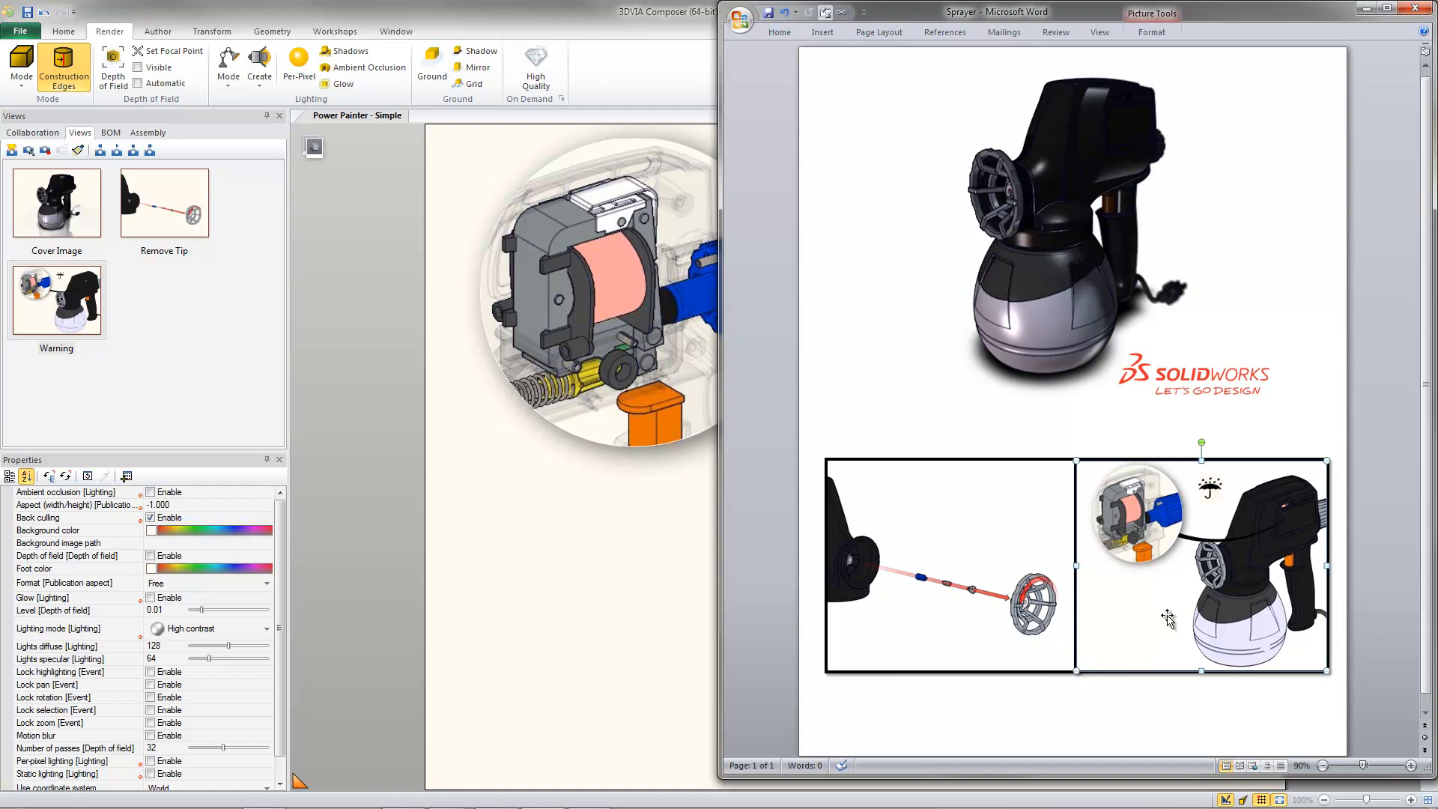
# Switch to the Why 3DVia Composer slide show in PowerPoint and advance to the Multiple Rendering Styles slide
pyautogui.hotkey('alt', 'Tab')
pyautogui.hotkey('alt', 'Tab')
pyautogui.hotkey('alt', 'Tab')
pyautogui.hotkey('alt', 'Tab')
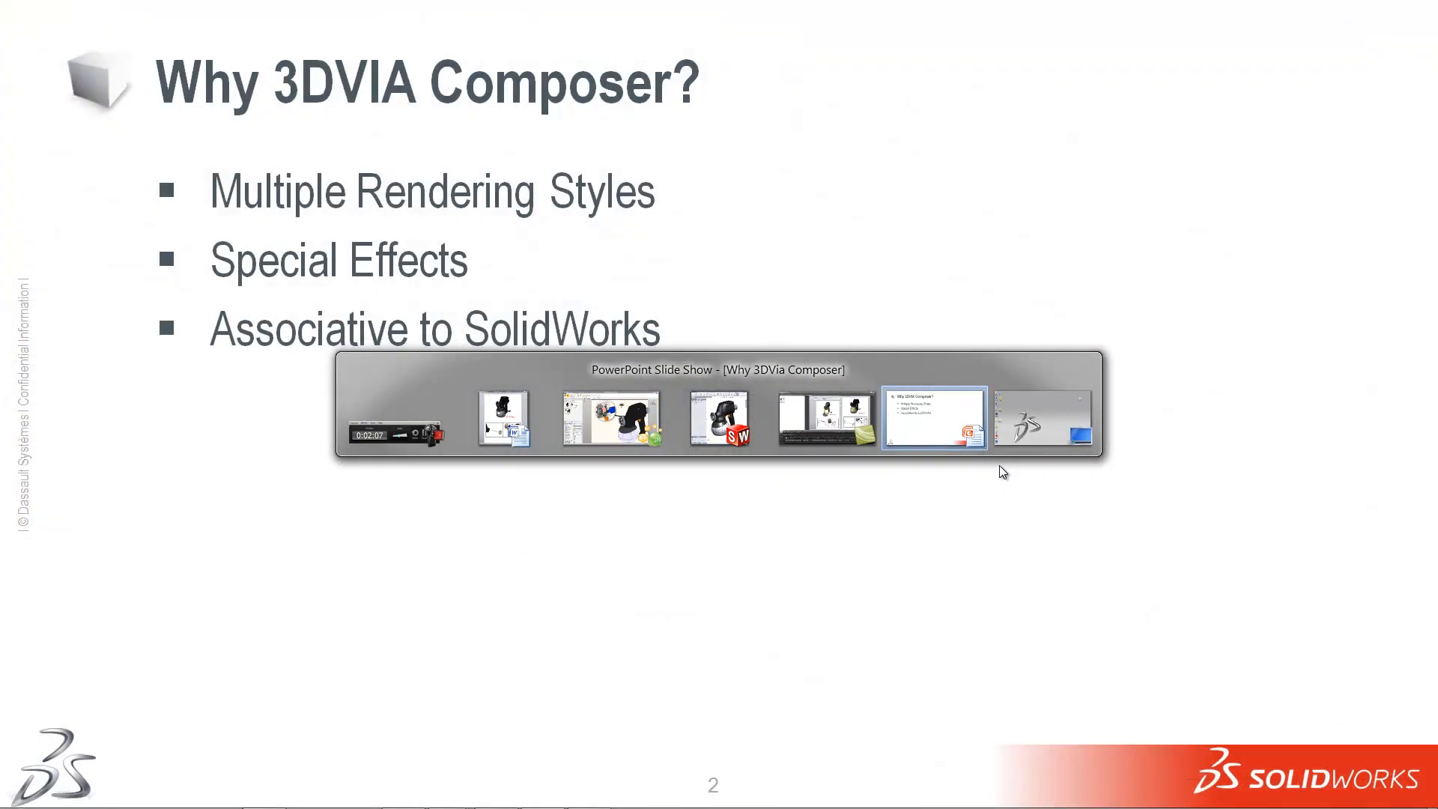
pyautogui.click(861, 459)
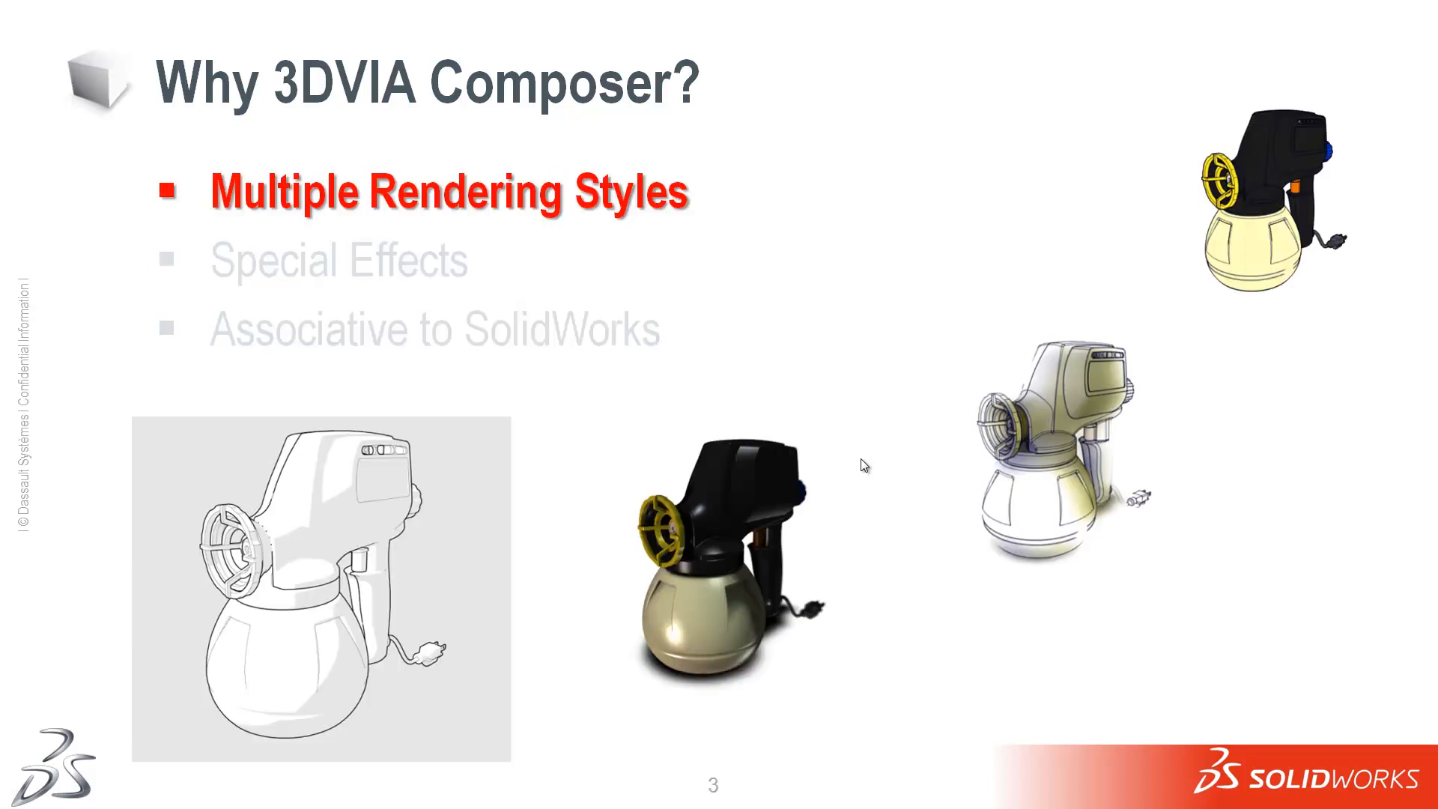